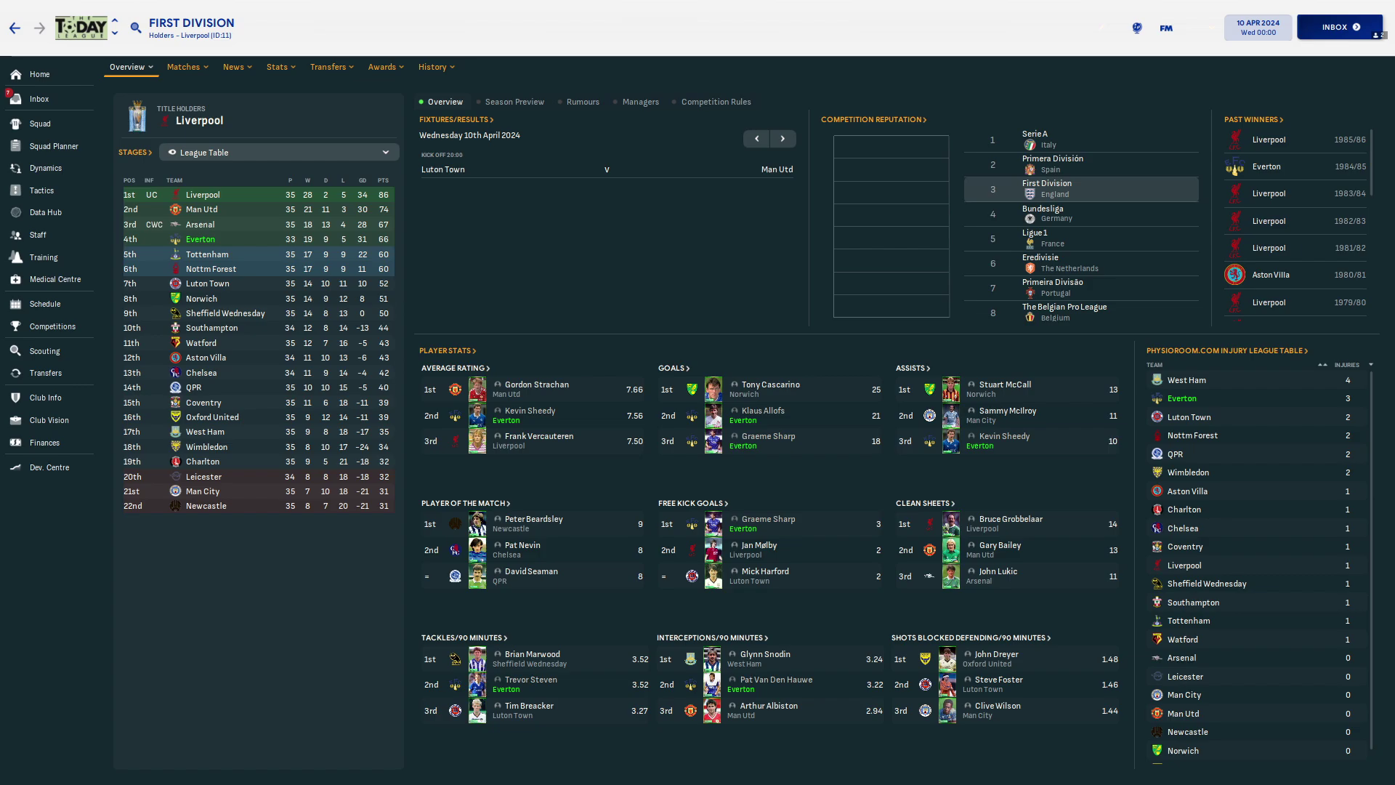
Switch from Football Manager 2024 to the Patreon creator page in Chrome.
key("alt+Tab")
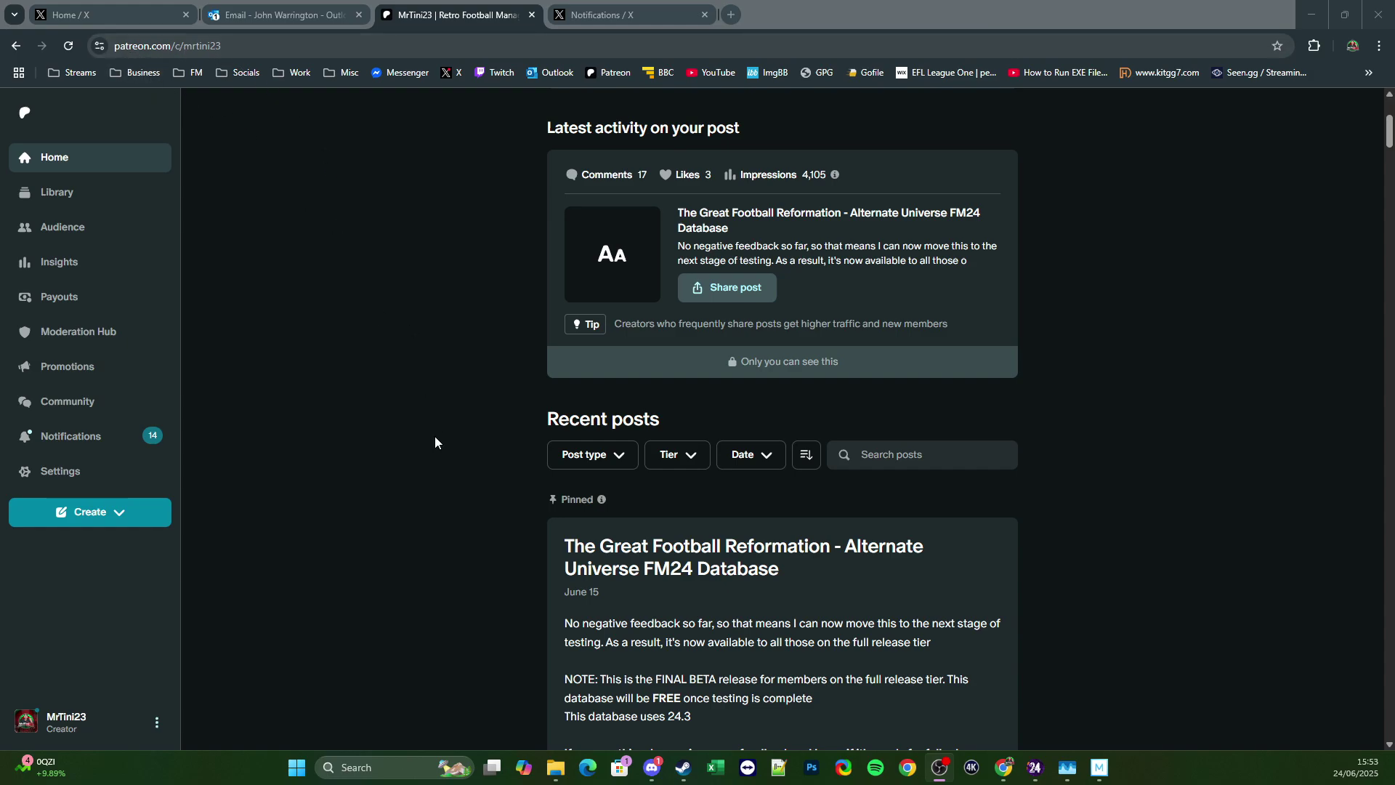
Expand the Regen faces v6 BETA post to reveal its full 'How it works' instructions.
scroll(436, 437, "down", 17)
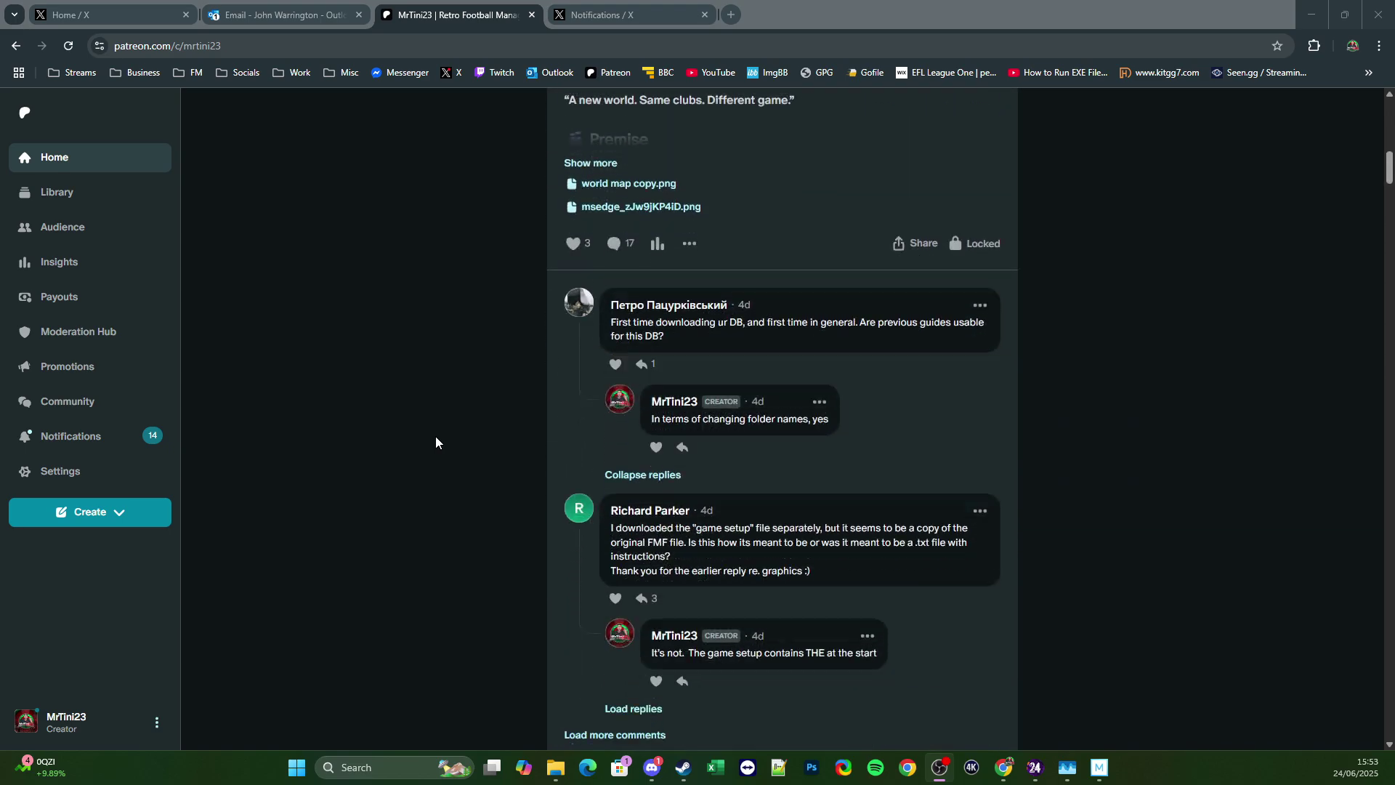
scroll(437, 438, "down", 3)
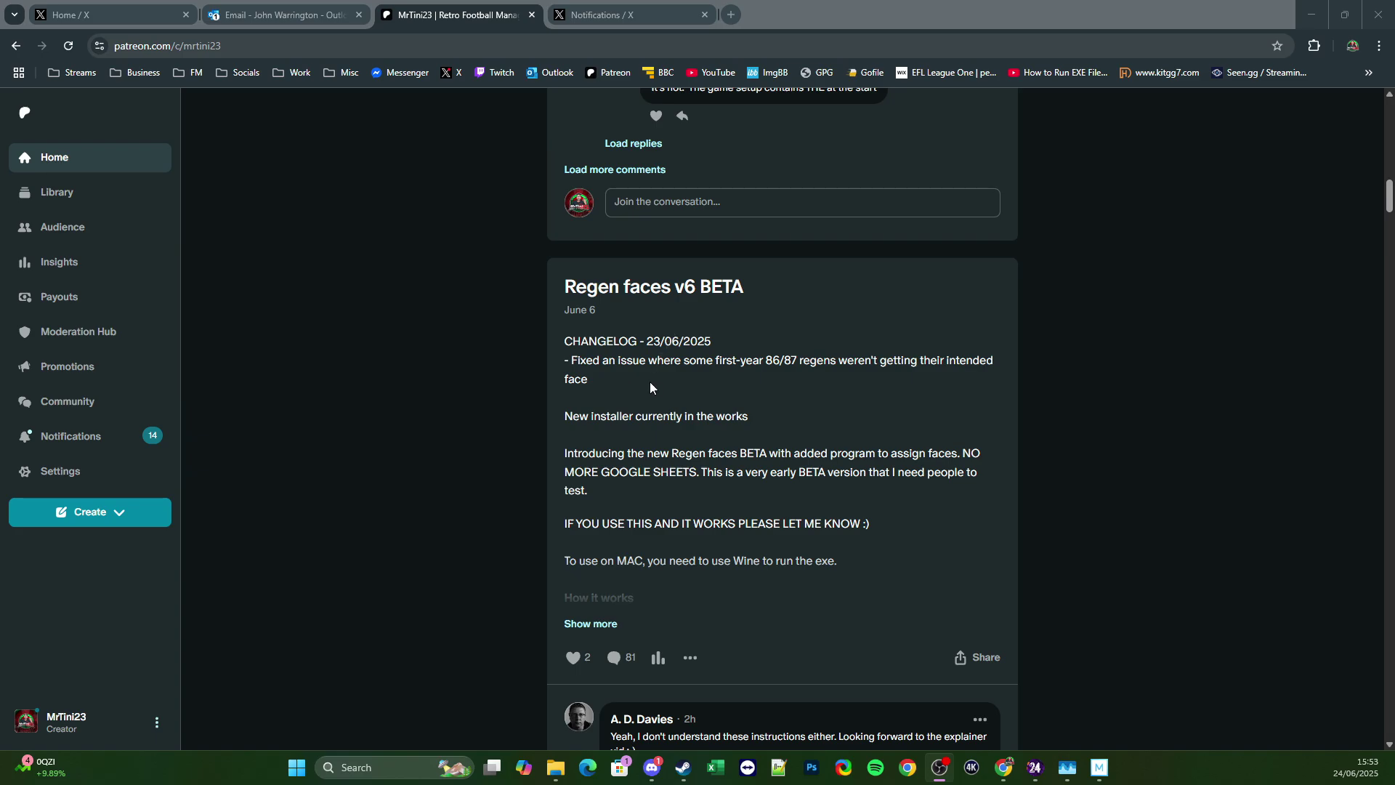
left_click(591, 623)
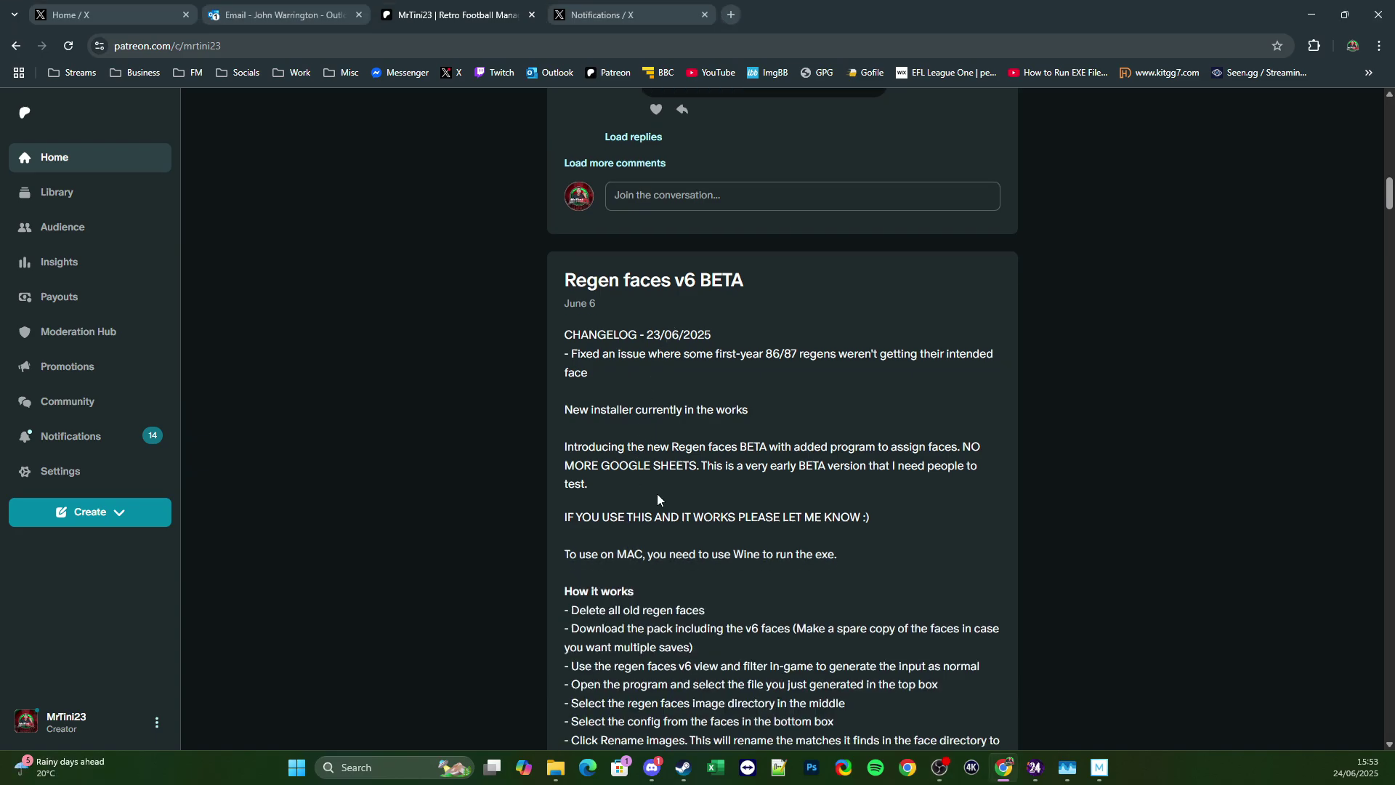
scroll(657, 499, "down", 5)
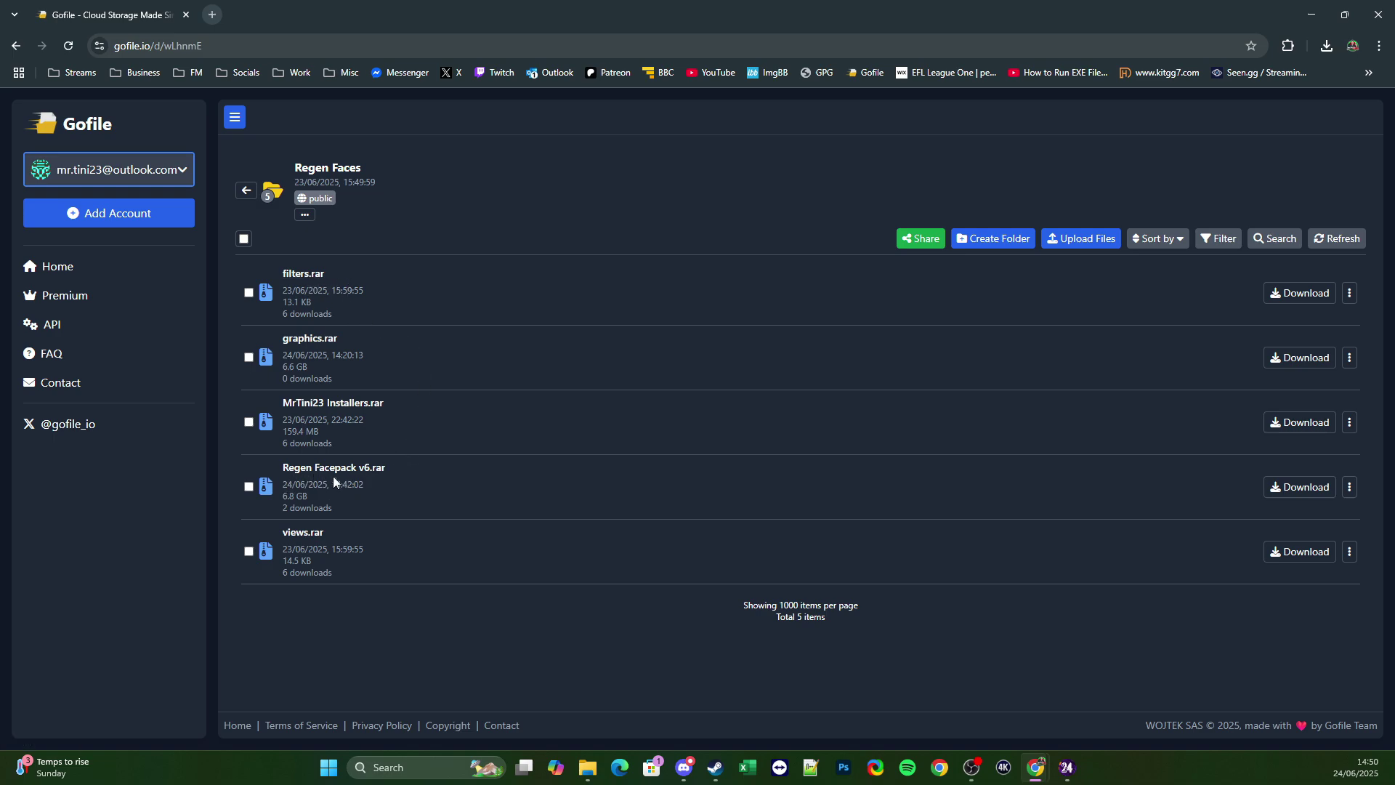
Save Regen Facepack v6.rar into Documents > Sports Interactive > Football Manager 2024.
left_click(377, 474)
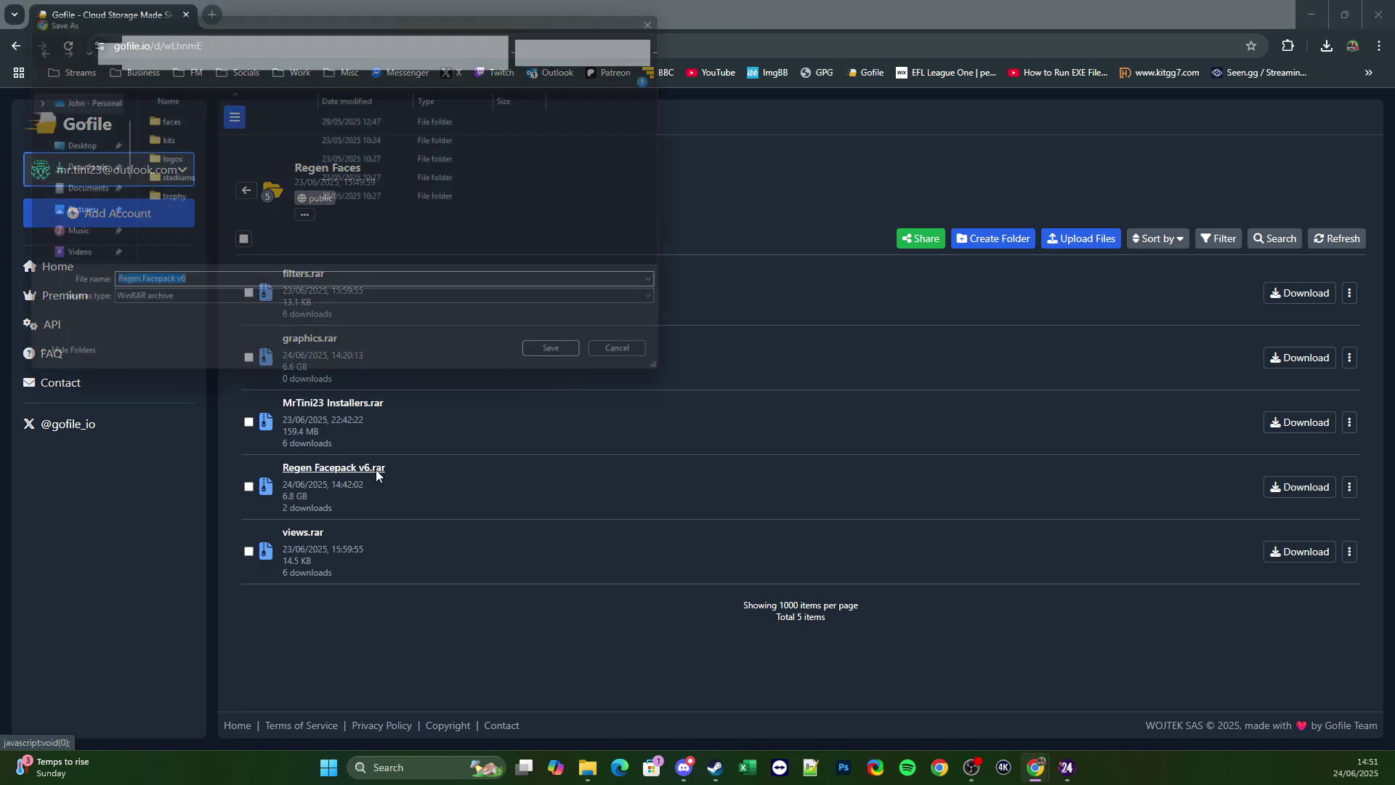
left_click(333, 44)
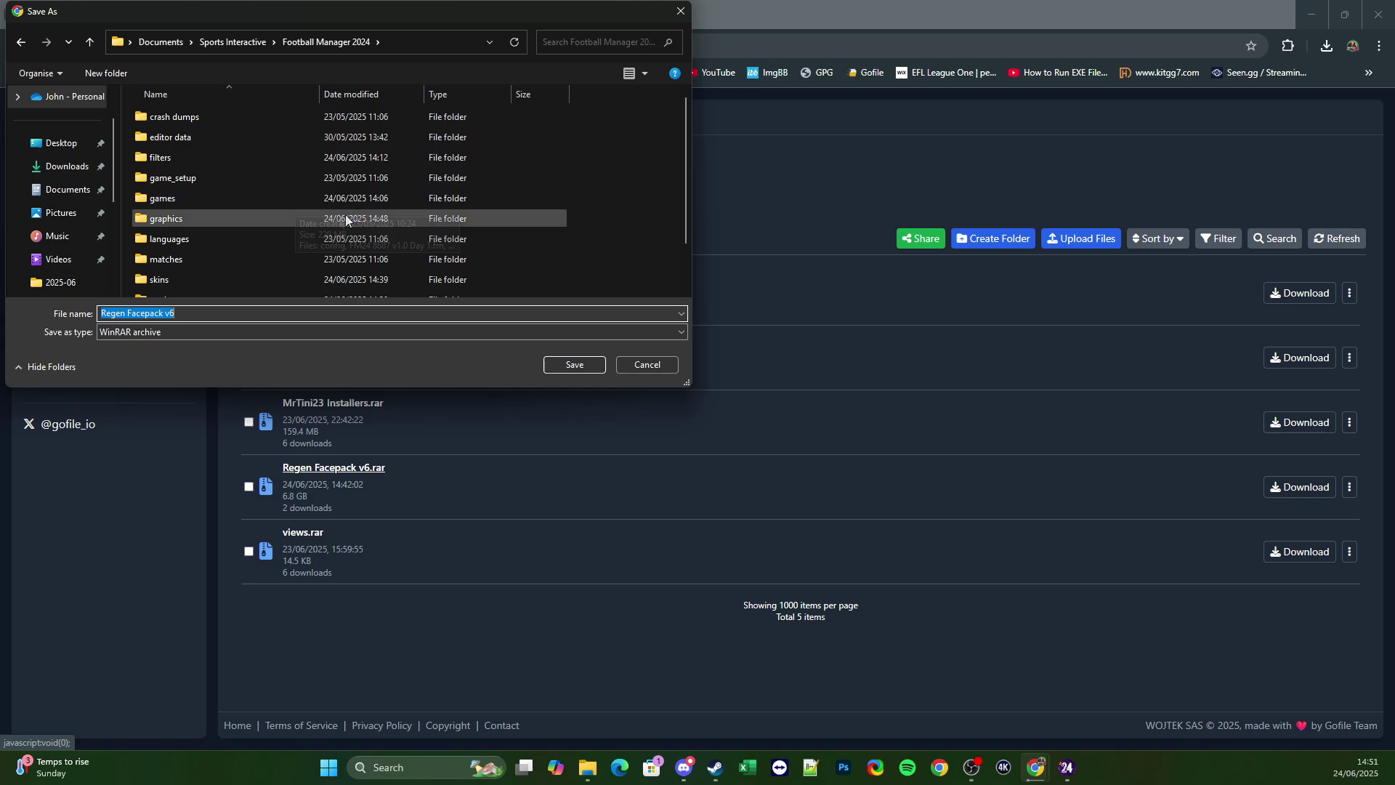
scroll(336, 216, "down", 1)
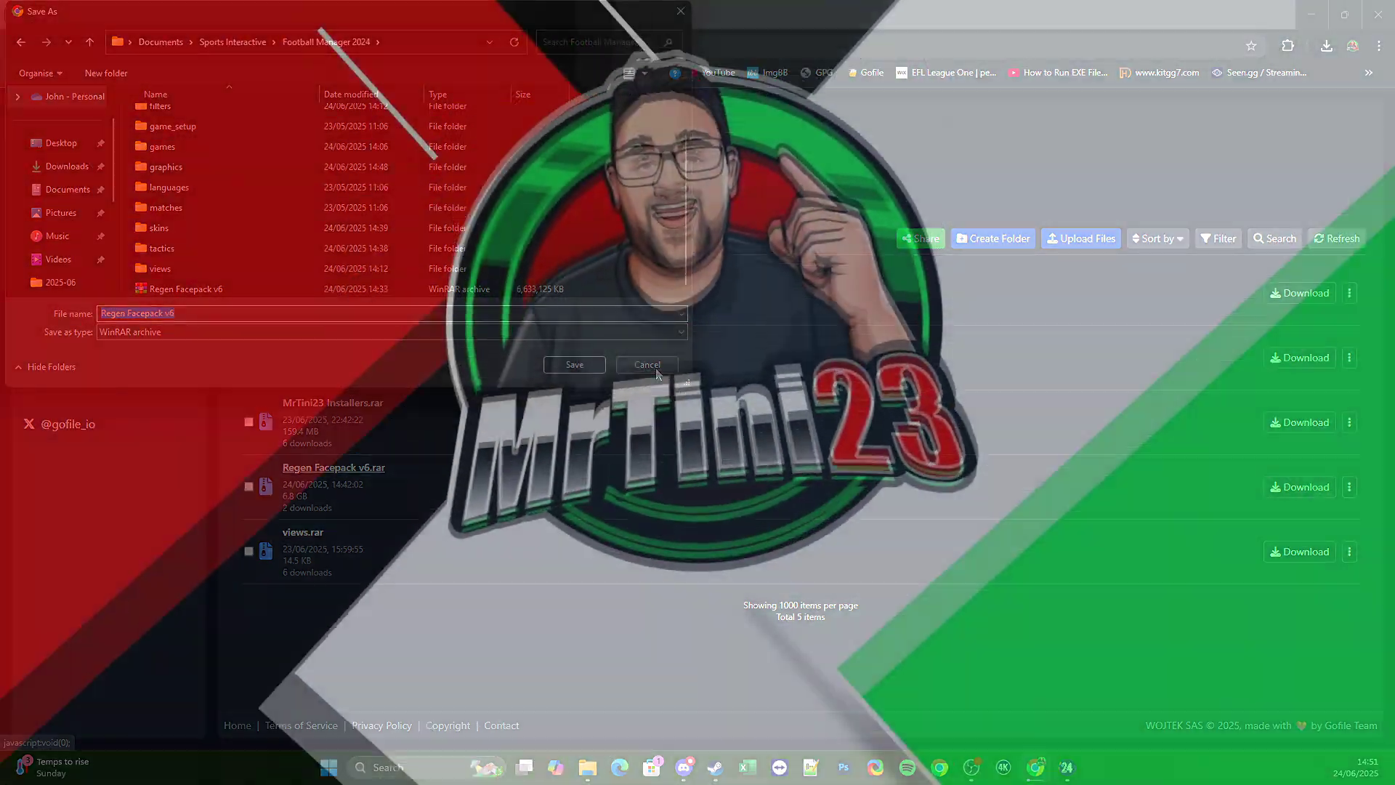
left_click(646, 365)
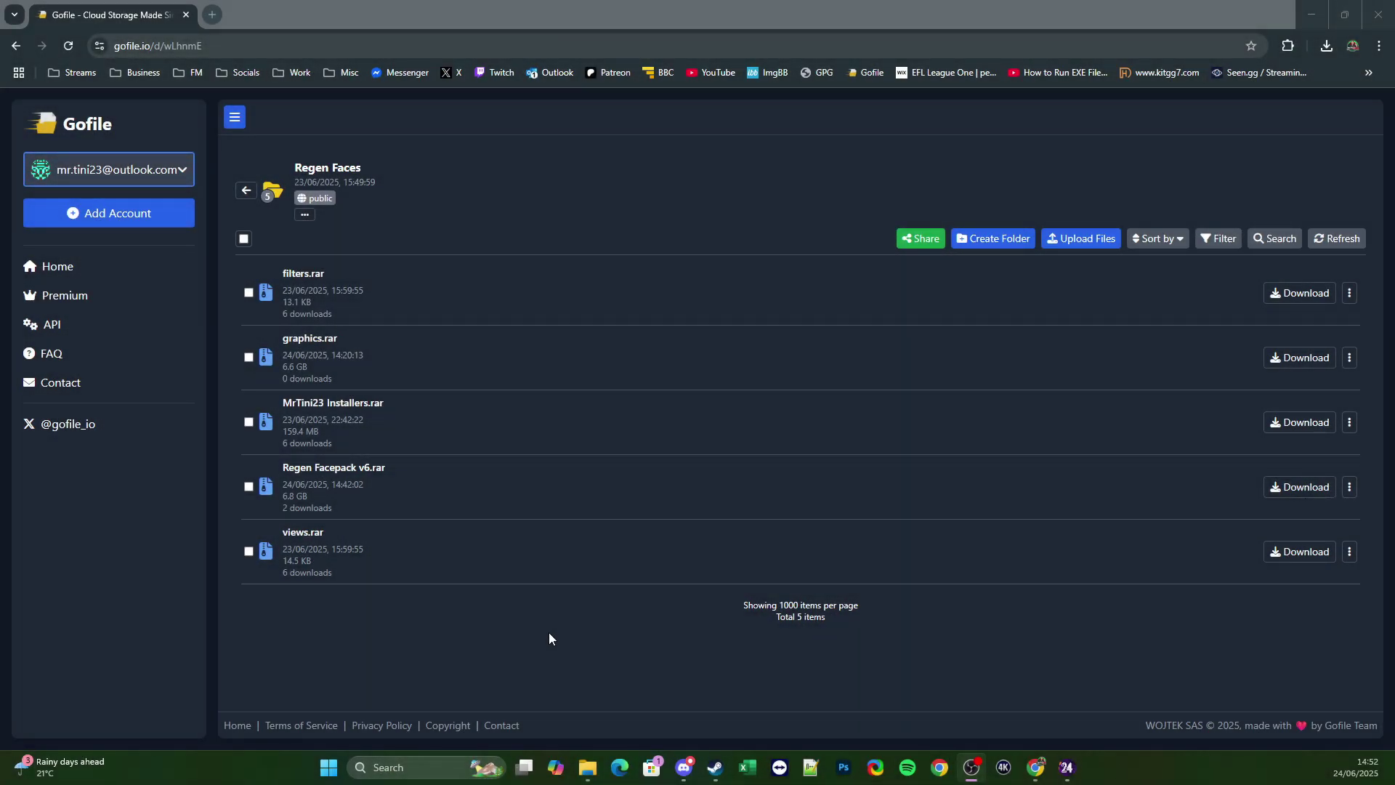
Extract Regen Facepack v6 here with WinRAR and open the resulting folder.
mouse_move(587, 767)
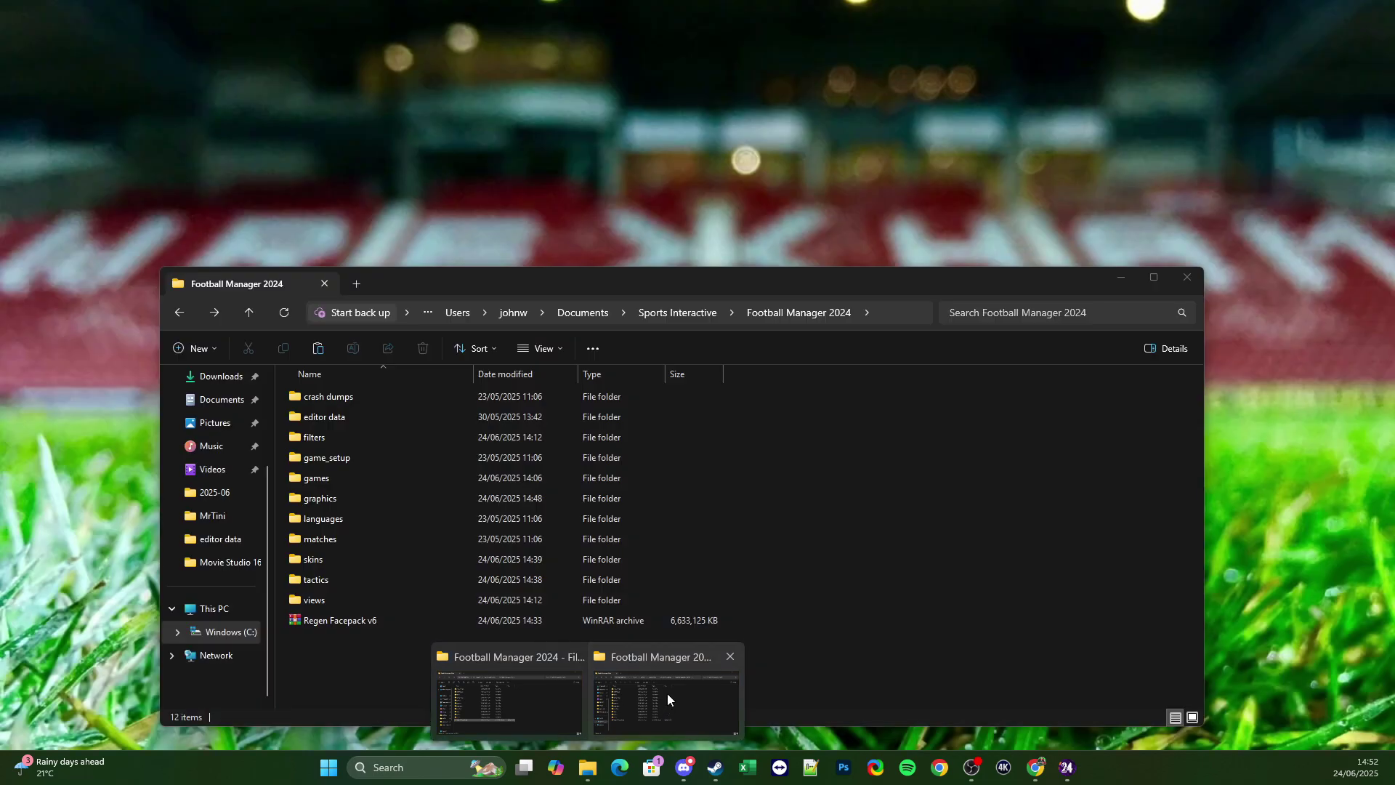
left_click(667, 693)
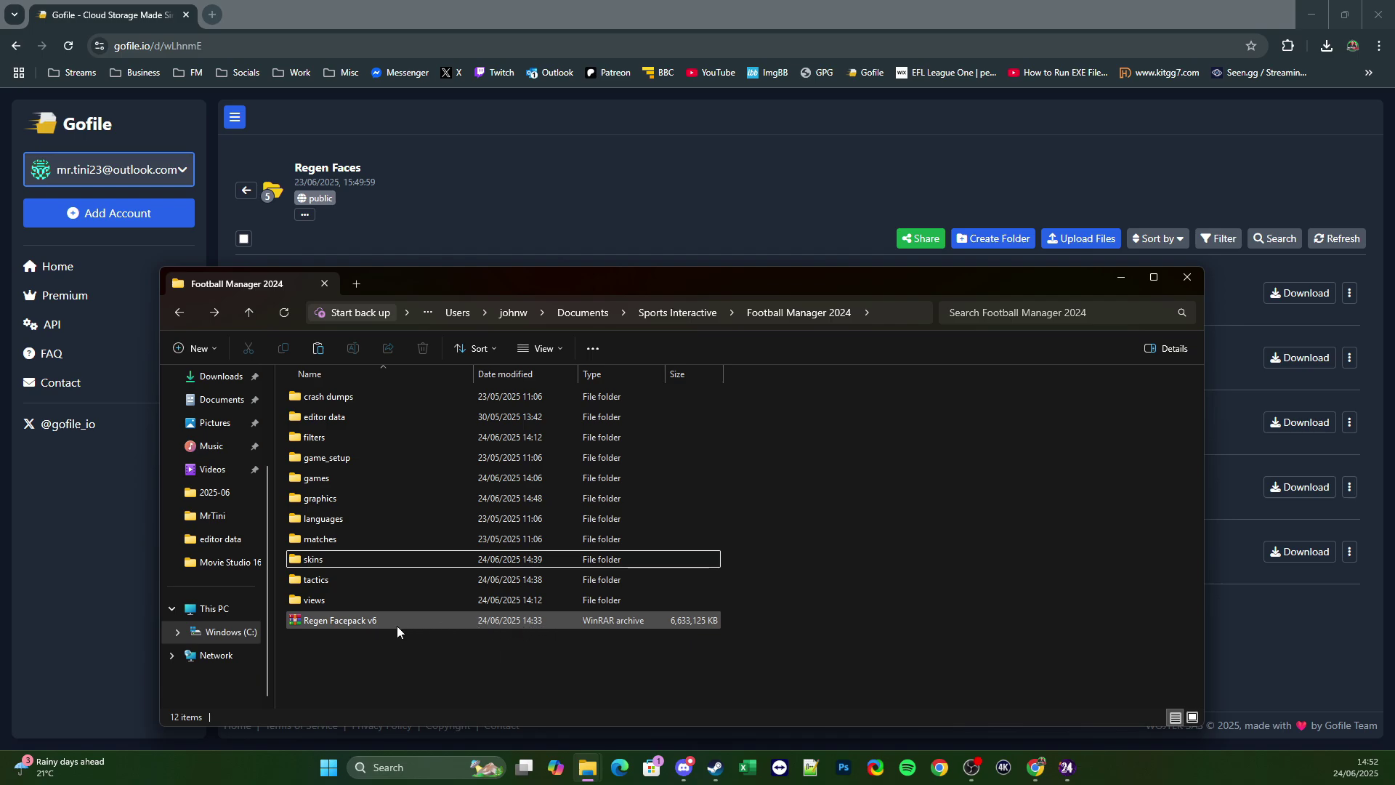
right_click(357, 627)
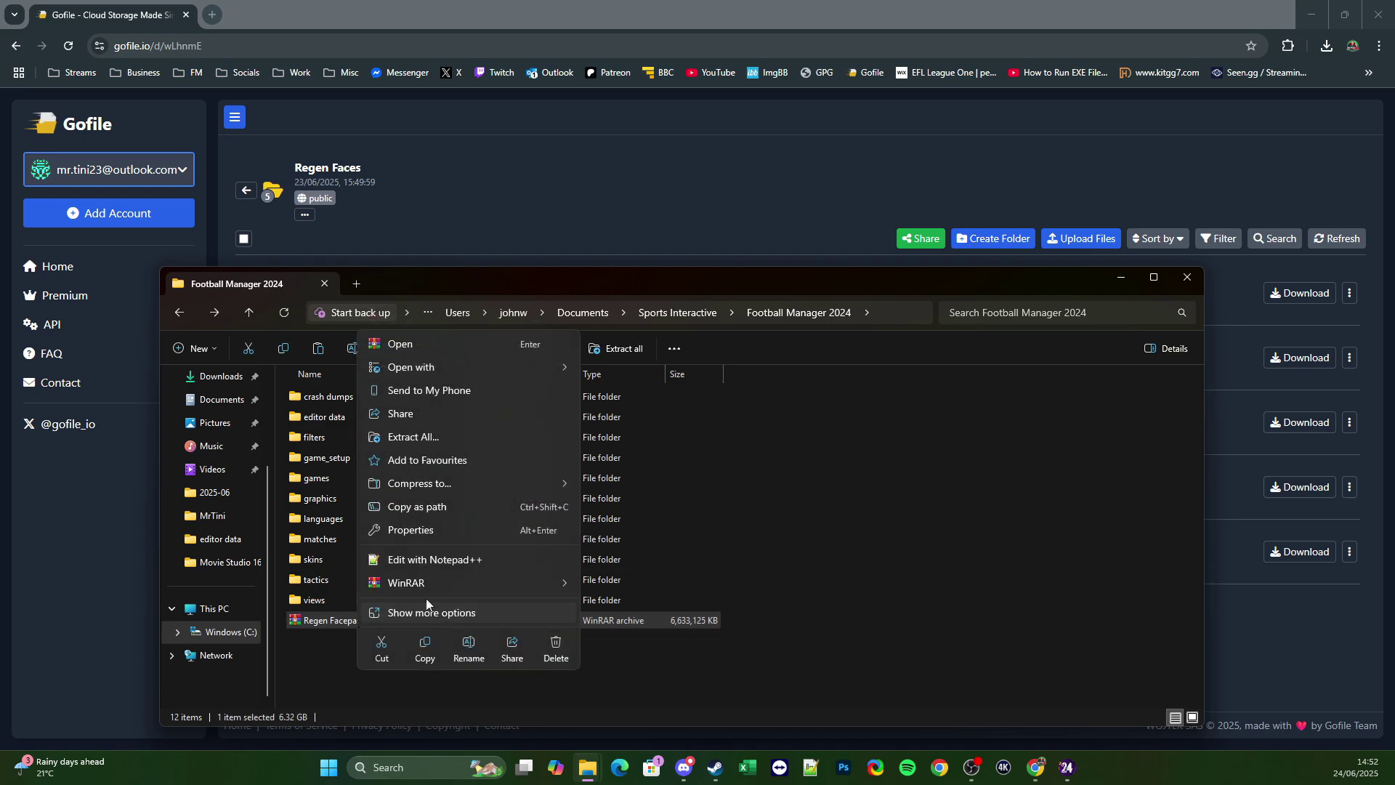
mouse_move(433, 585)
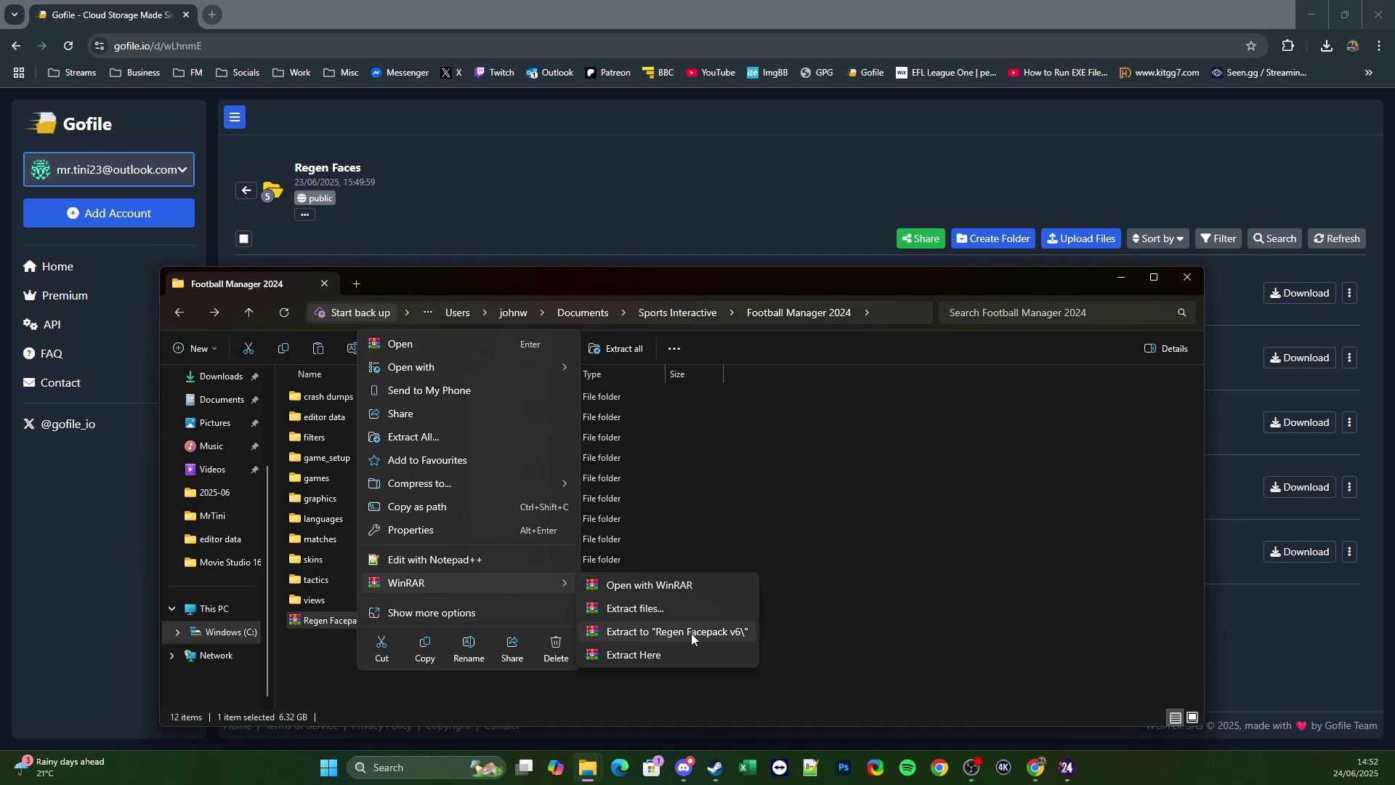
left_click(642, 656)
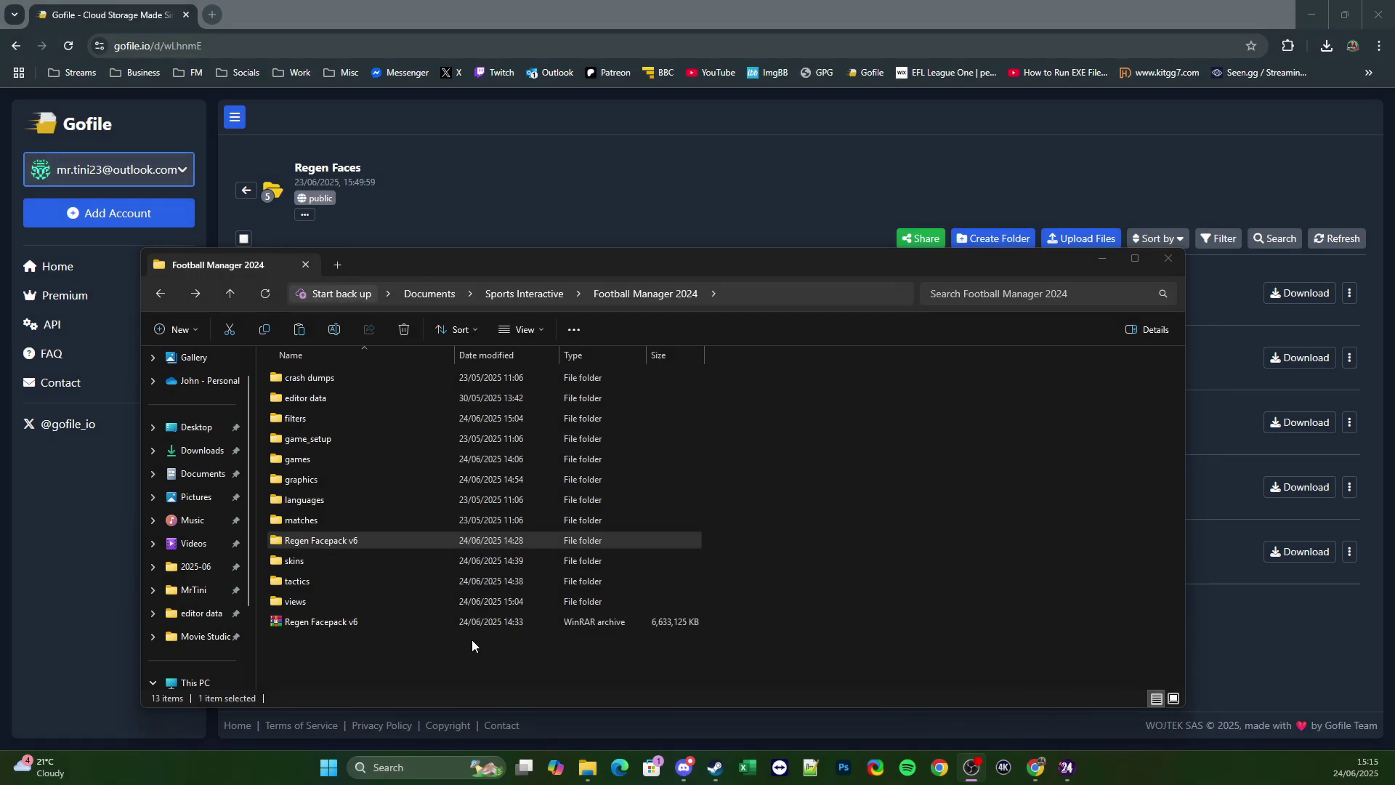
double_click(355, 543)
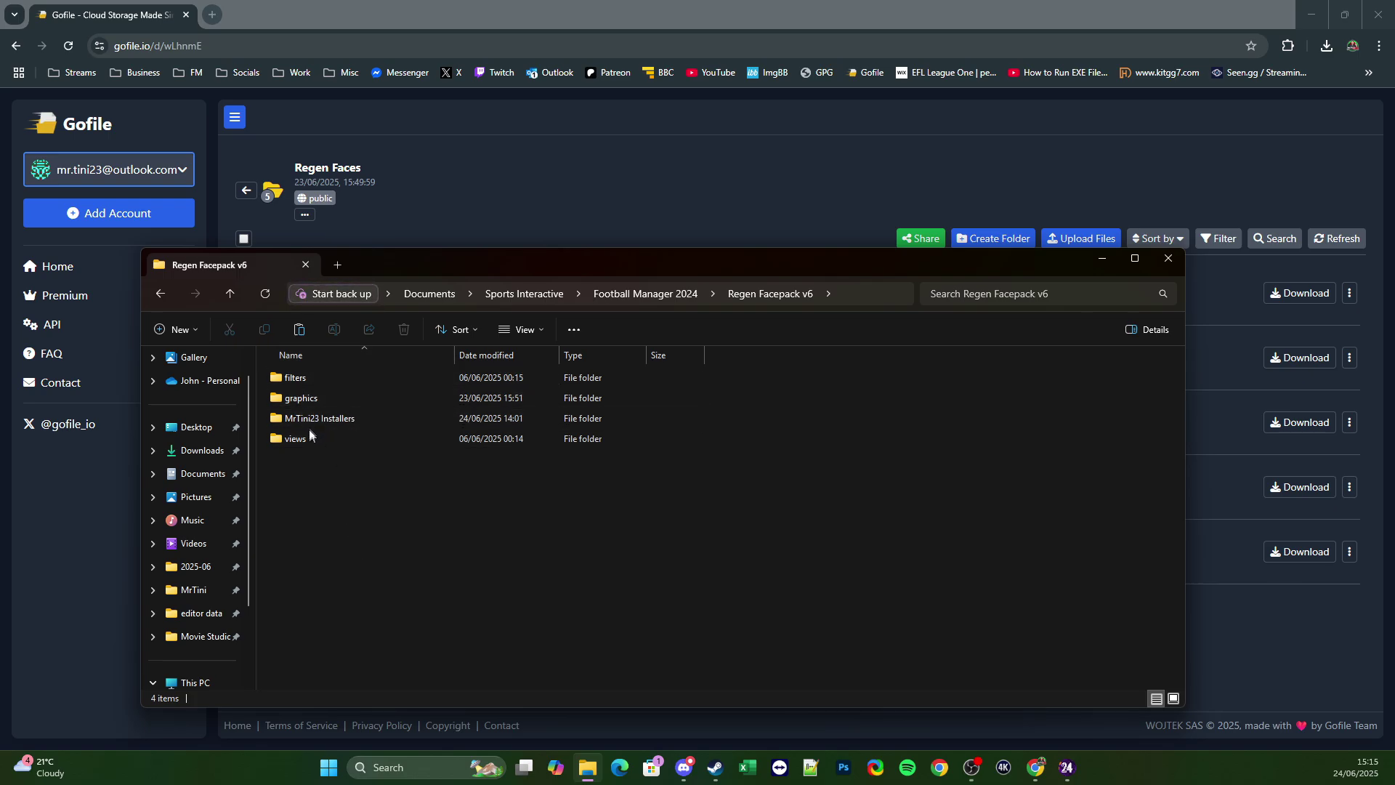
Move the filters, graphics, views and MrTini23 Installers folders into the Football Manager 2024 folder.
left_click_drag(425, 266, 690, 255)
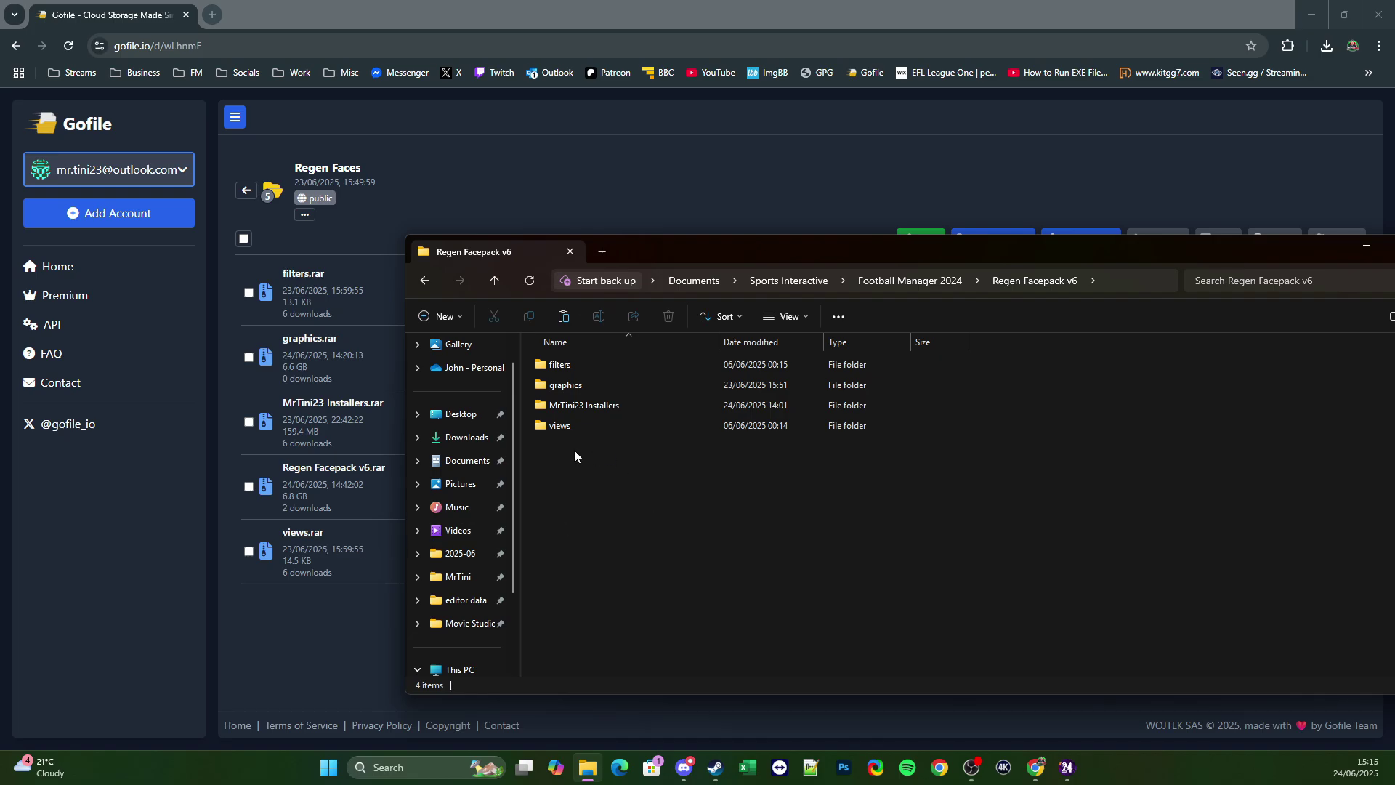
left_click_drag(571, 451, 578, 365)
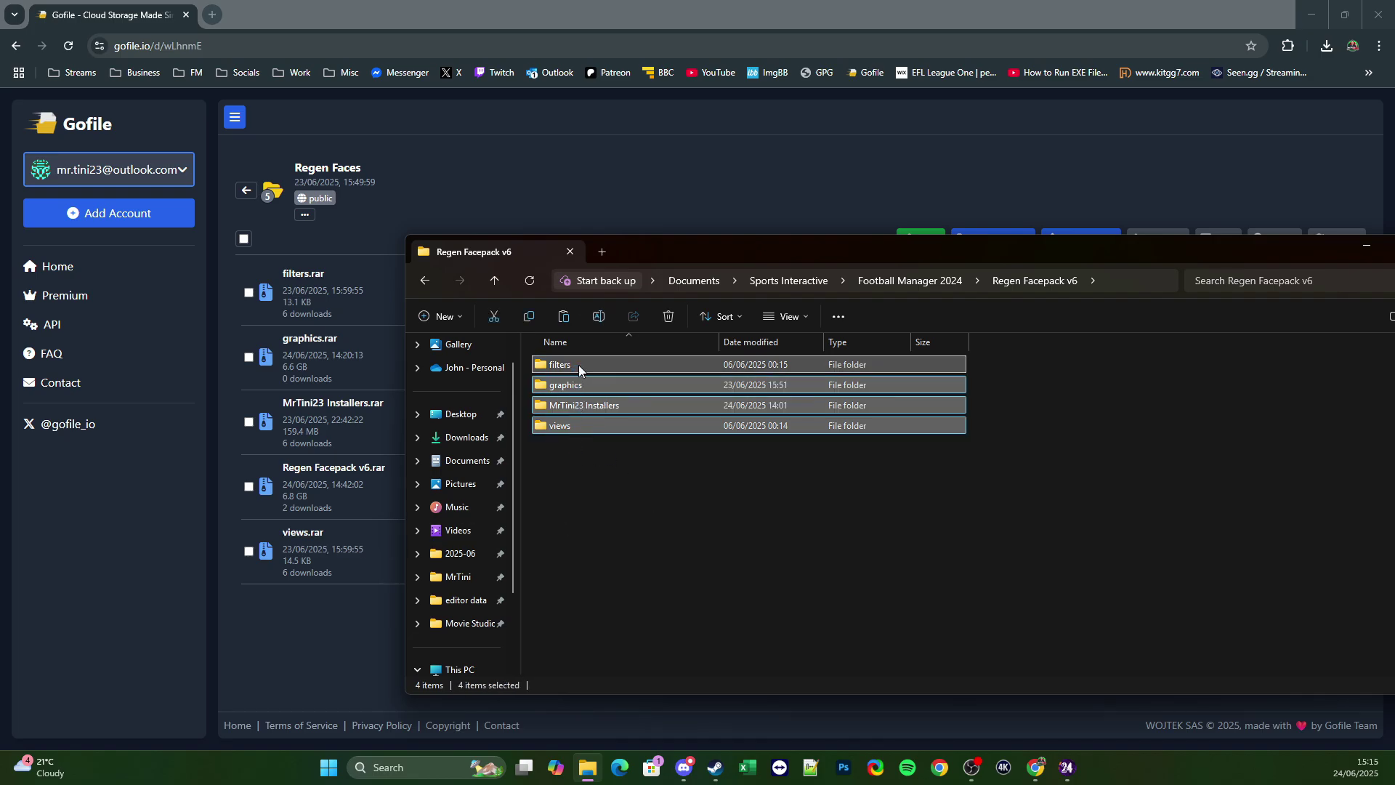
left_click(914, 284)
left_click(578, 641)
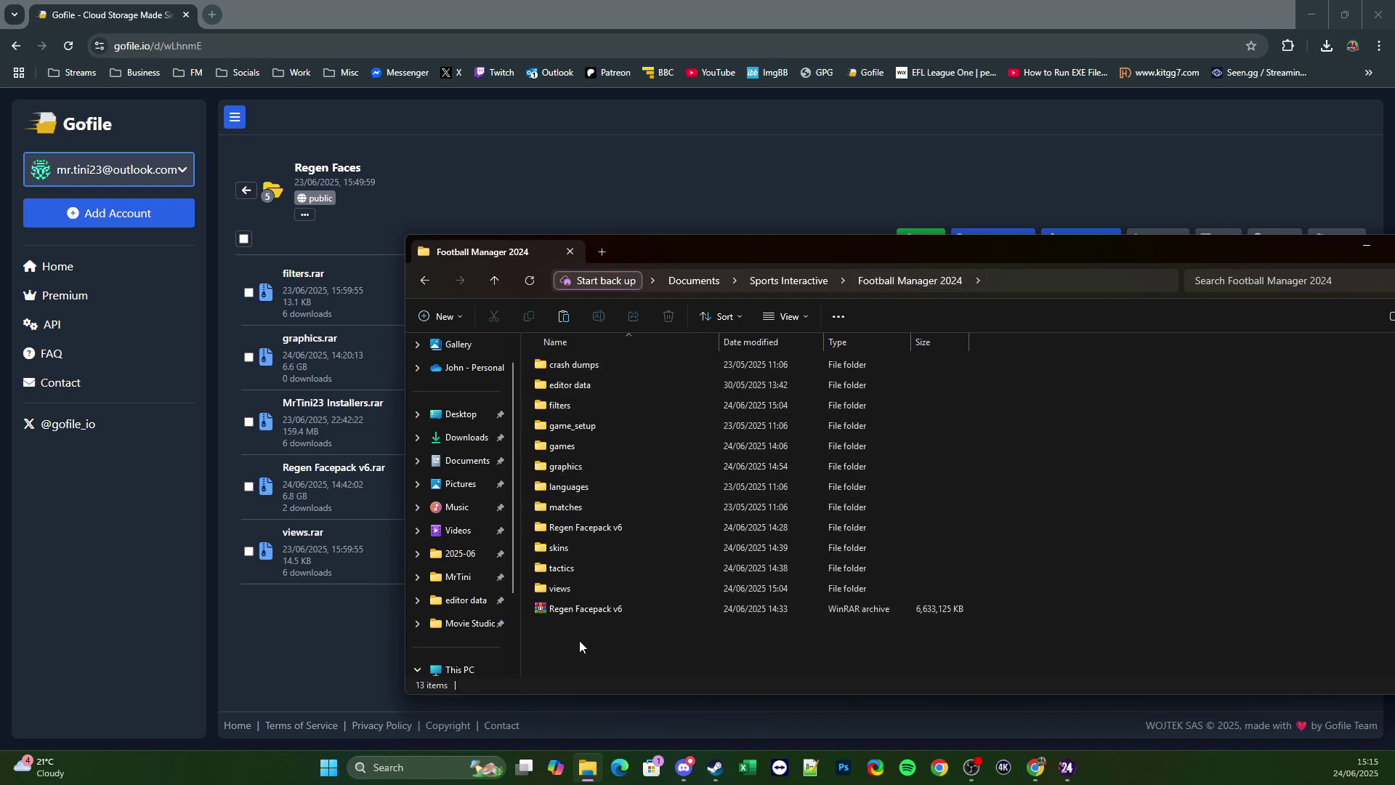
key("ctrl+v")
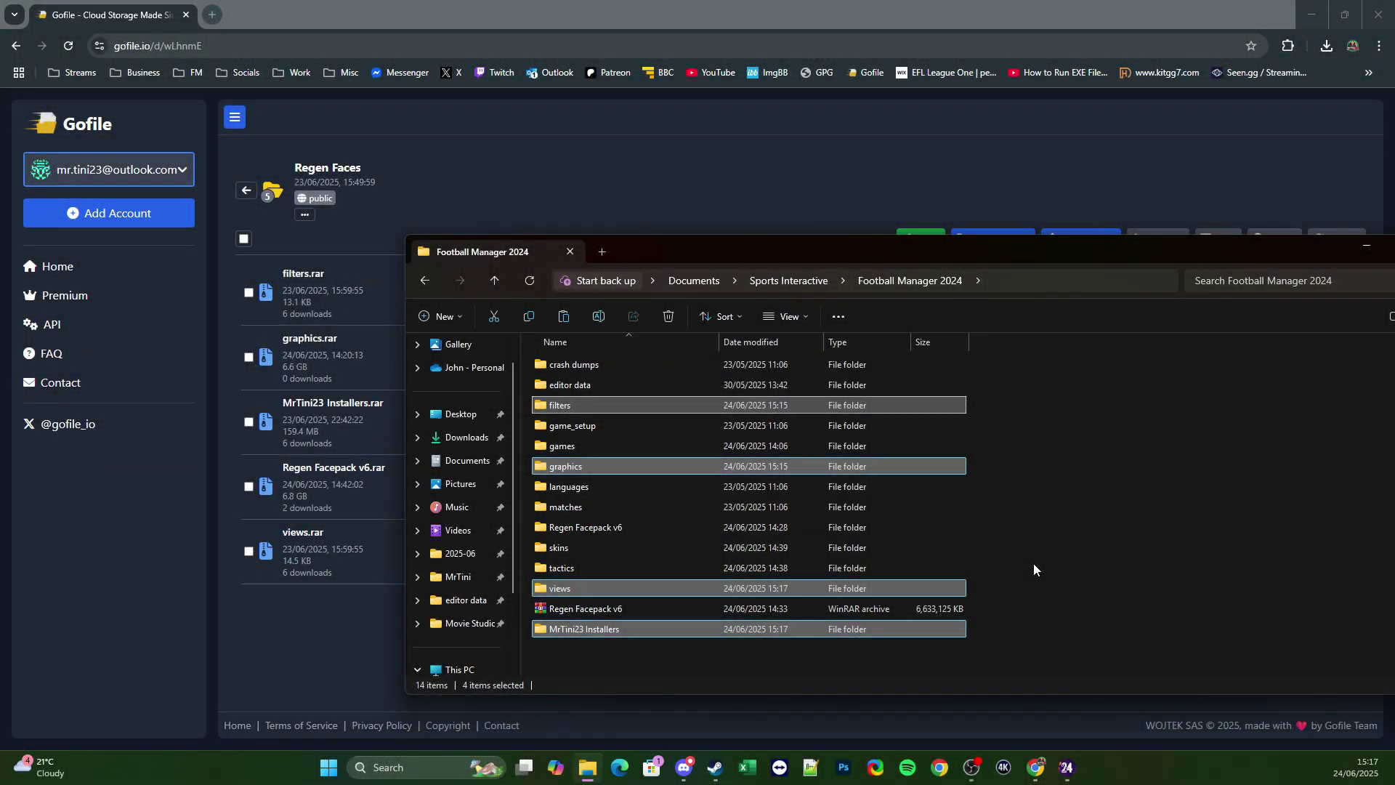
Check the views, filters and graphics folders, confirming graphics holds the Regen Faces folder.
double_click(609, 587)
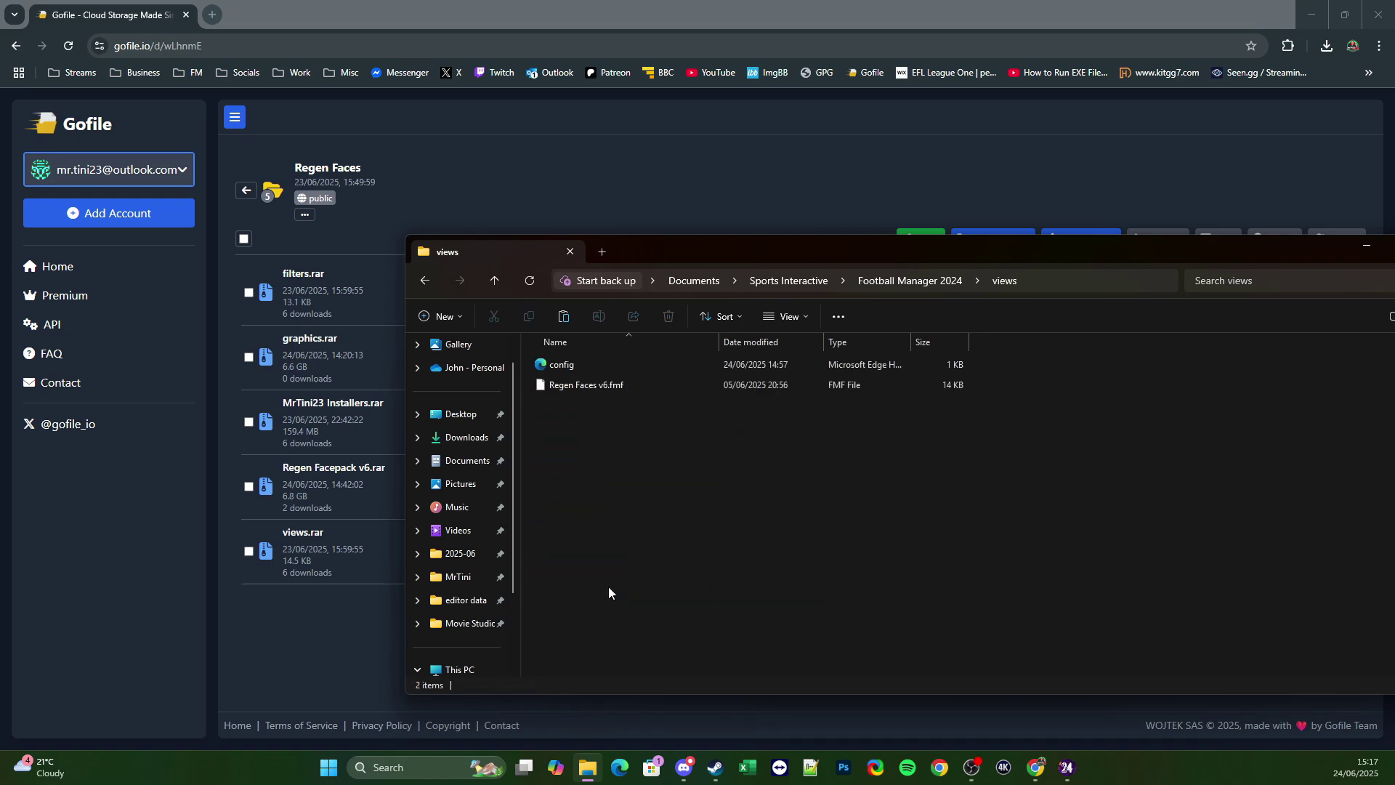
left_click(426, 281)
double_click(573, 408)
left_click(426, 282)
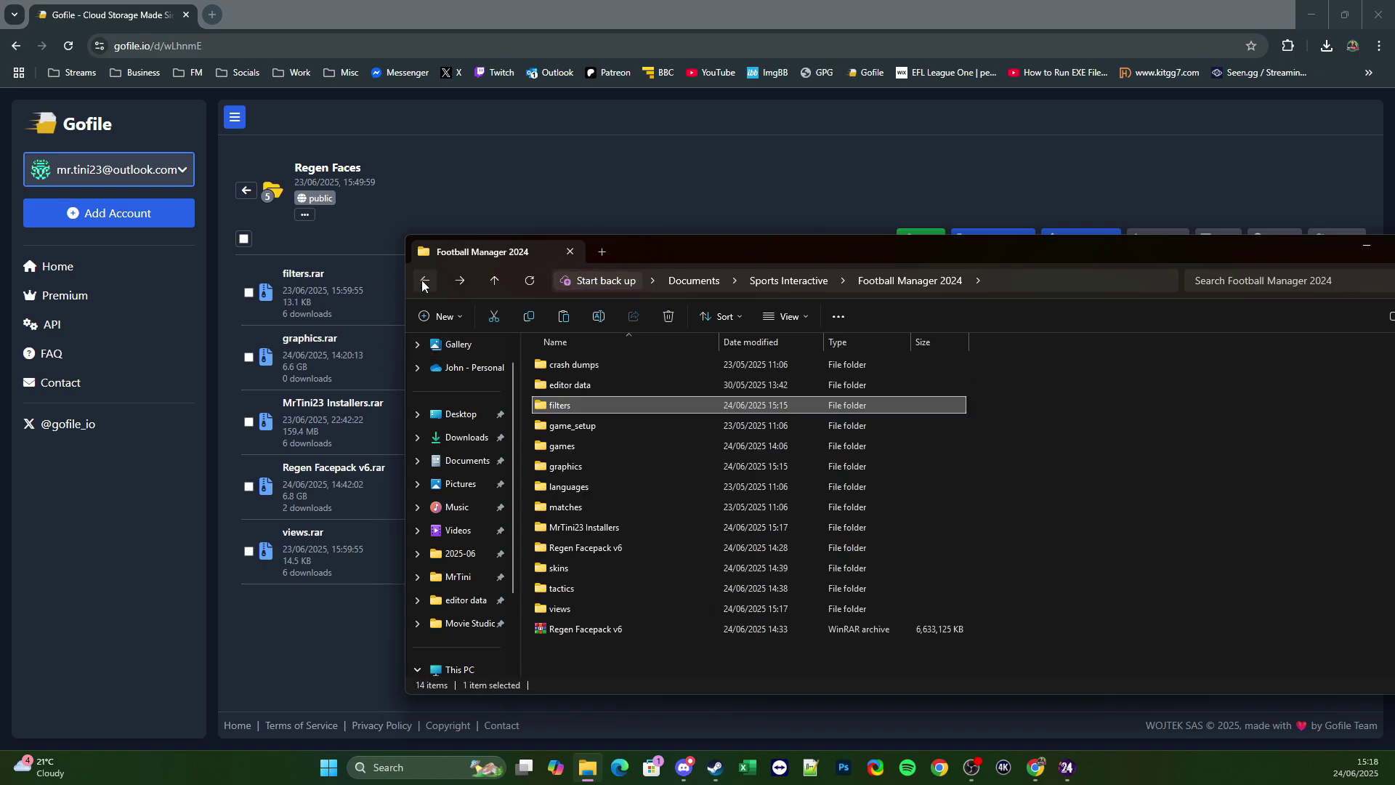
double_click(577, 468)
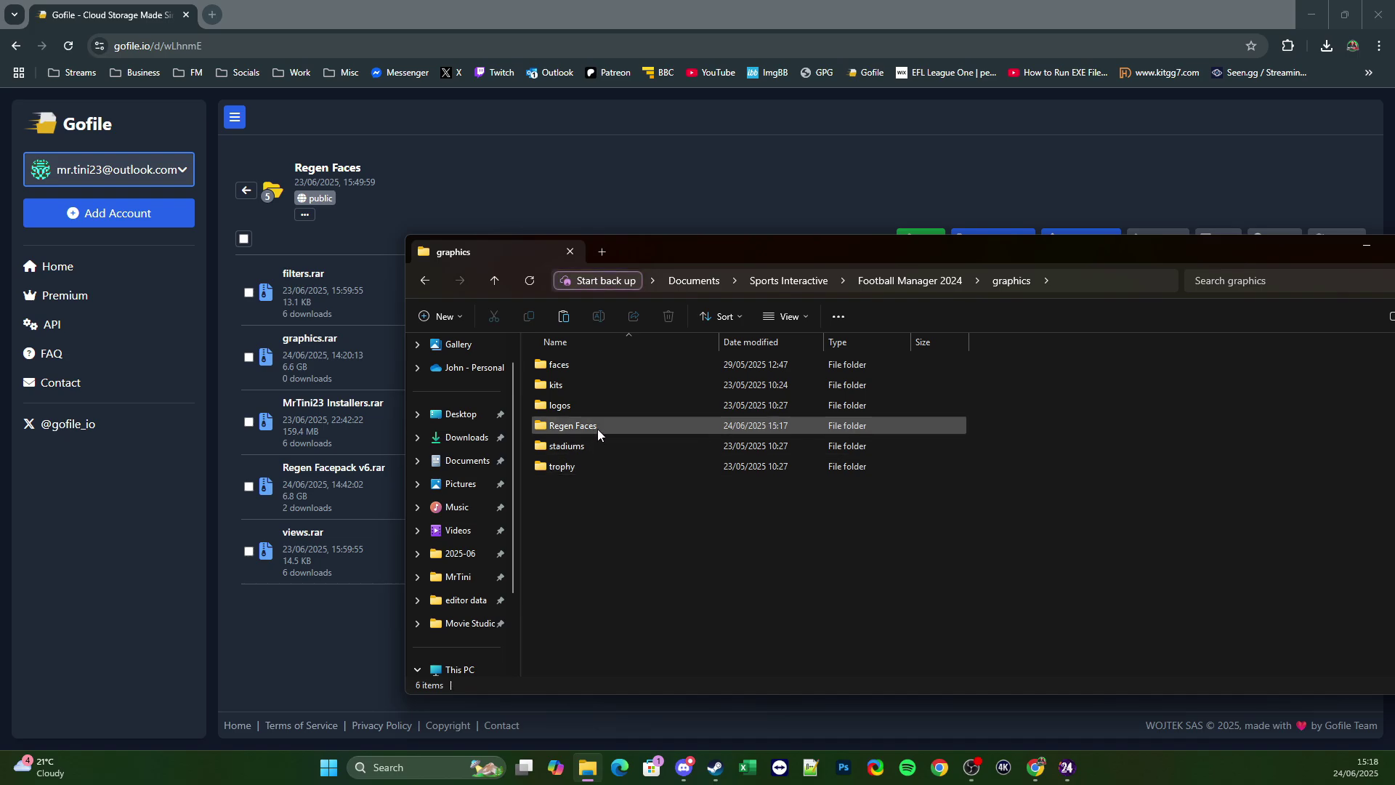
left_click(426, 281)
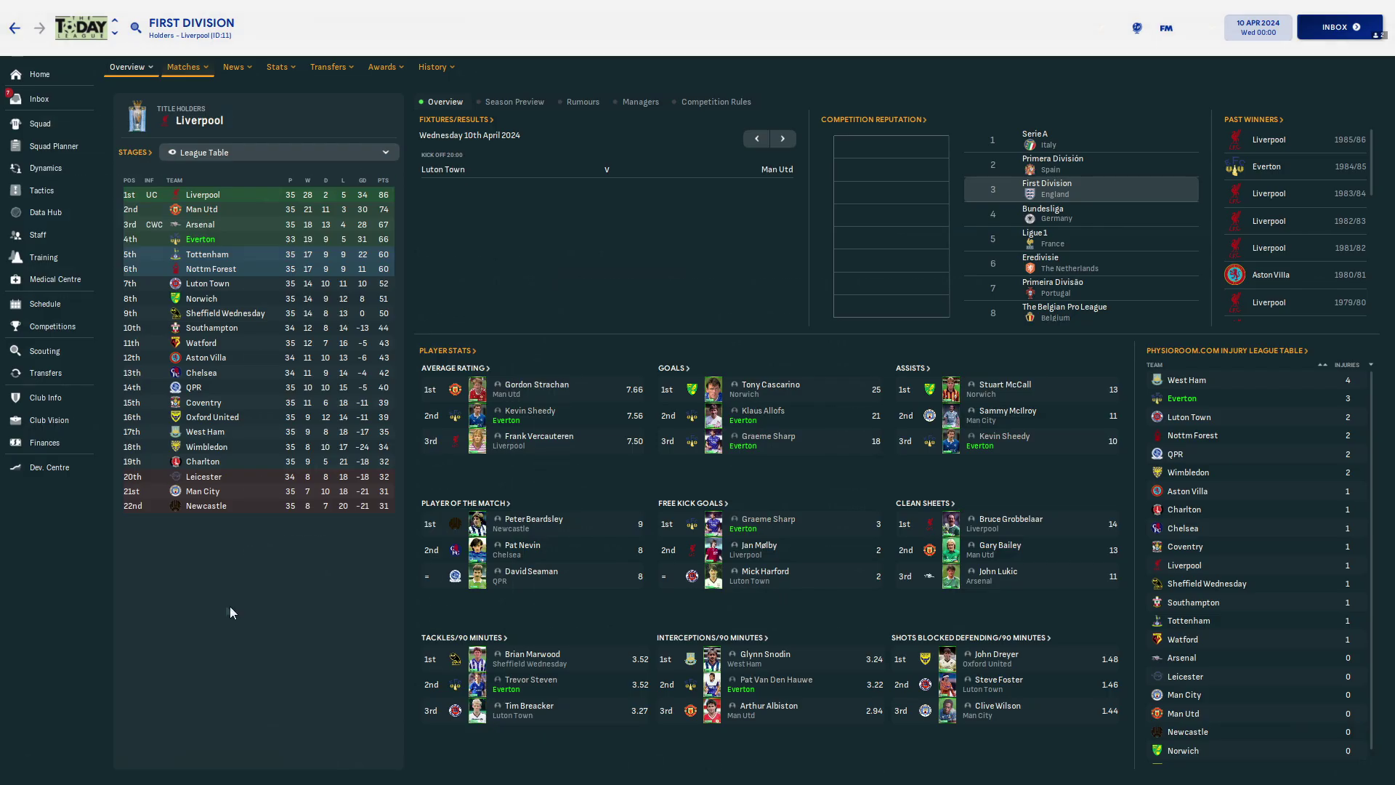
Open Scouting > Players > Players in Range and begin a New Search.
left_click(54, 356)
mouse_move(260, 67)
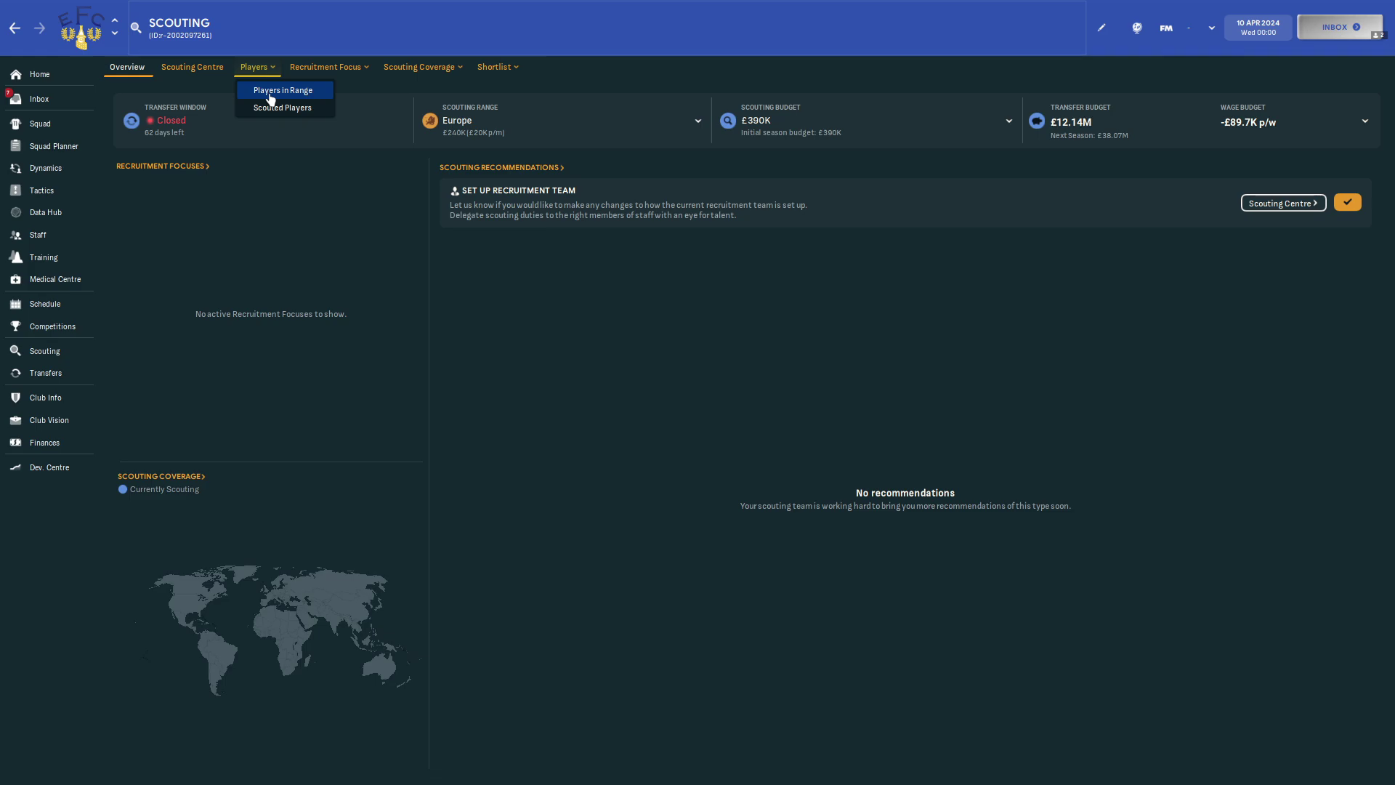
left_click(269, 94)
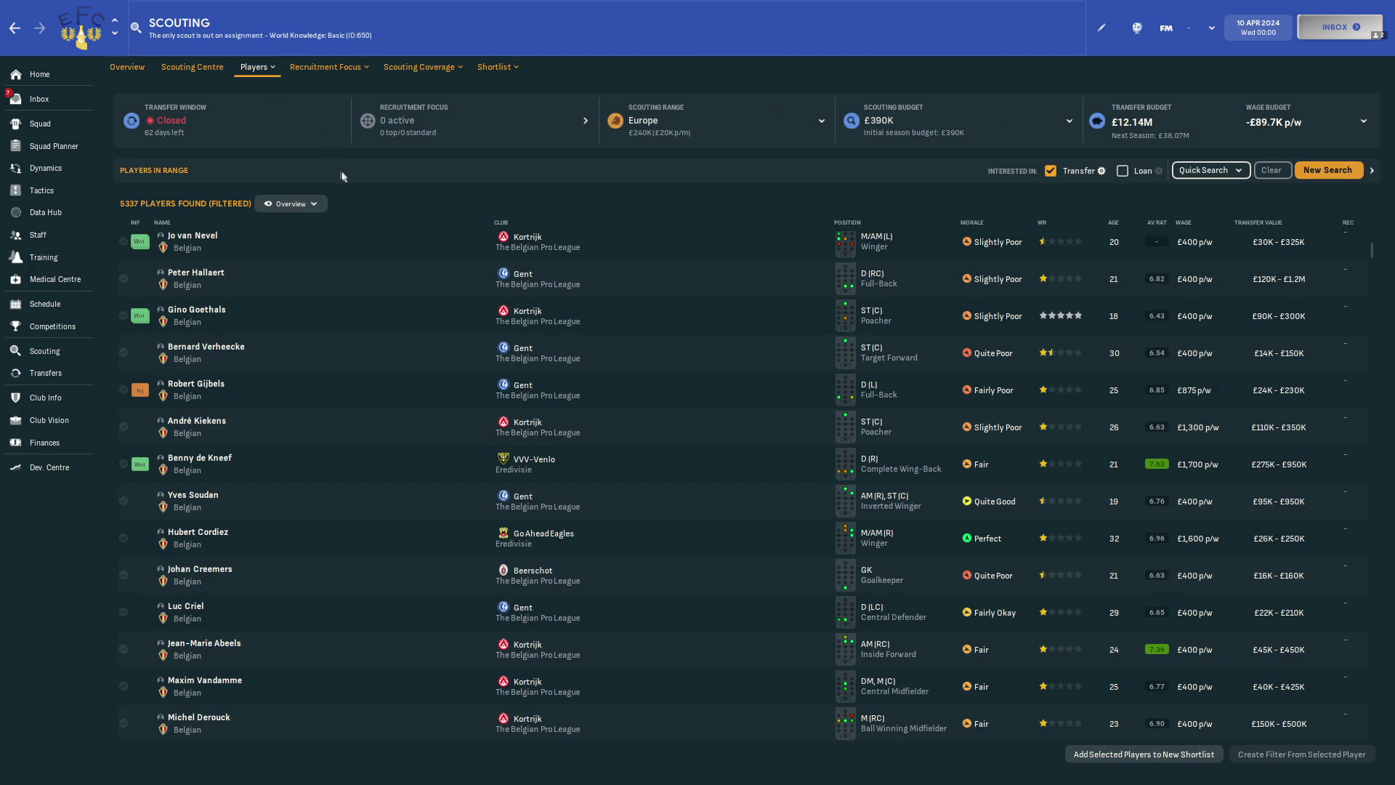
left_click(1329, 171)
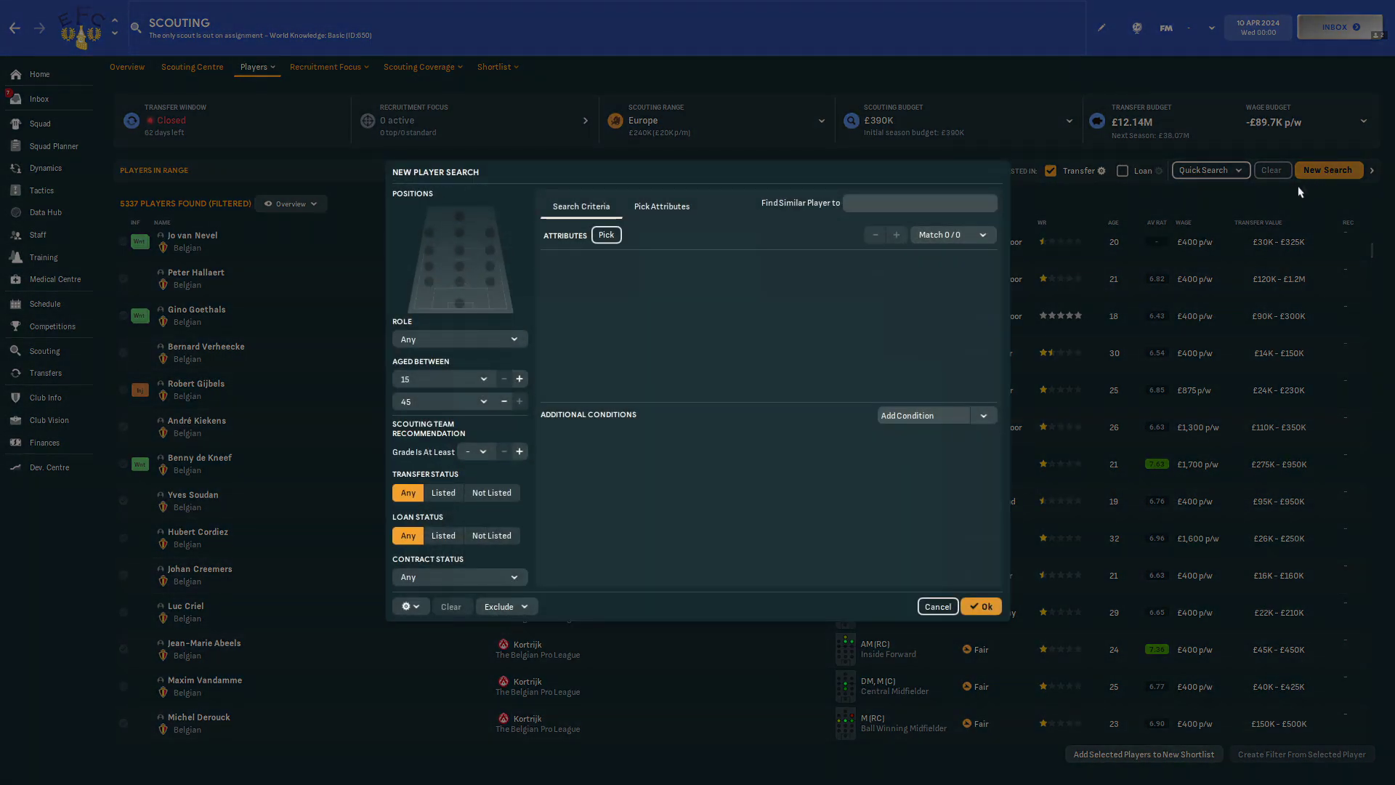
Import the Regen Faces v6 search filter file through Manage Filters.
left_click(421, 612)
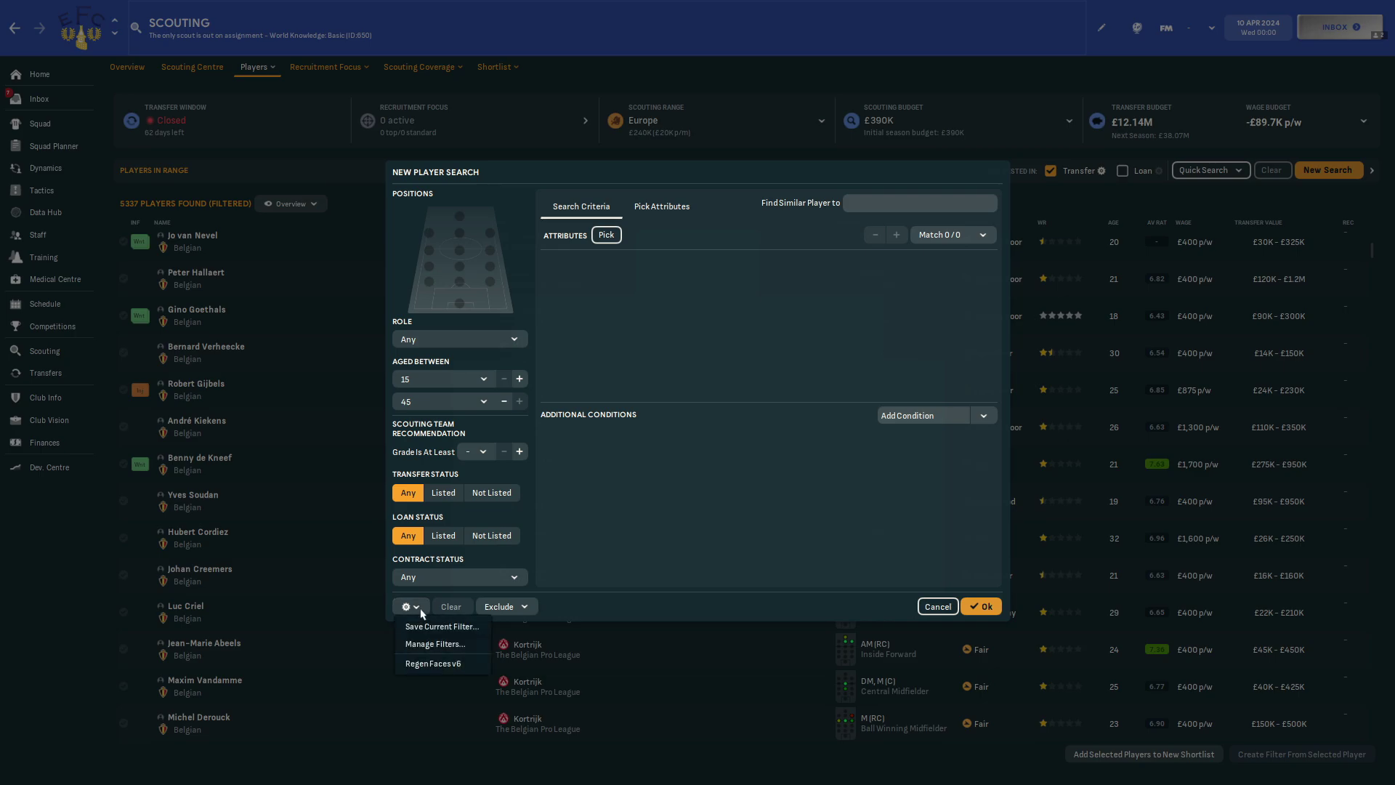
left_click(431, 647)
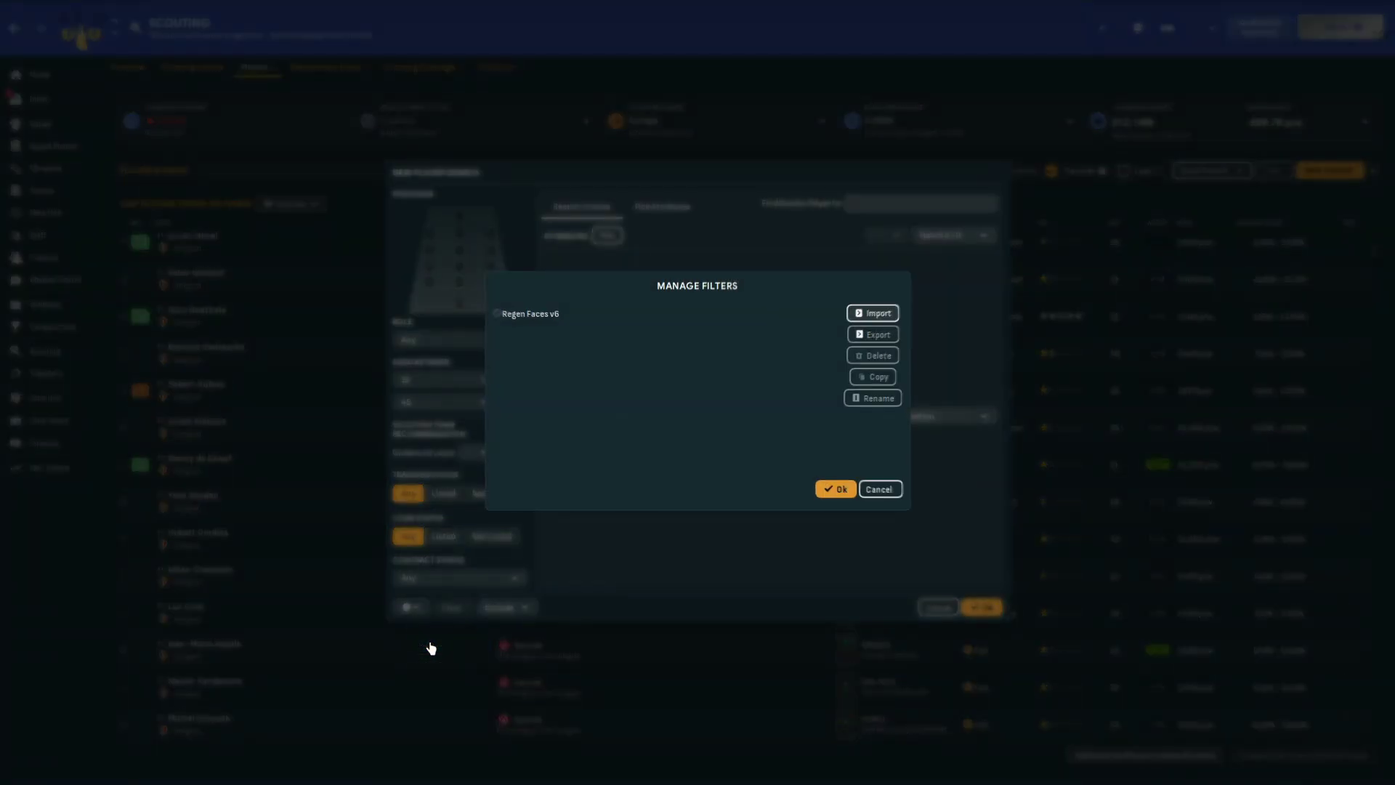
left_click(875, 313)
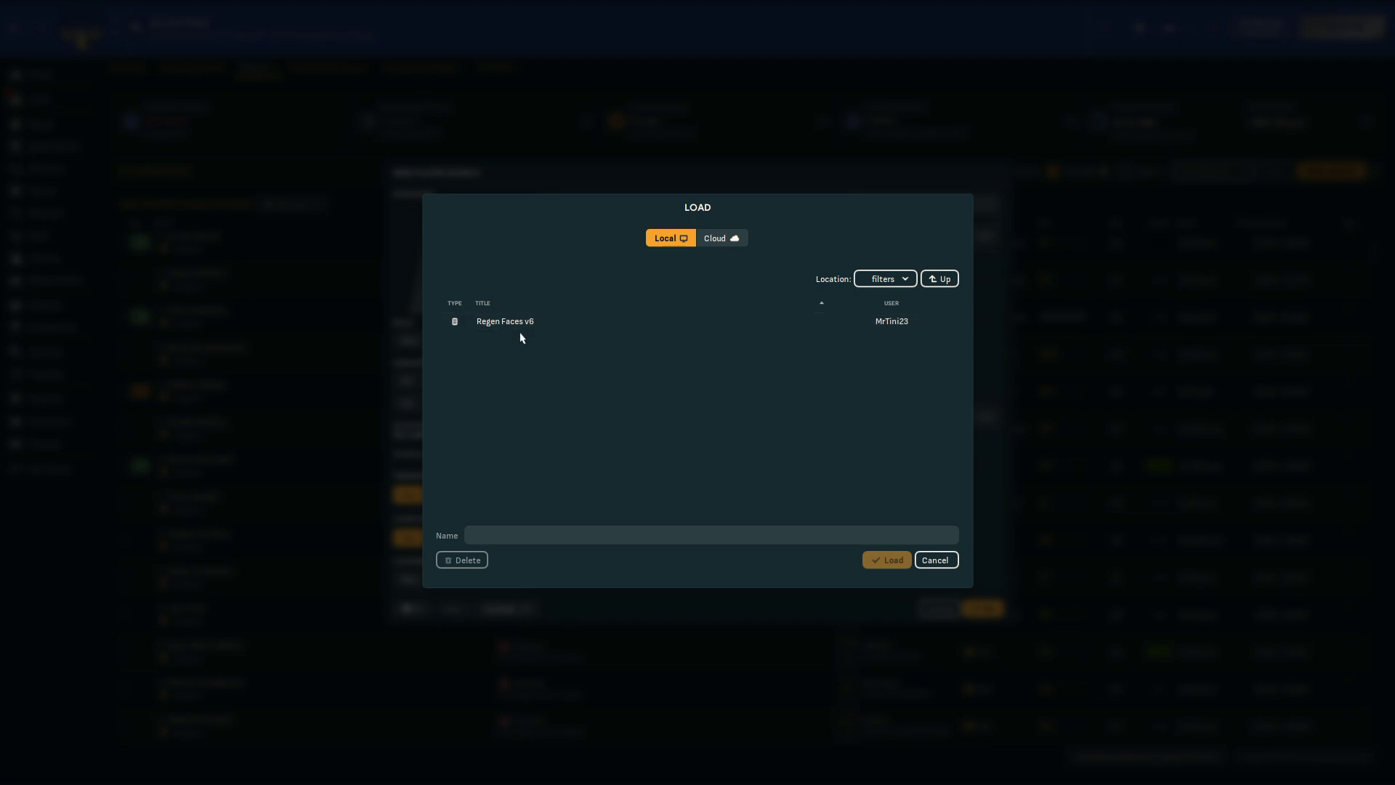
left_click(880, 283)
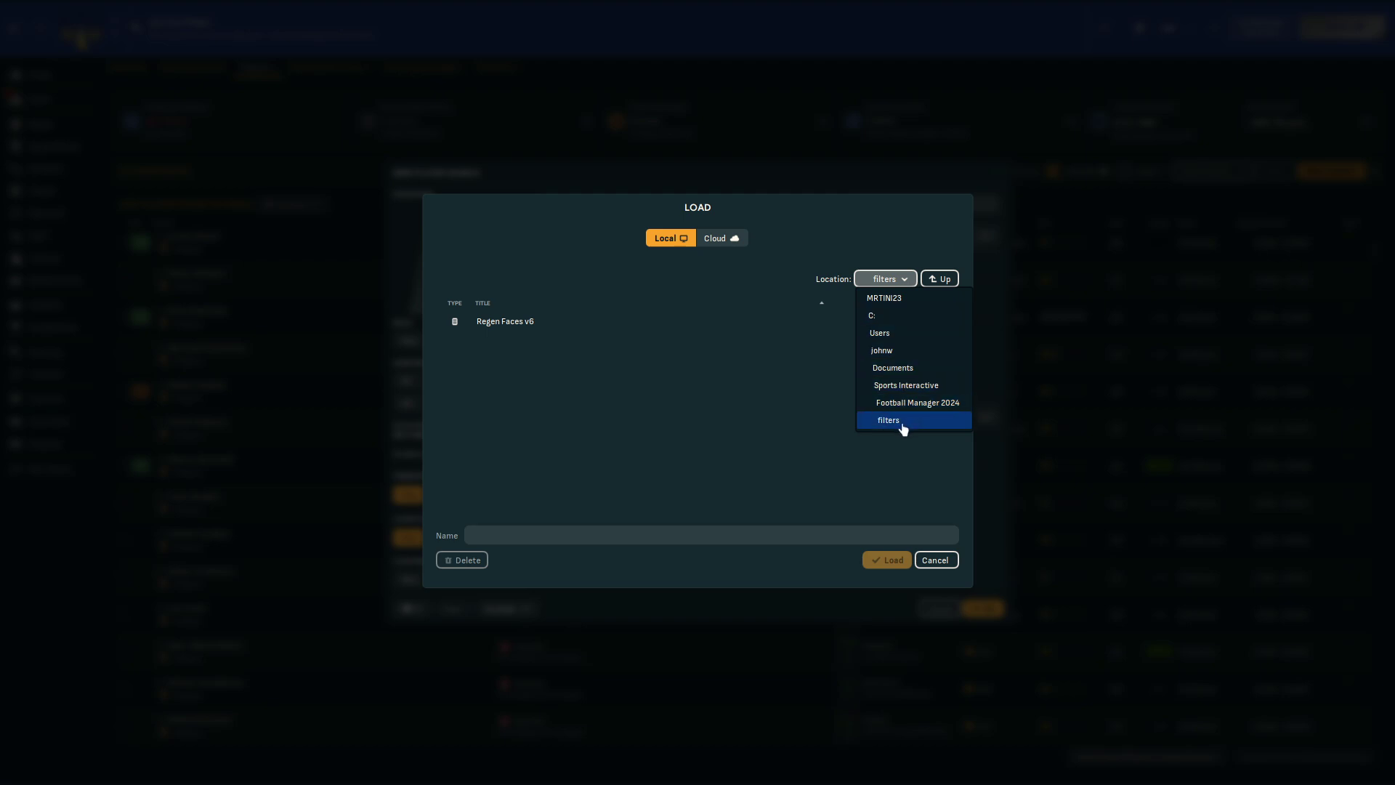
left_click(520, 324)
left_click(552, 322)
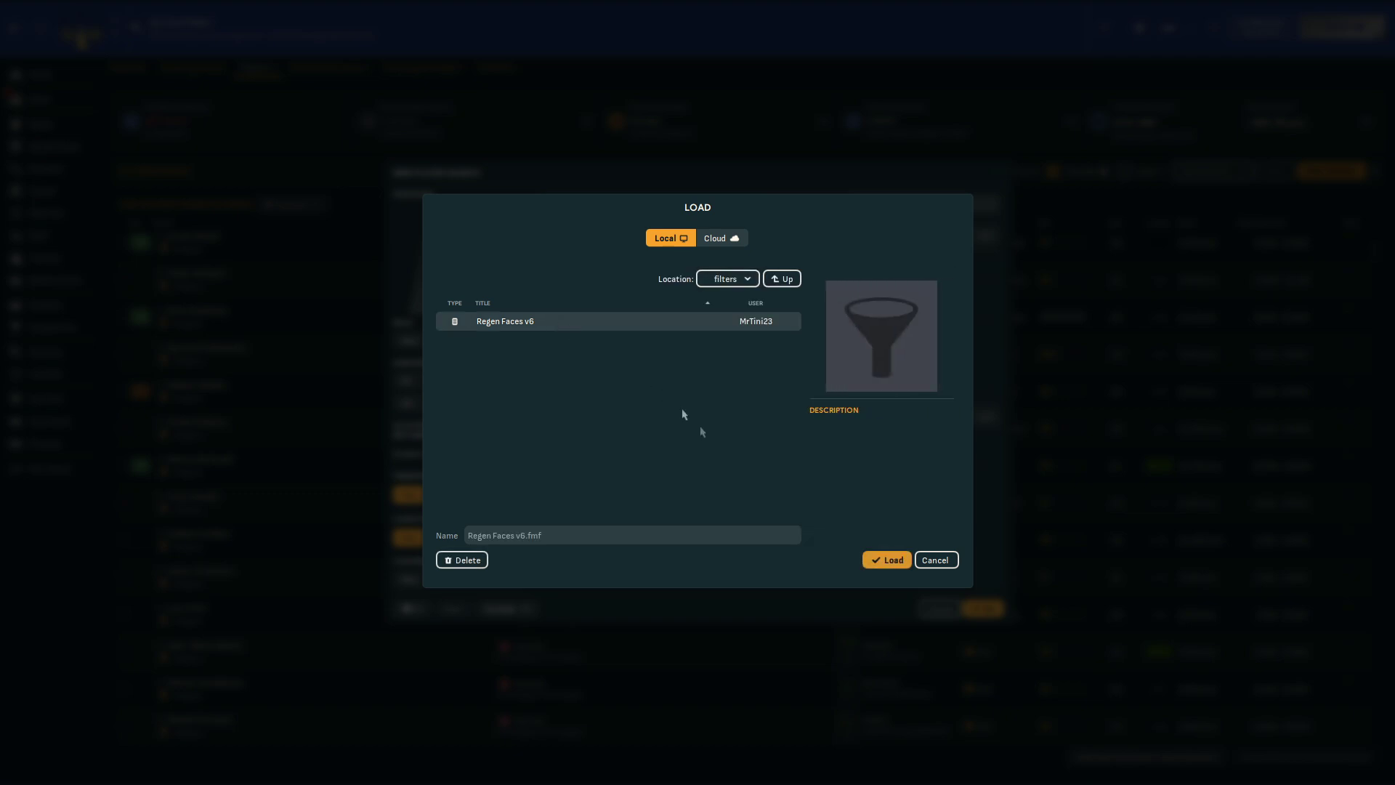
left_click(886, 559)
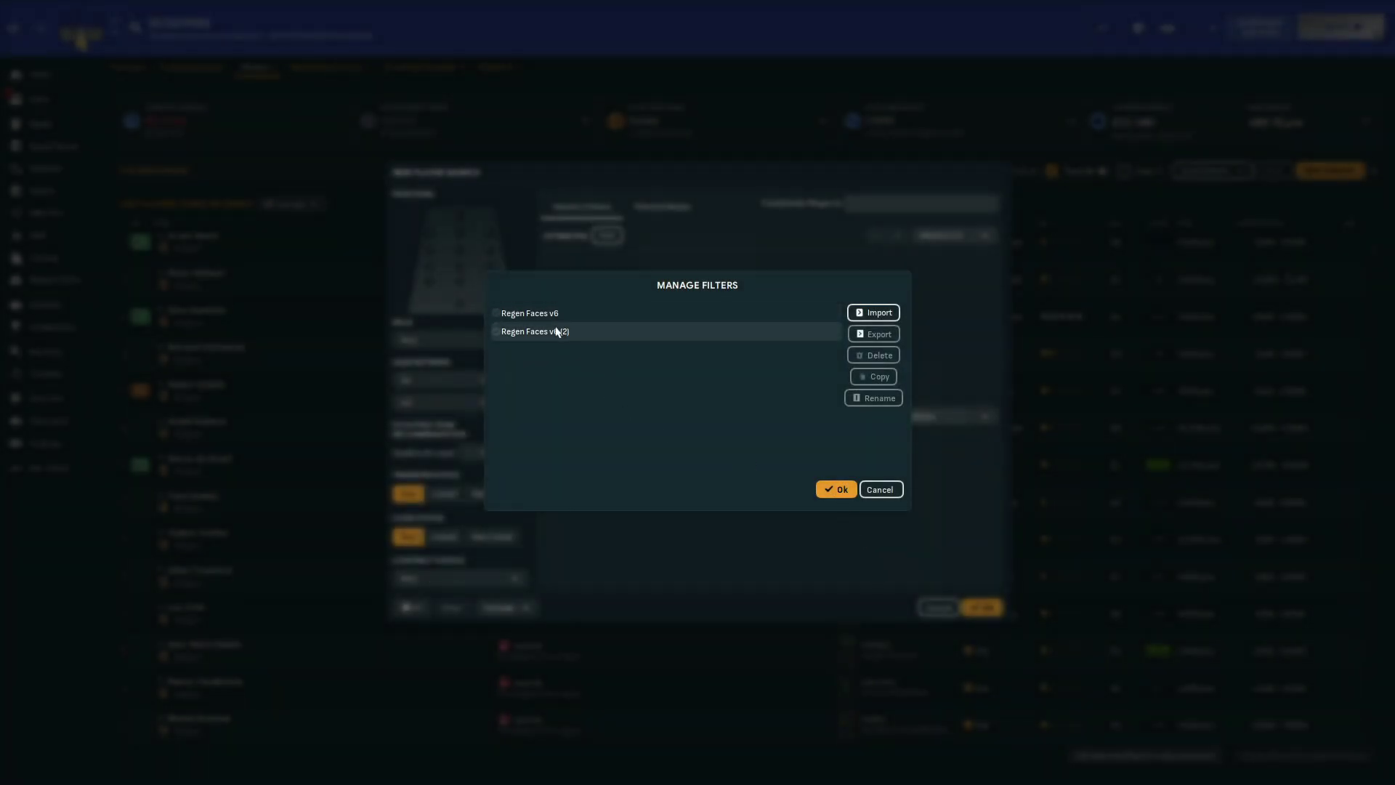
left_click(828, 485)
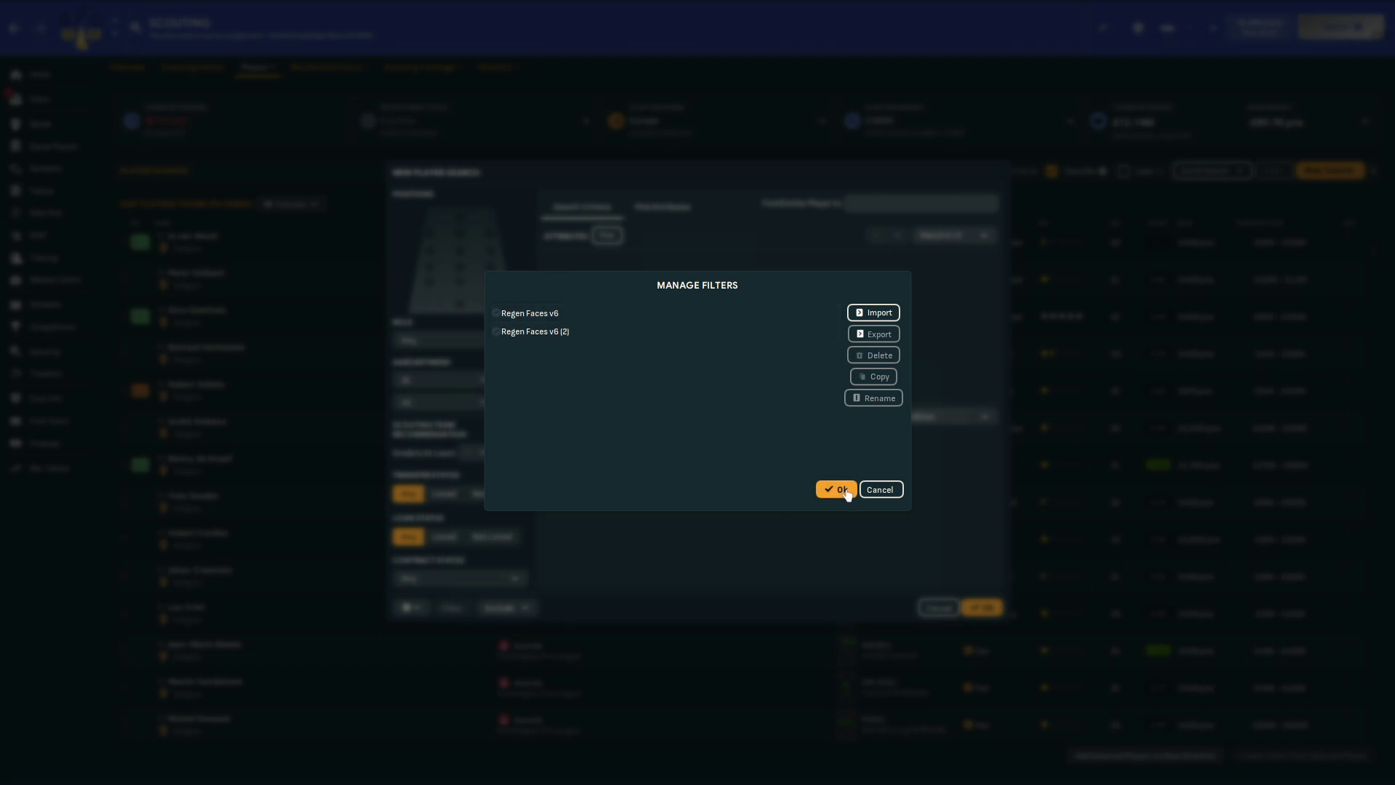
Apply the Regen Faces v6 filter without saving, no longer excluding Everton players.
left_click(411, 609)
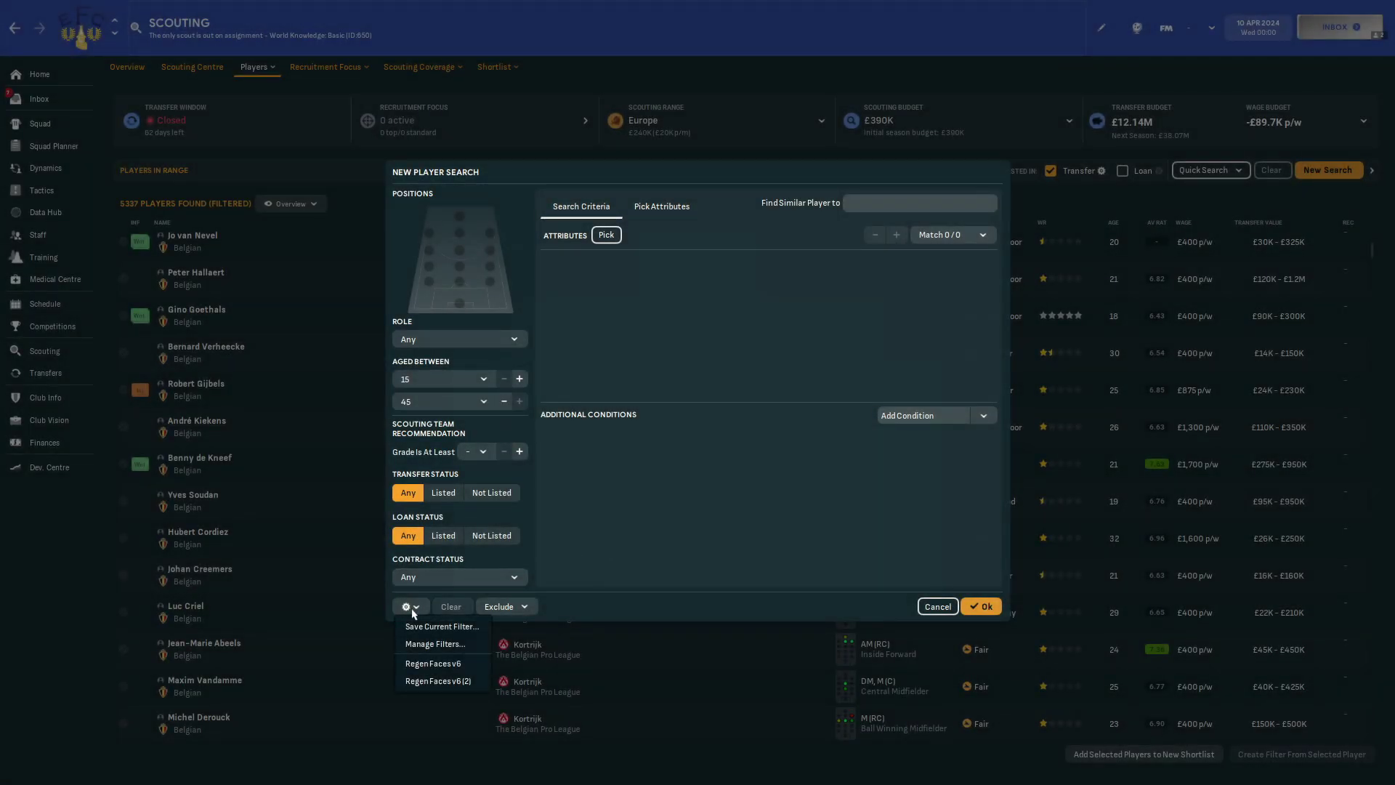
left_click(438, 667)
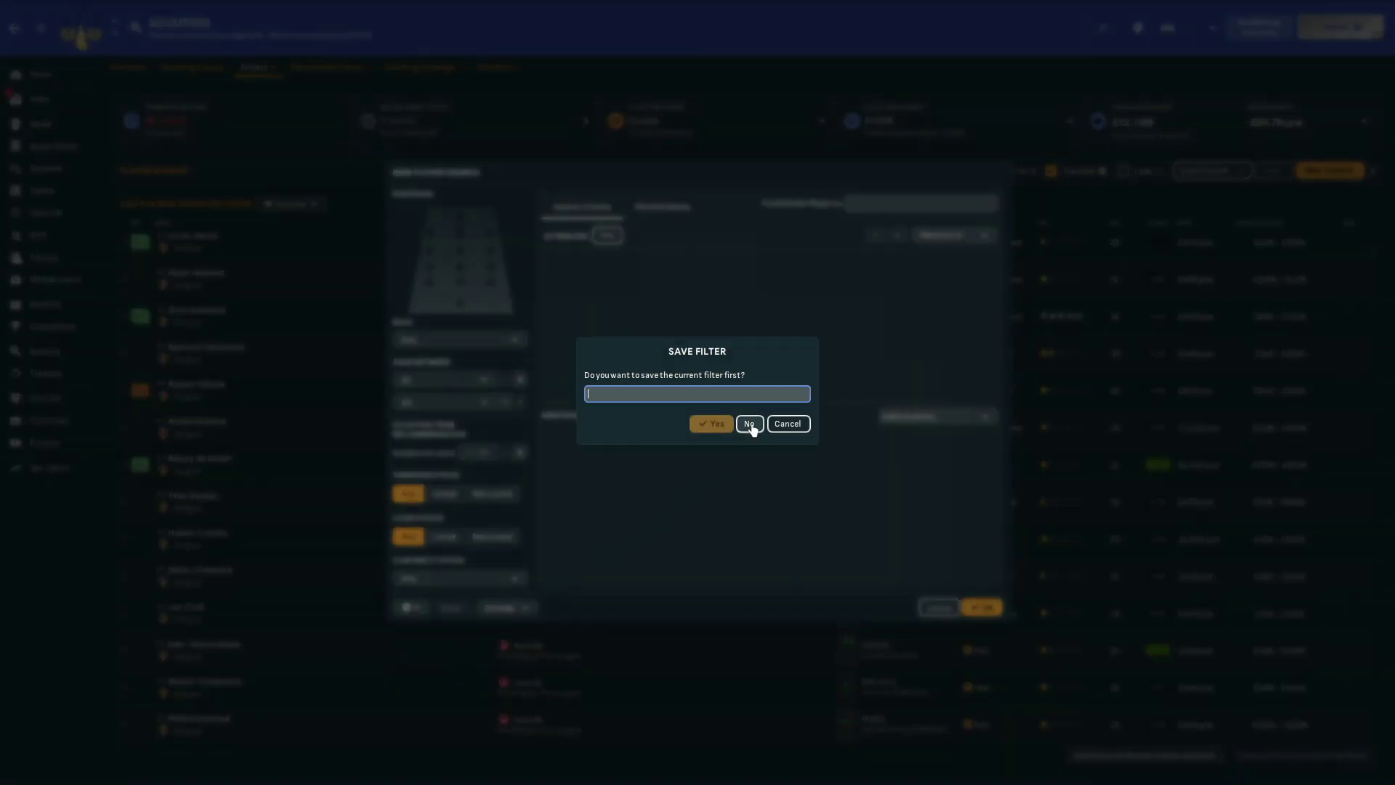
left_click(750, 423)
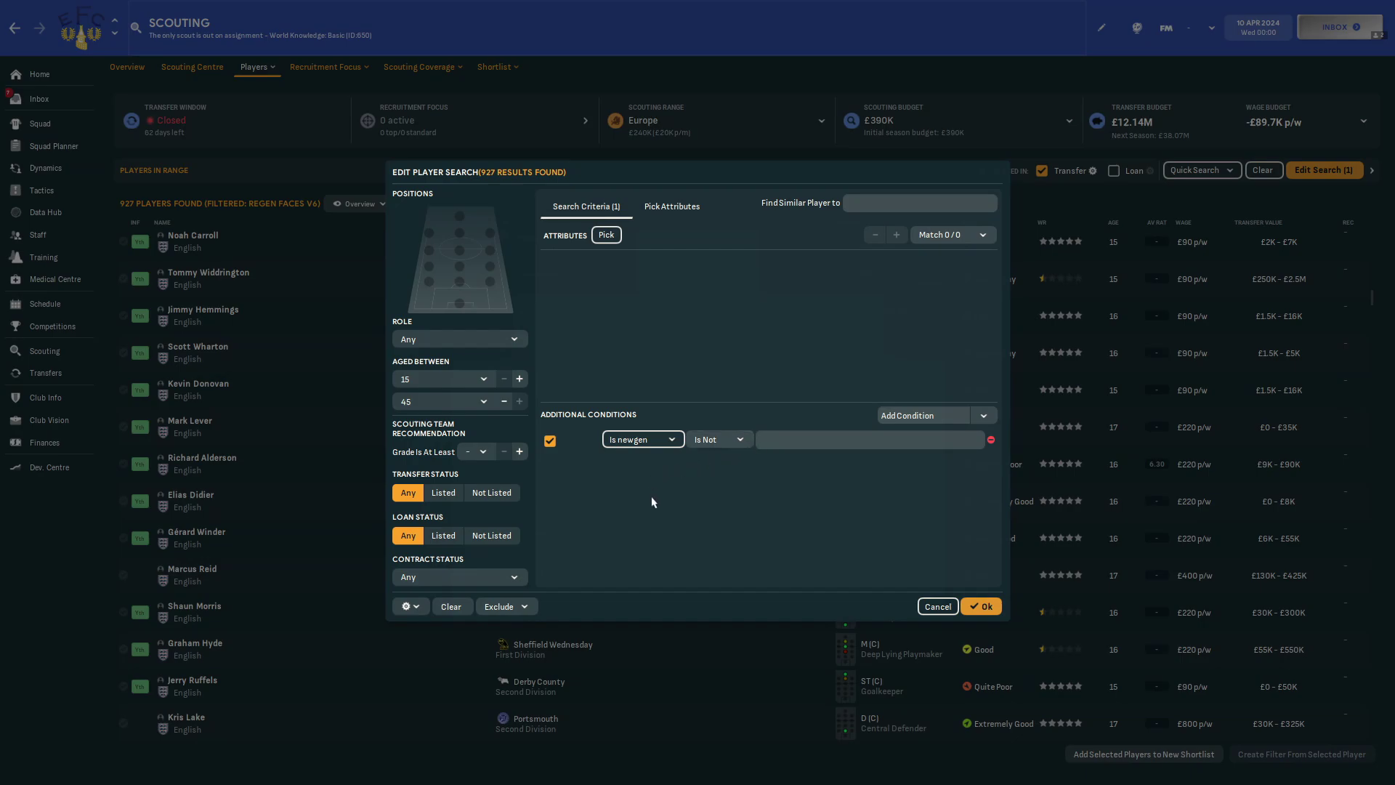
left_click(525, 607)
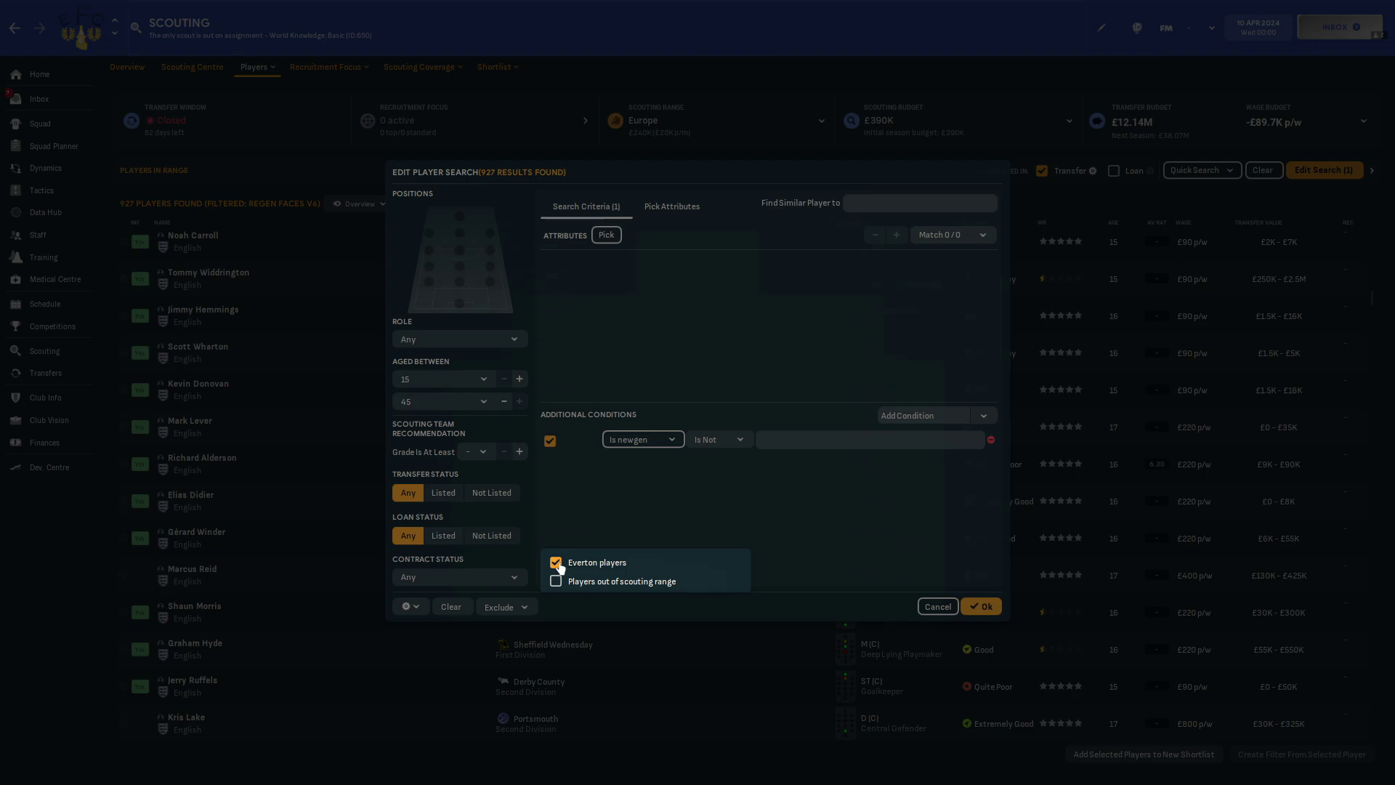
left_click(557, 563)
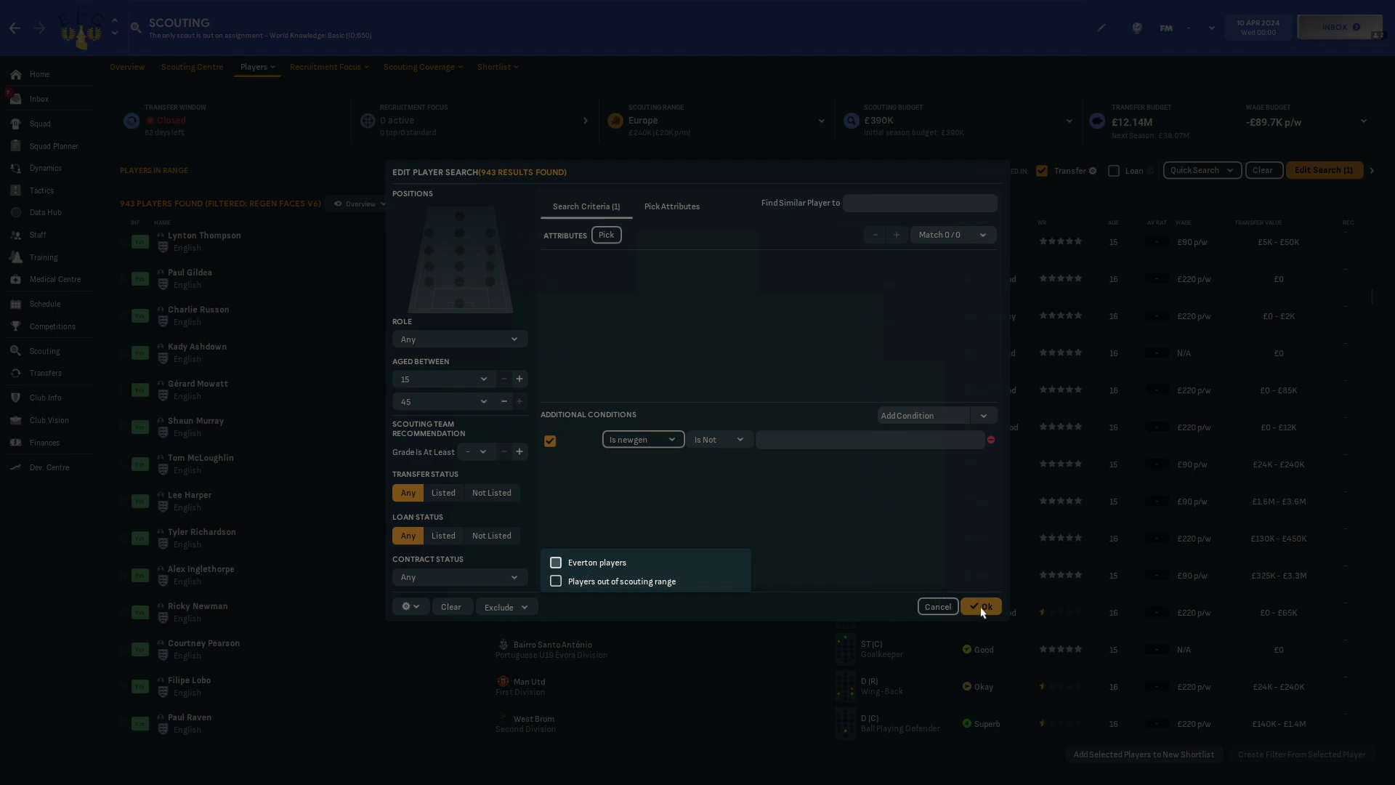
left_click(942, 567)
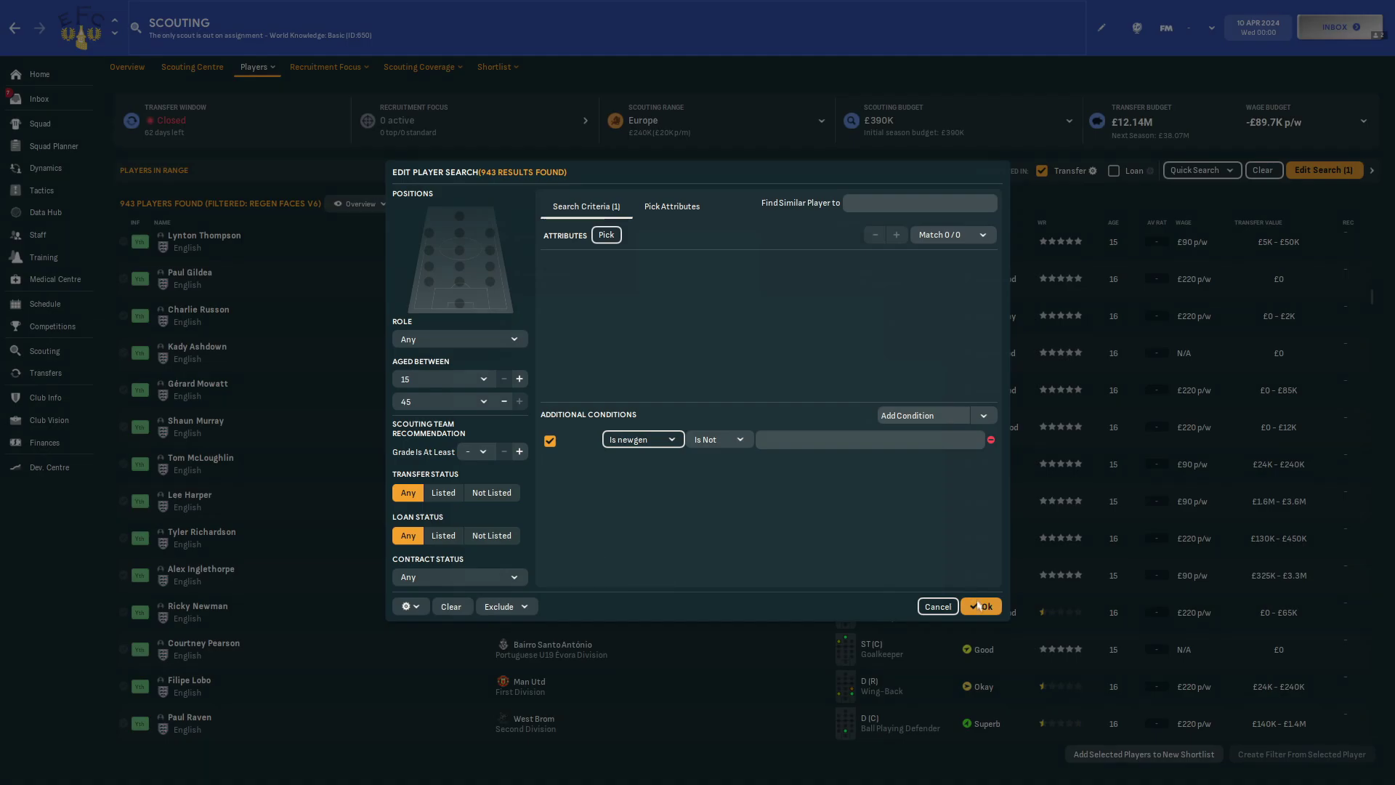
left_click(981, 605)
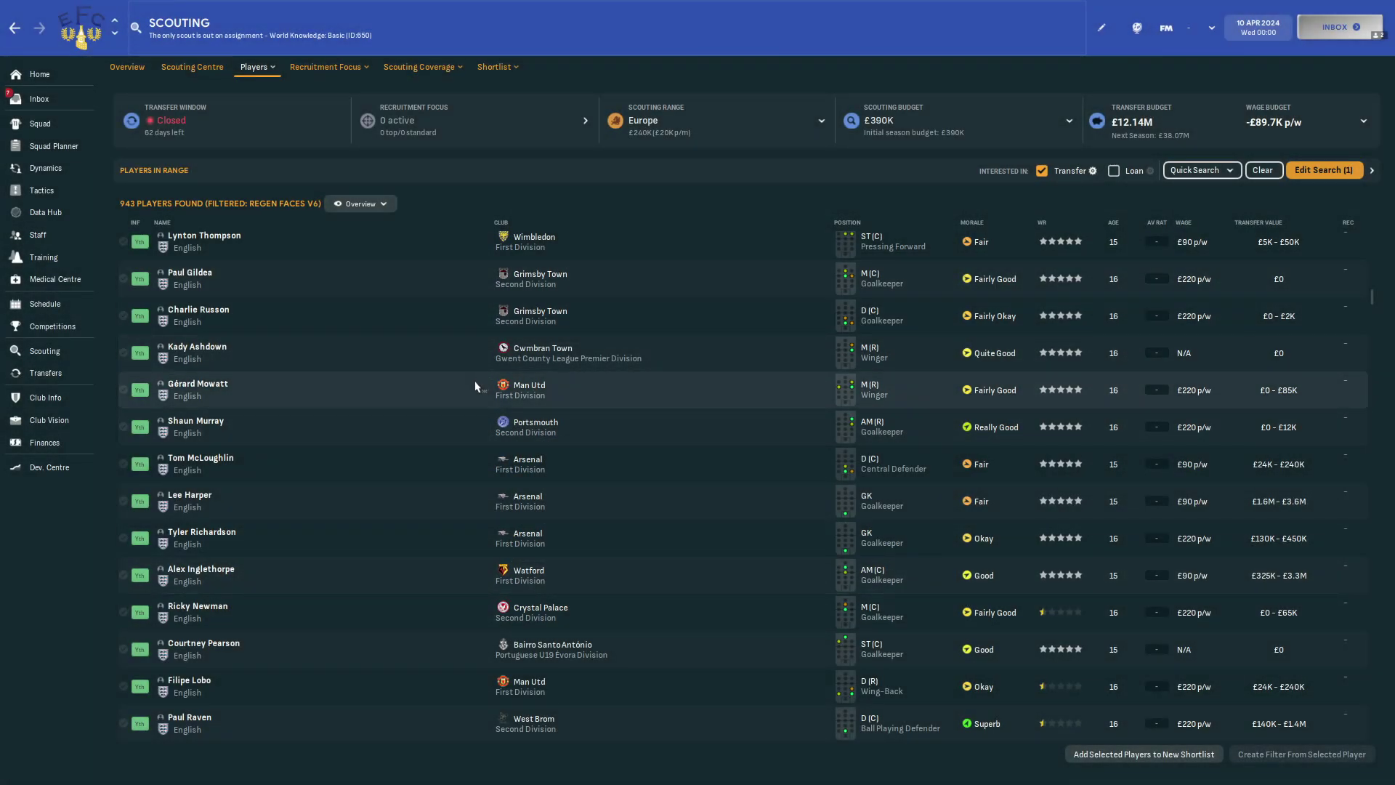
Untick Transfer 'Interested in' so the Regen Faces v6 list shows 5305 players.
scroll(476, 387, "up", 10)
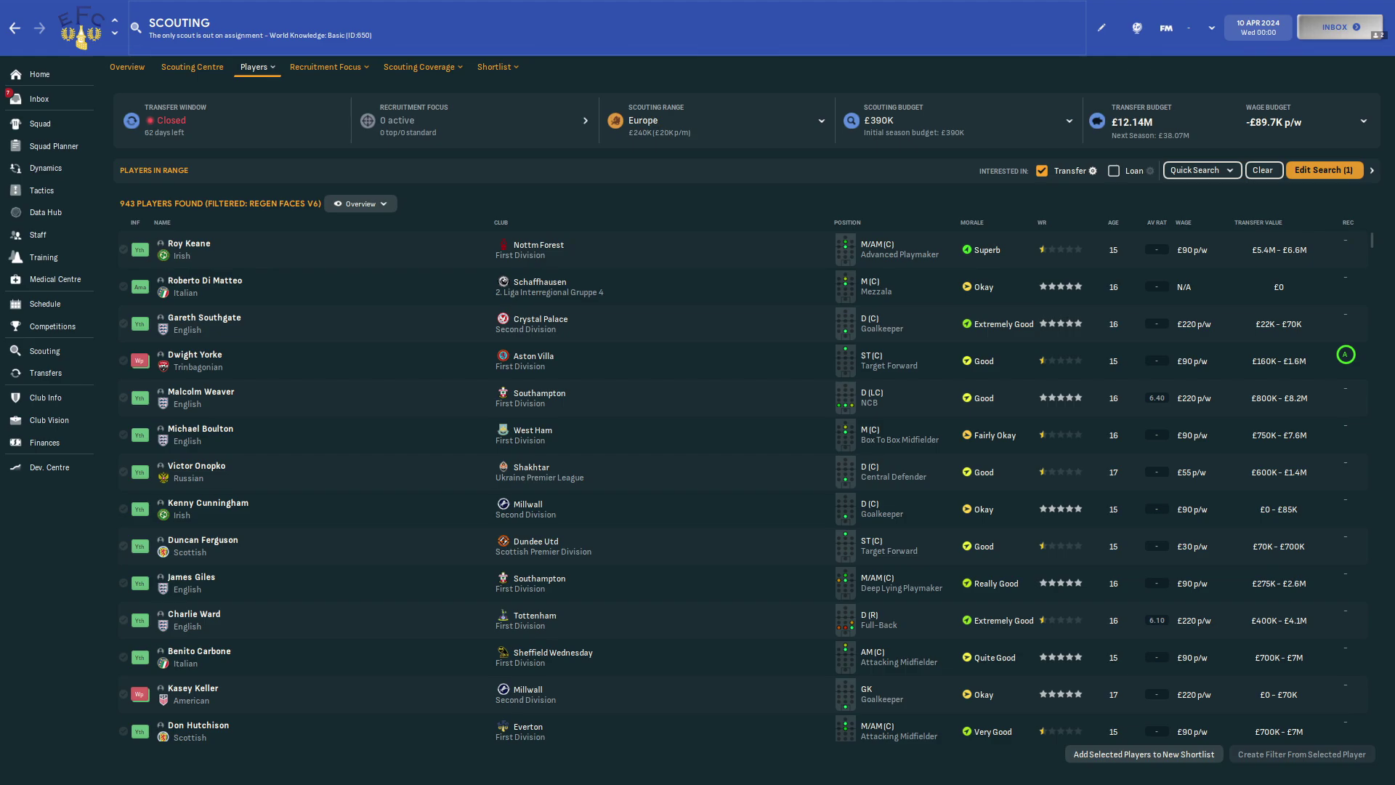
left_click(1043, 170)
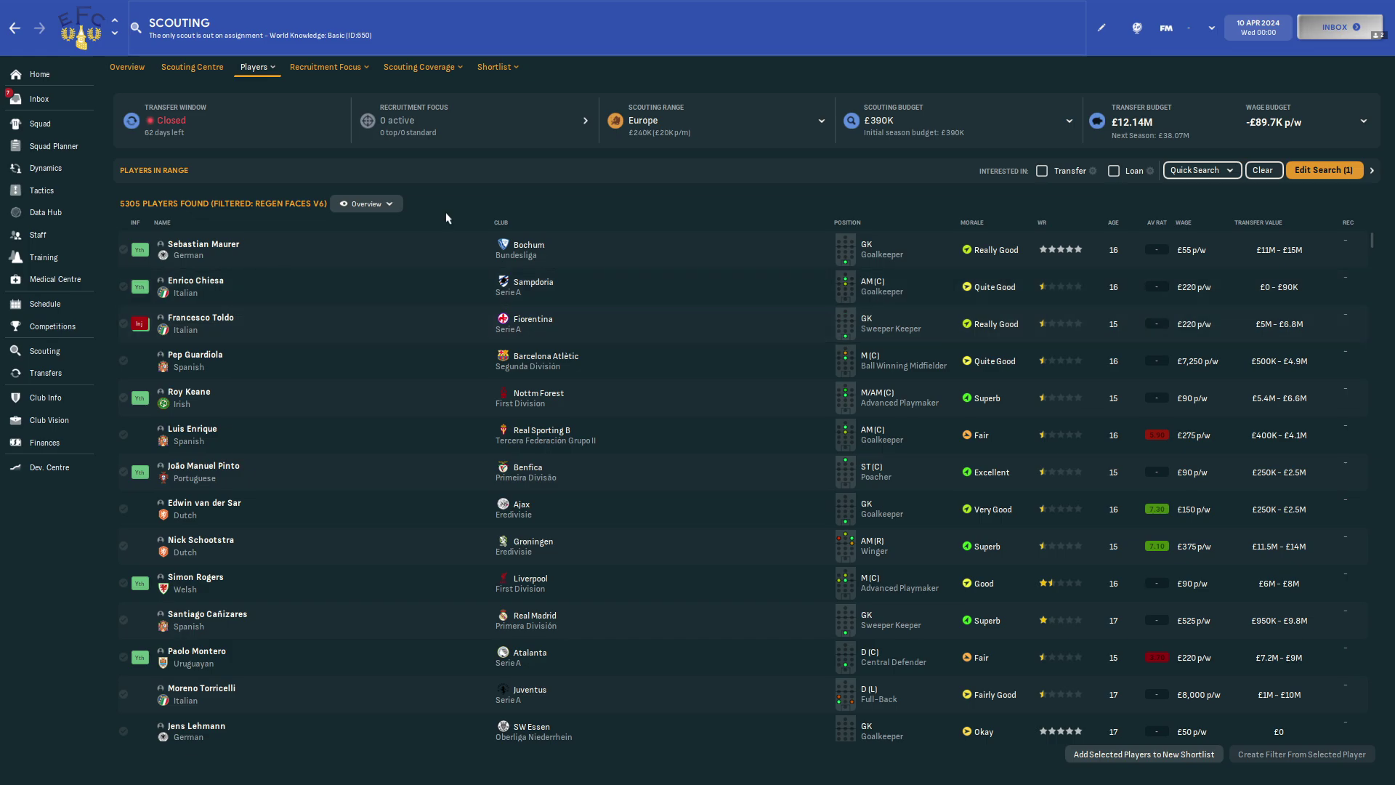
left_click(371, 208)
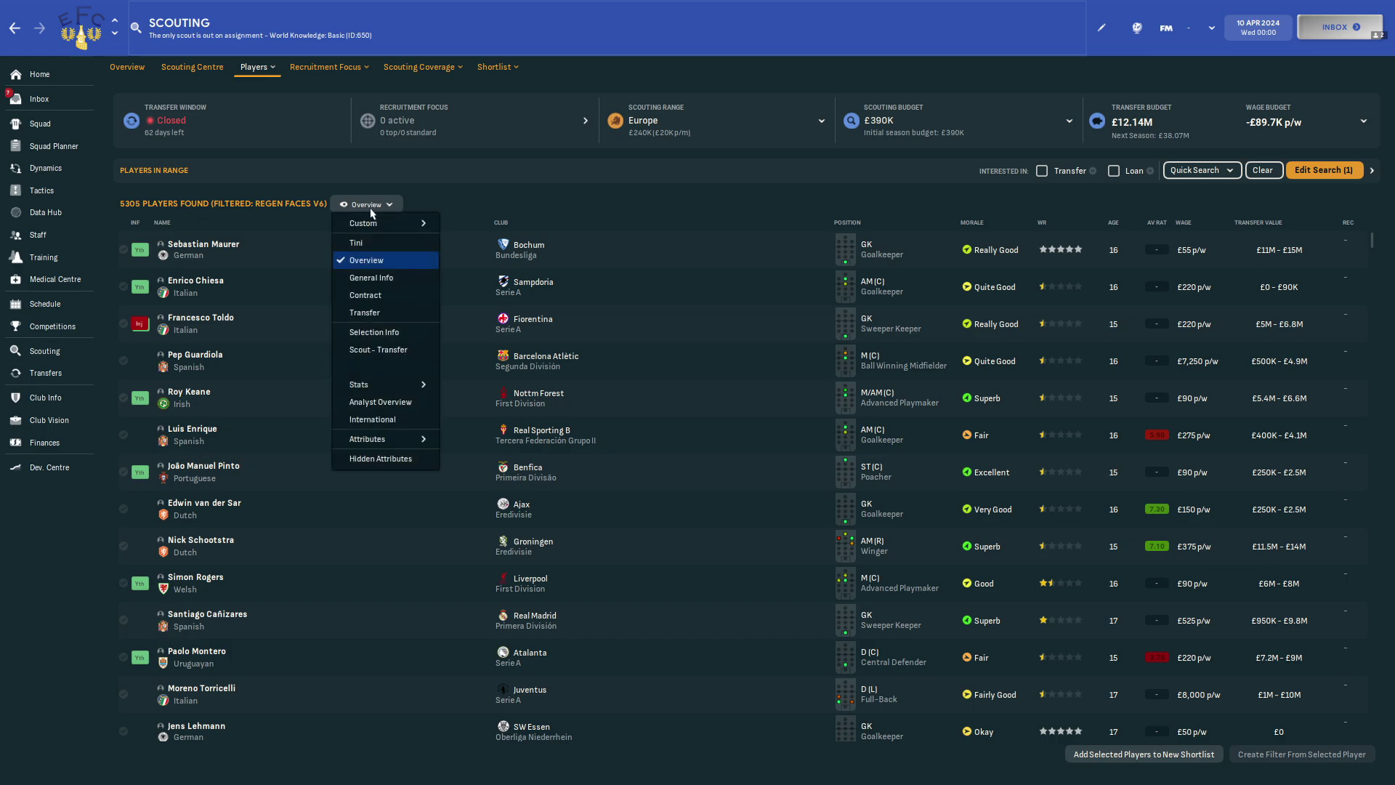
Import the Regen Faces v6 view from the views folder, showing UIDs beside player names.
mouse_move(371, 228)
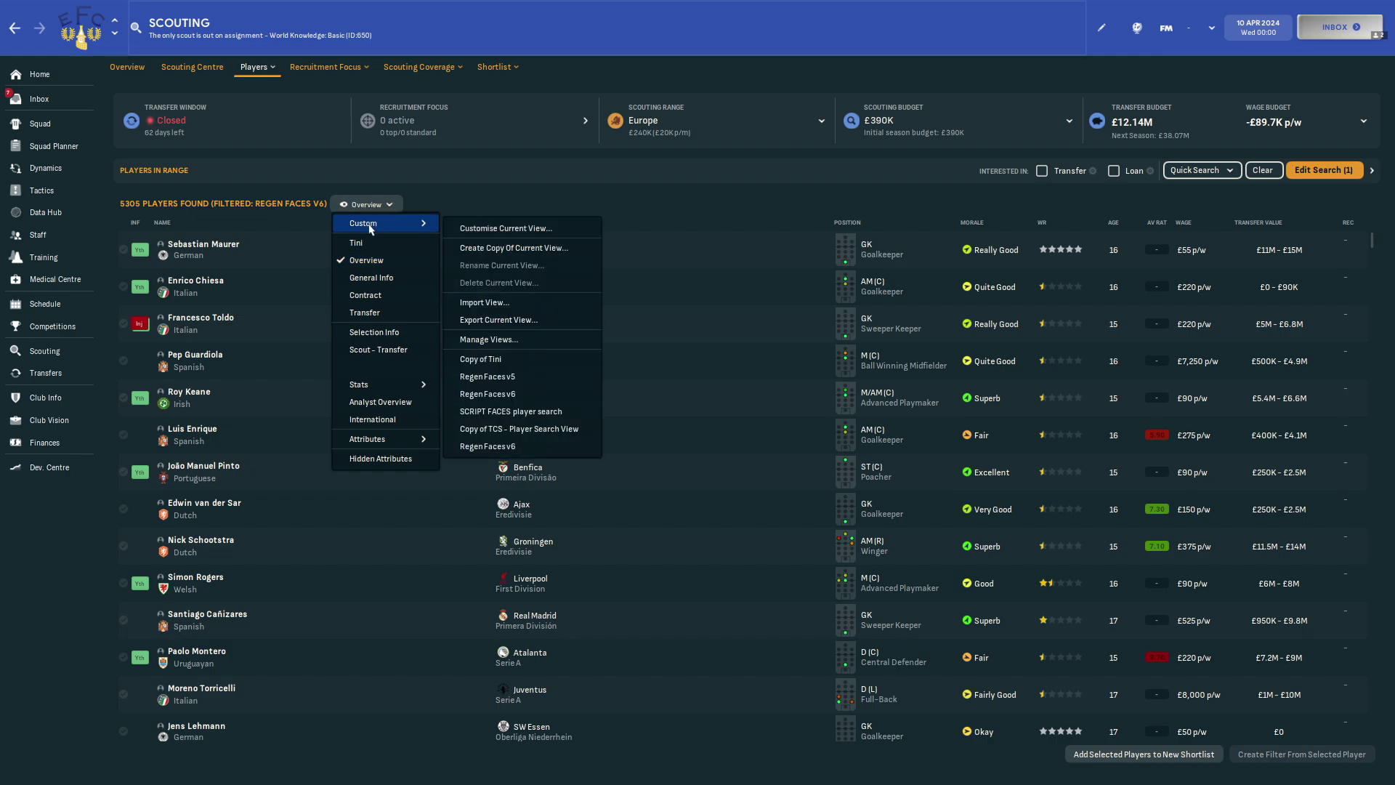
left_click(499, 302)
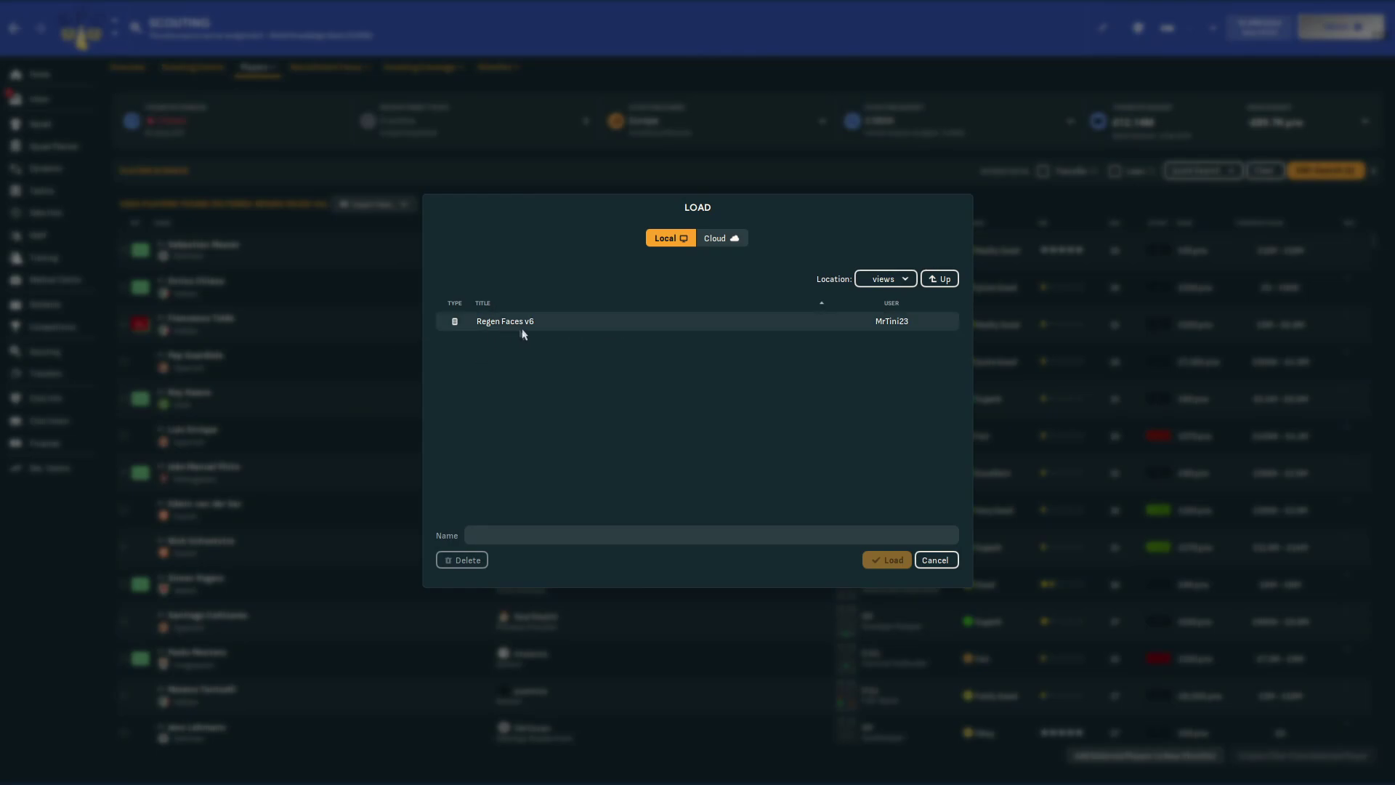
left_click(894, 285)
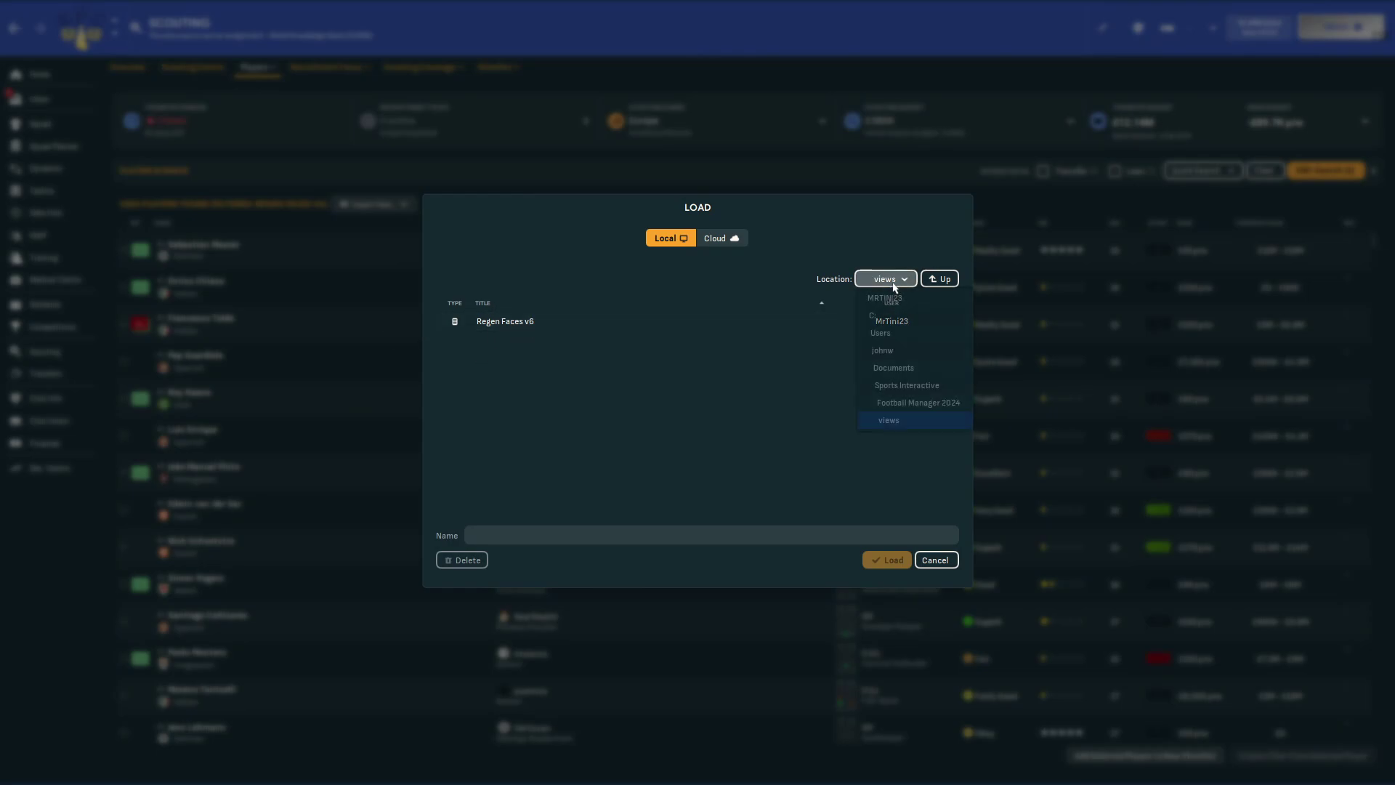
left_click(531, 325)
left_click(888, 560)
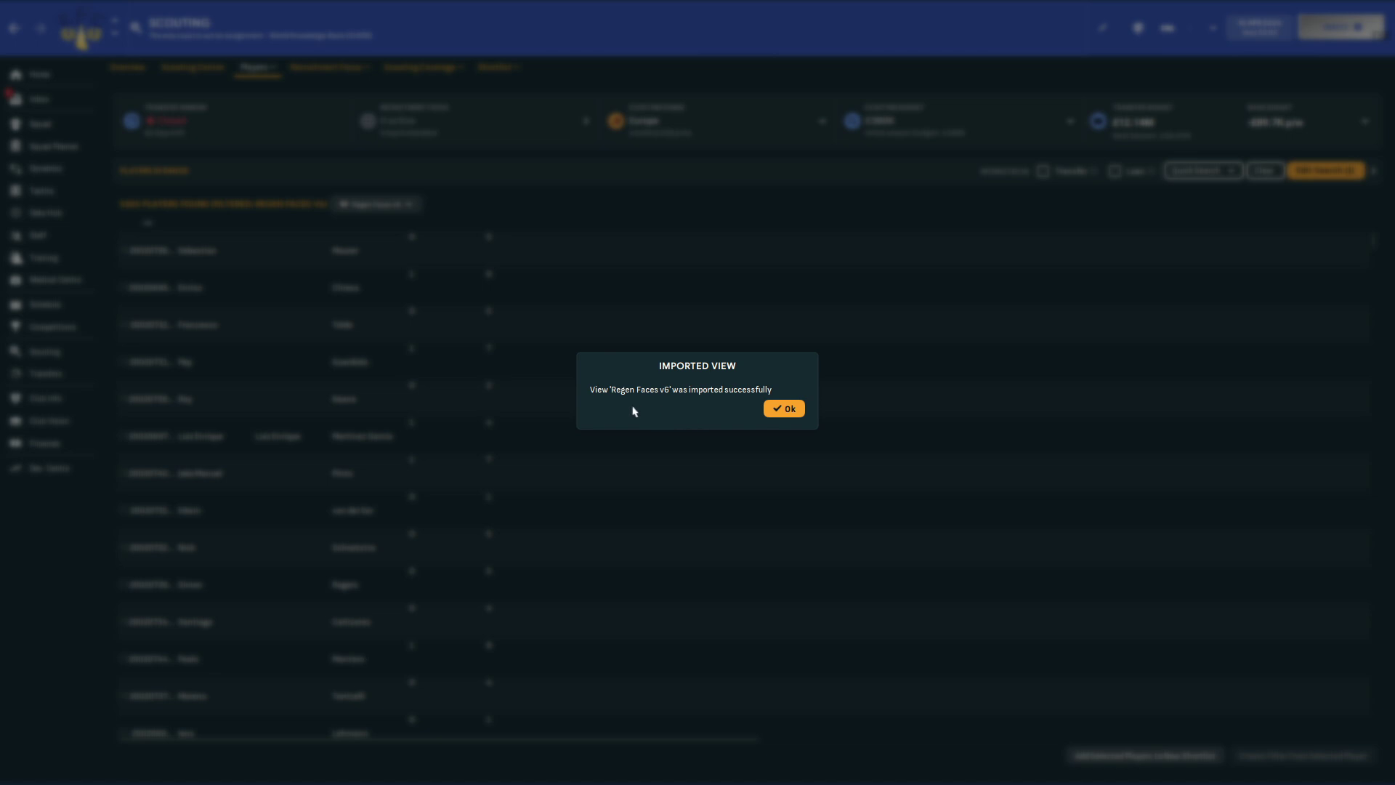
left_click(786, 411)
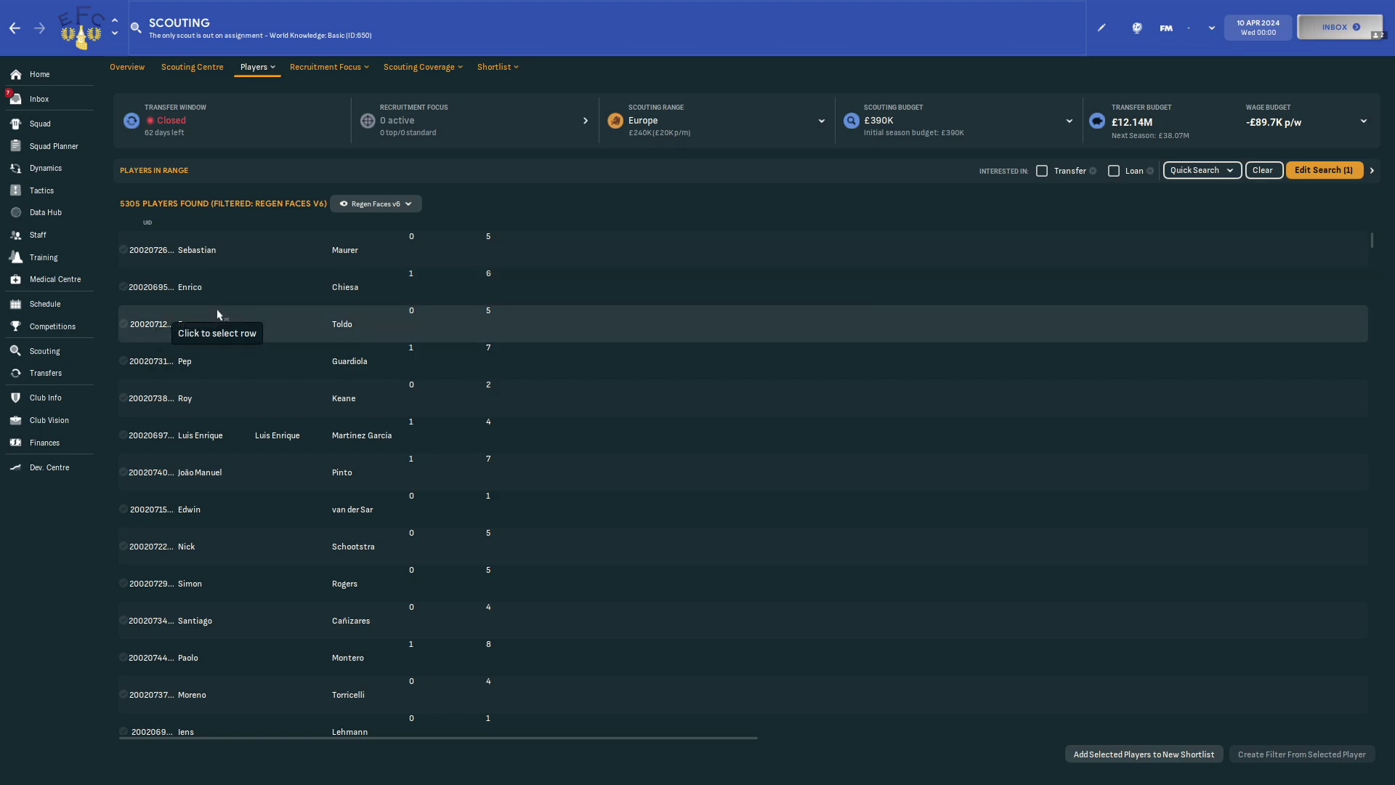
Select all 5305 players in the Regen Faces v6 list with Ctrl+A.
left_click(232, 325)
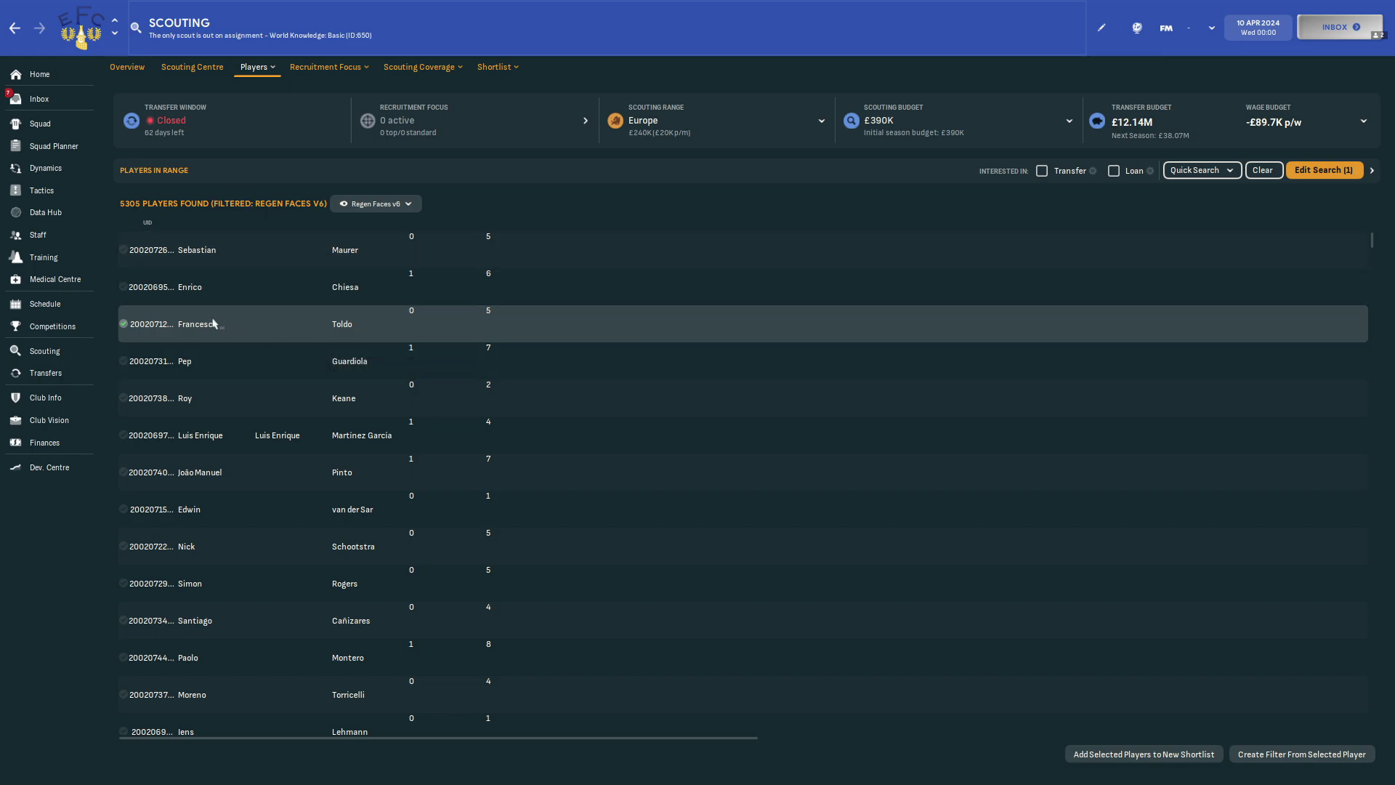
left_click(16, 32)
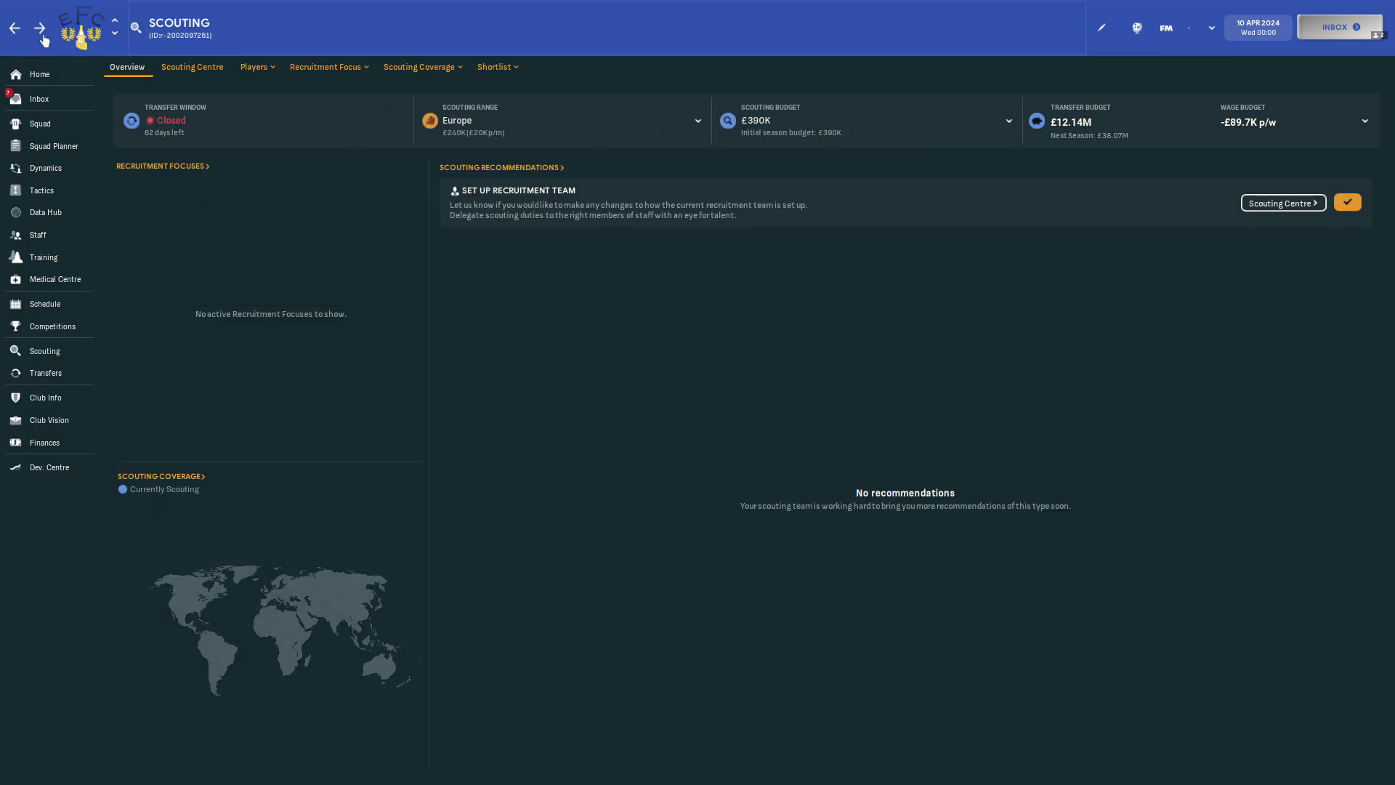
left_click(39, 30)
left_click(463, 325)
key("ctrl+a")
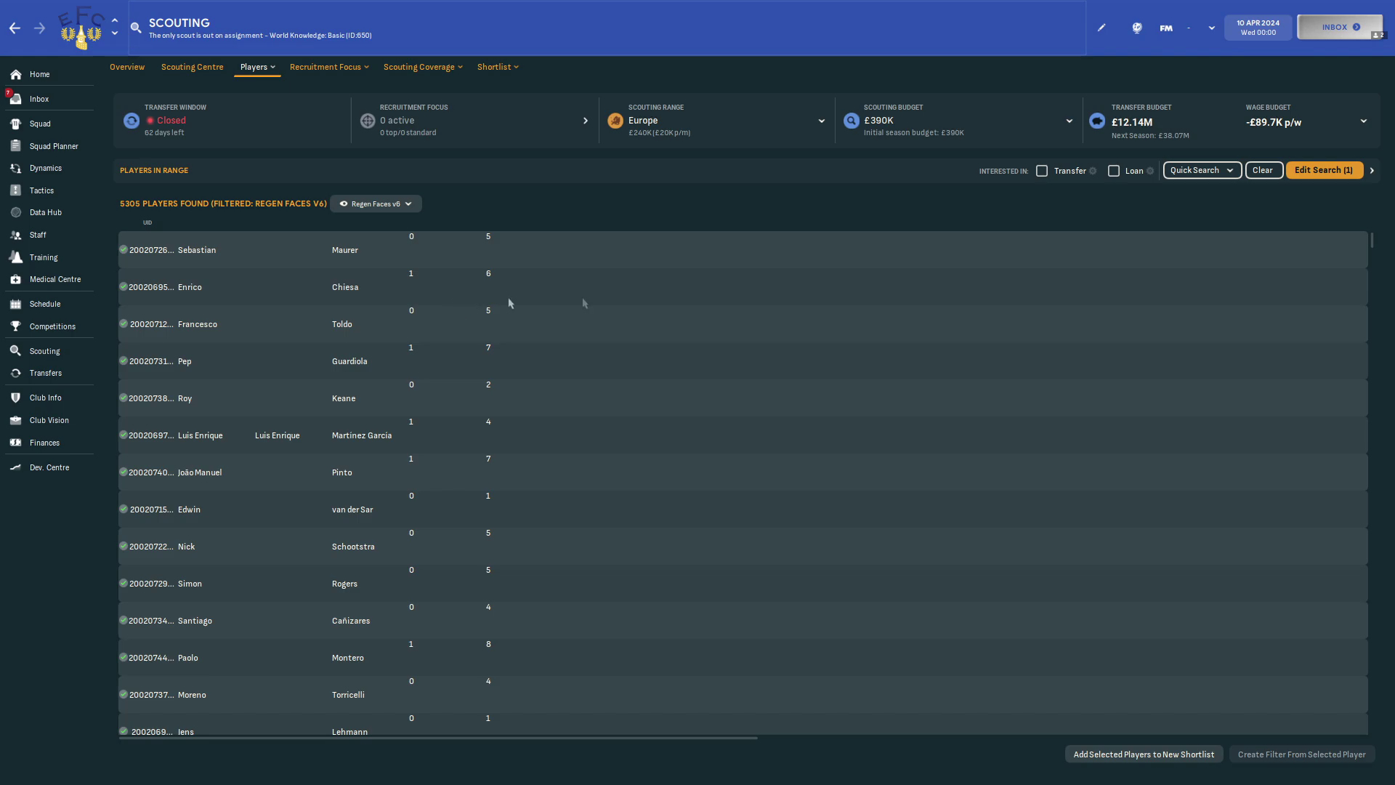
Print the player list screen as a web page, overwriting the existing '8687 Regens' file.
left_click(1168, 29)
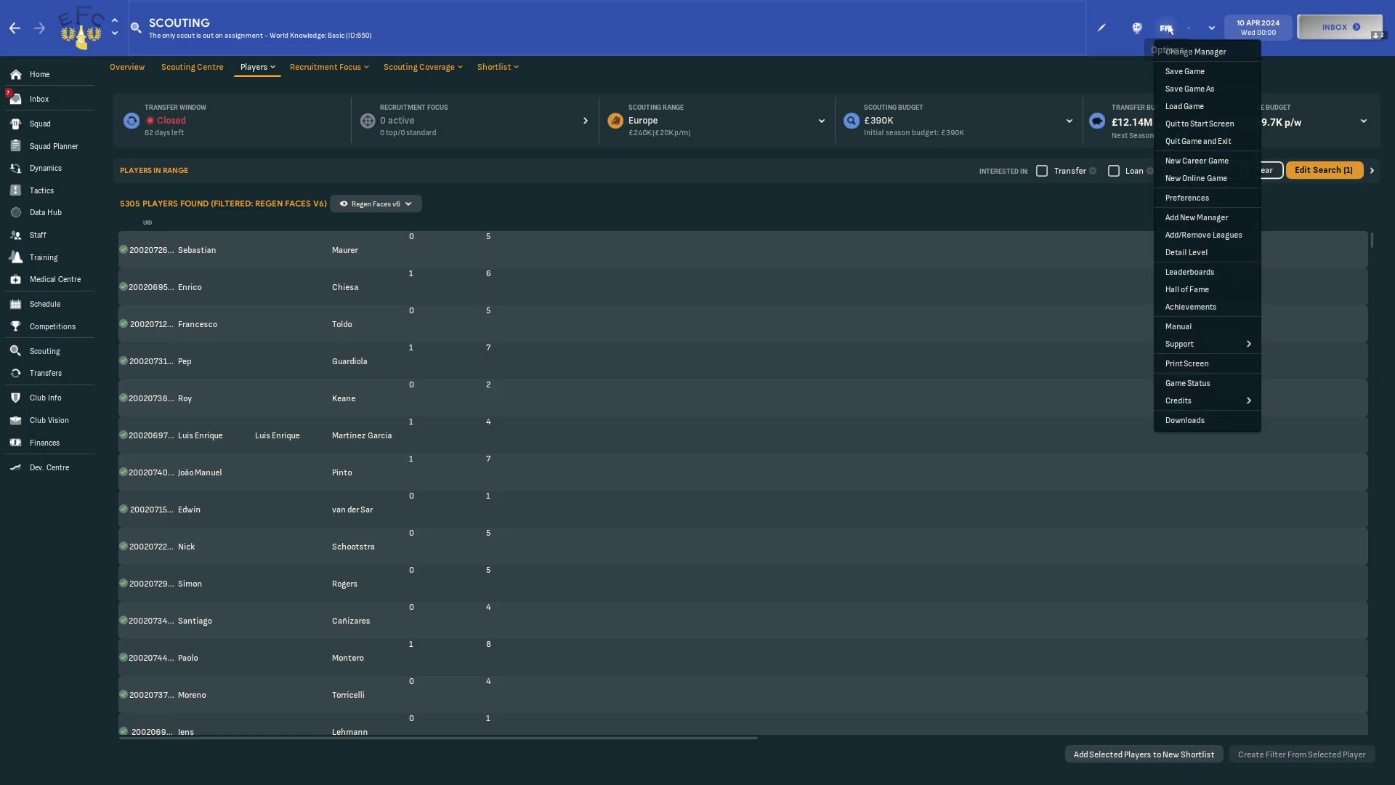
left_click(1188, 363)
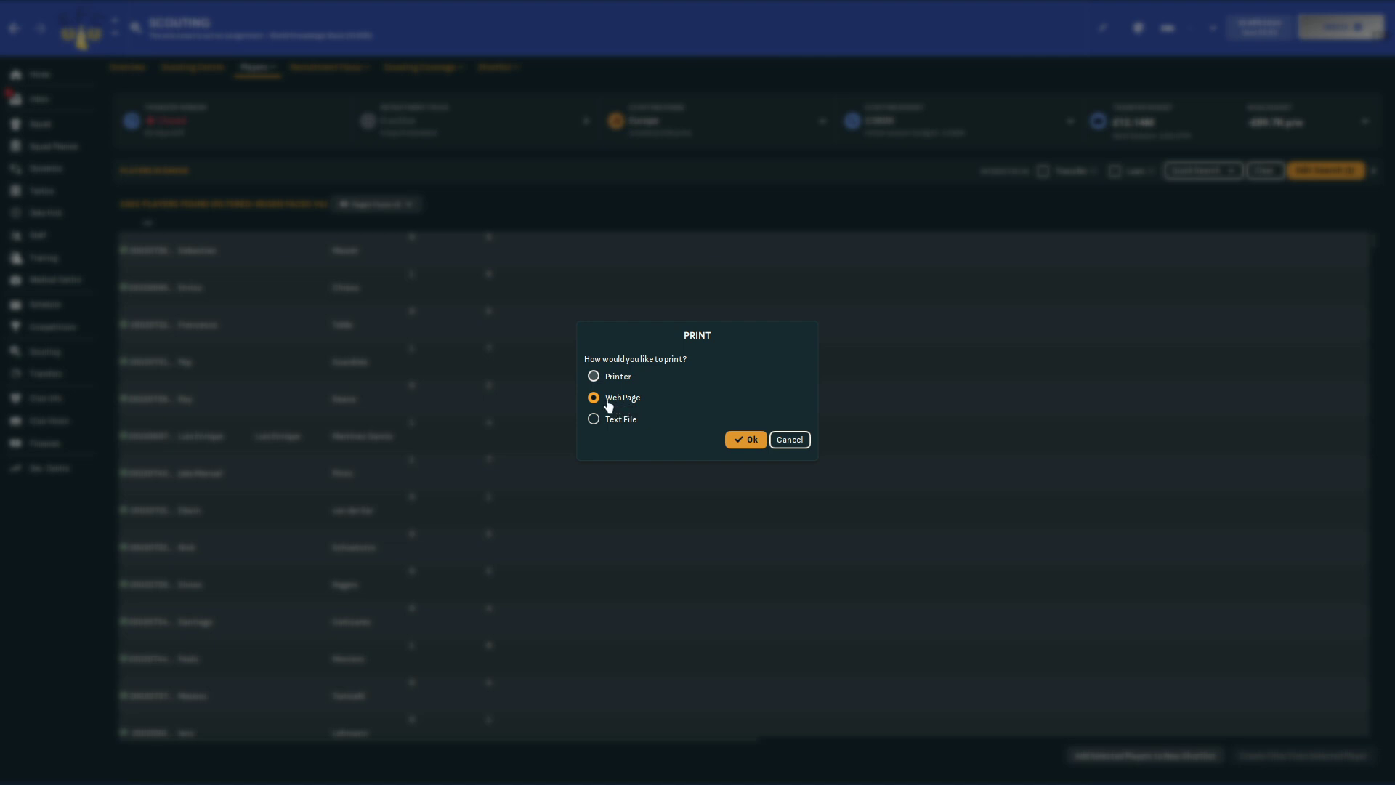
left_click(745, 440)
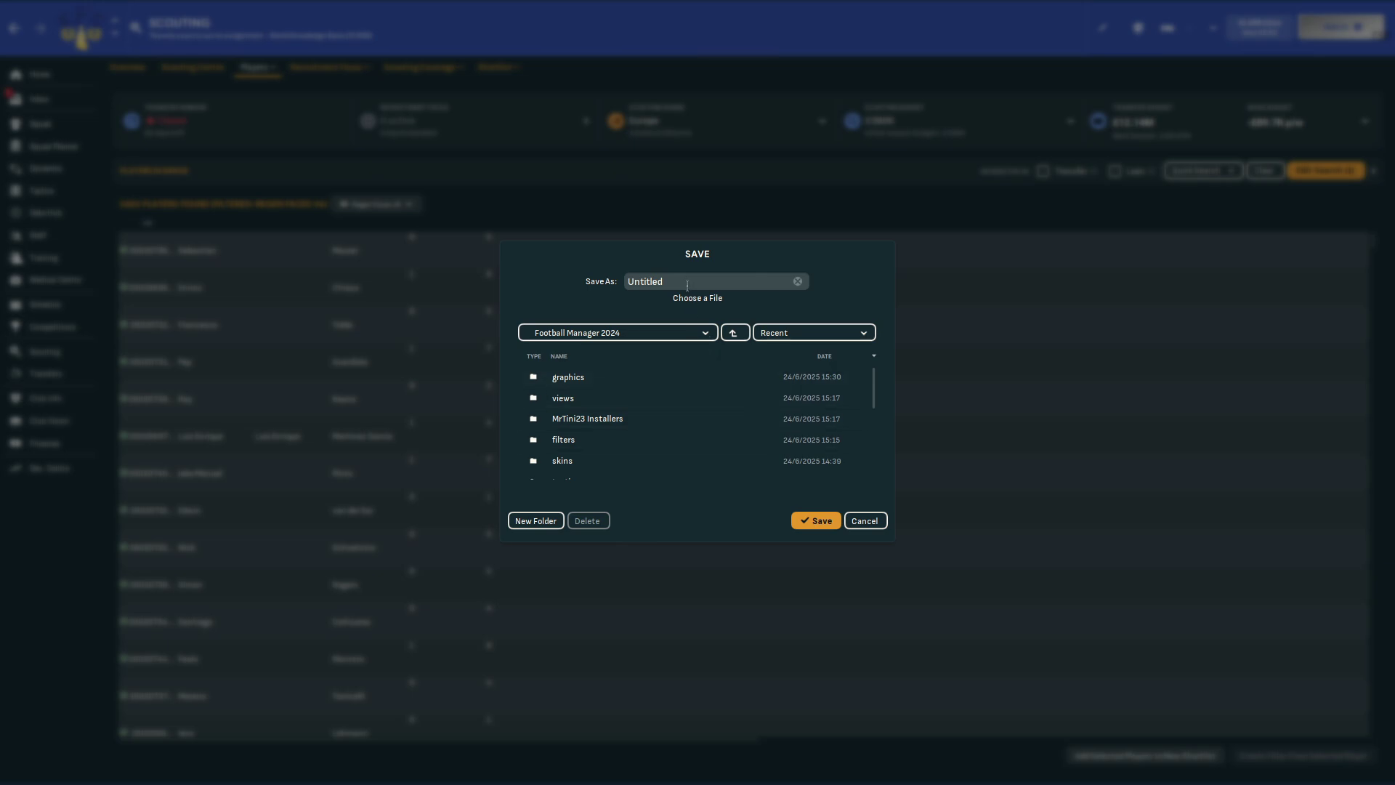
scroll(679, 399, "down", 5)
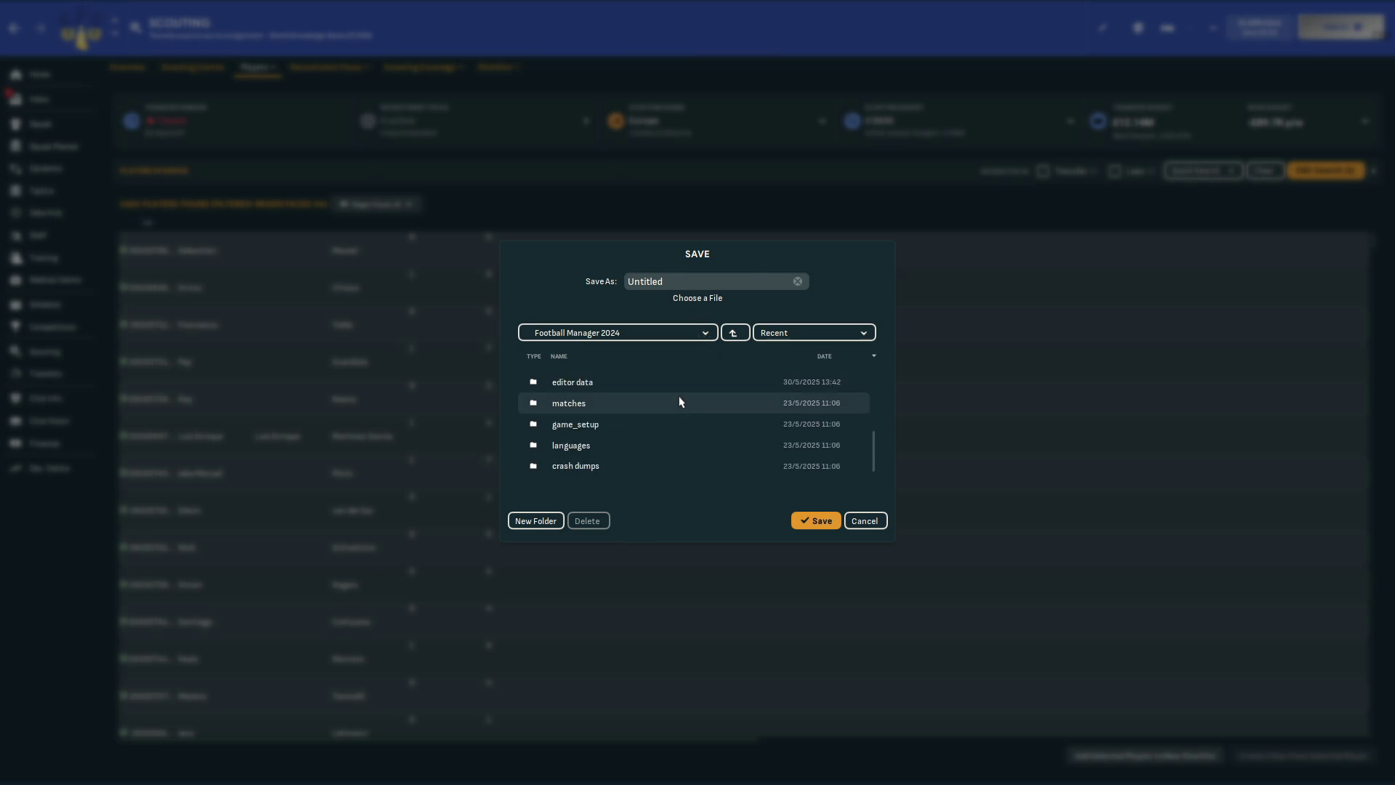
left_click(559, 474)
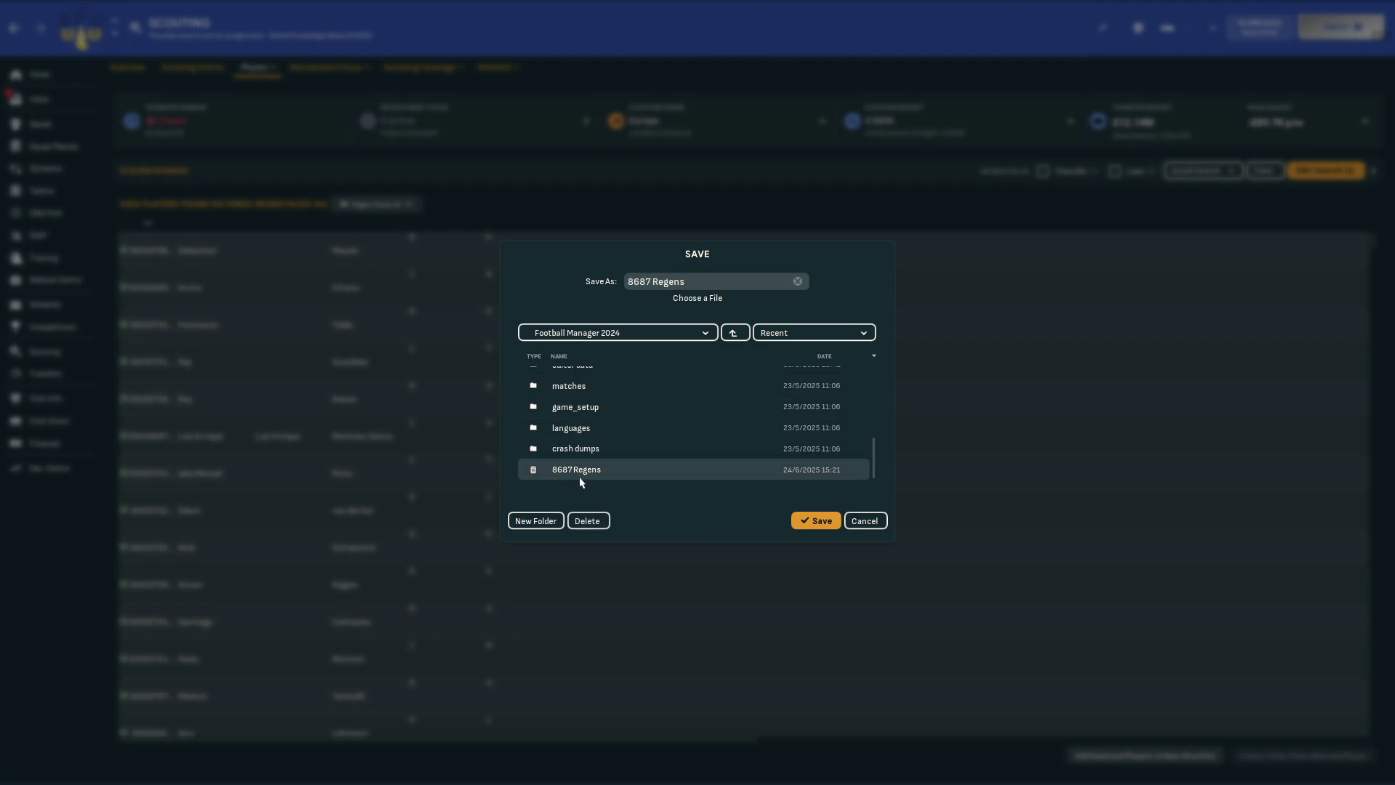
left_click(821, 524)
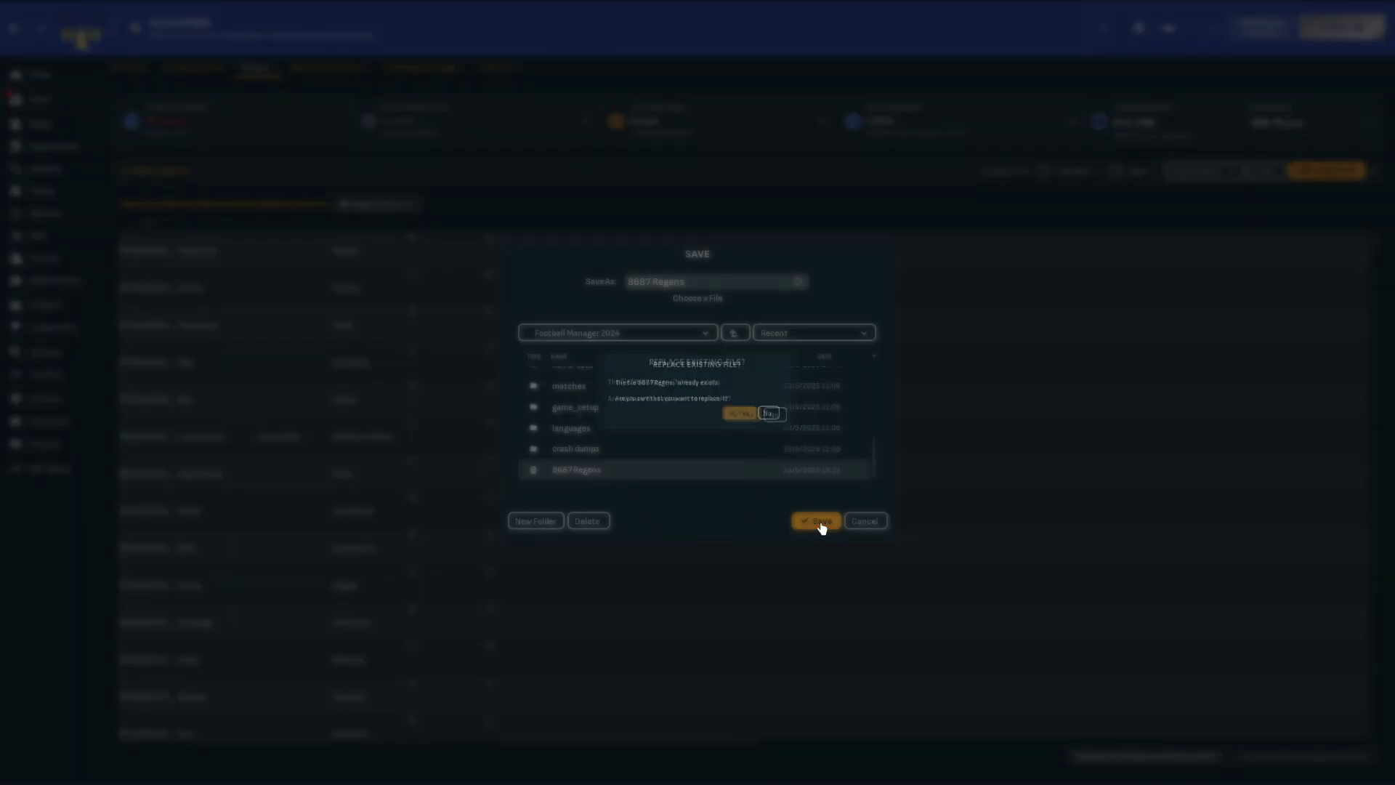
left_click(747, 426)
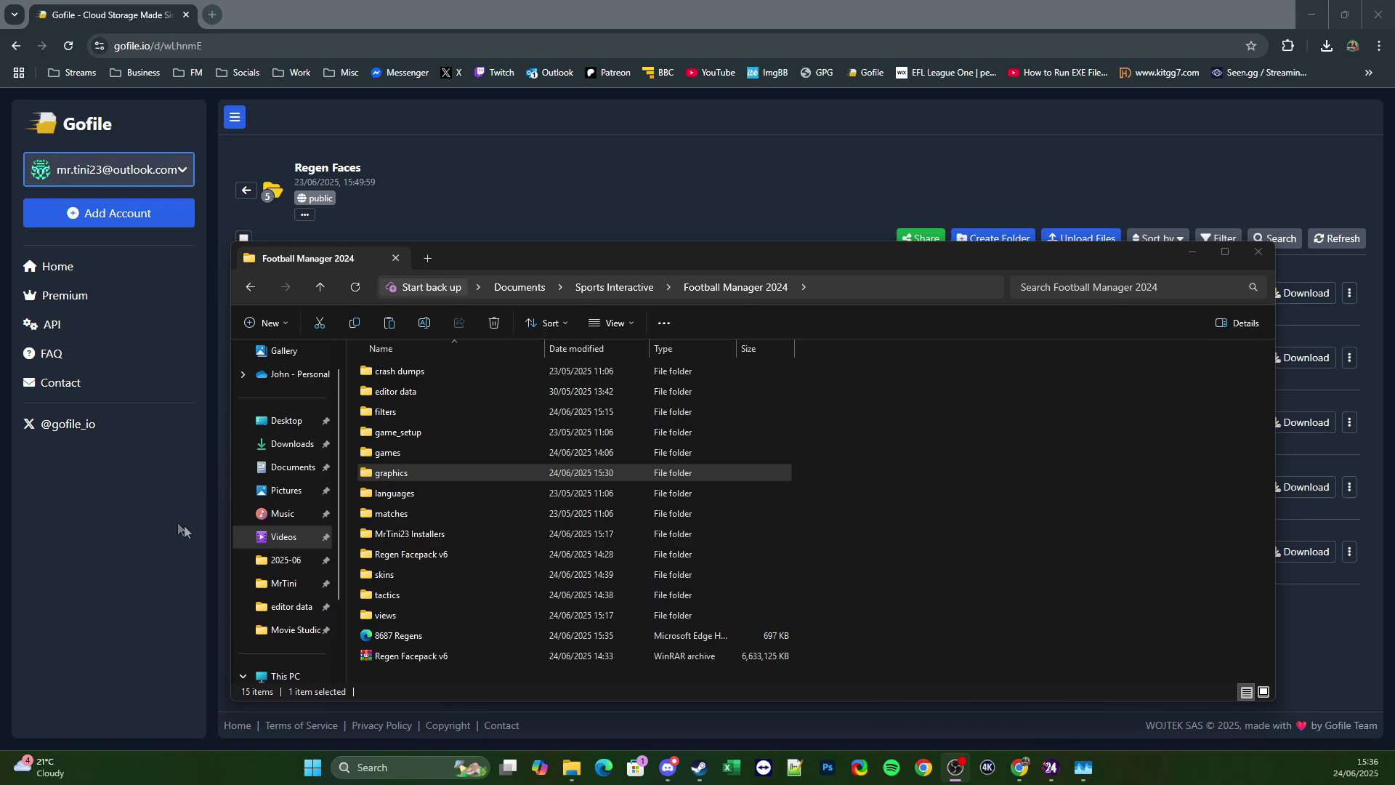
Launch MrTini23 Regen Faces Renamer from the MrTini23 Installers folder.
double_click(412, 537)
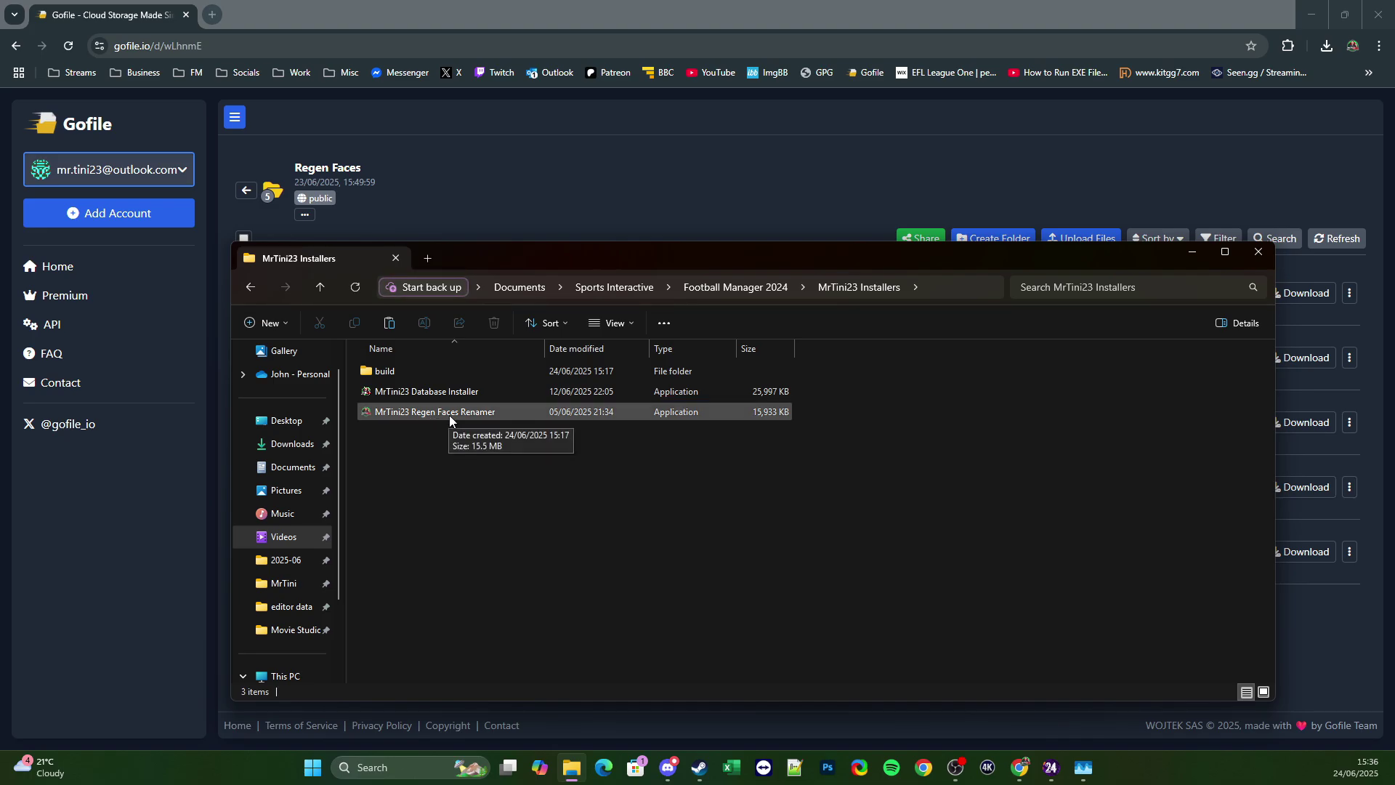
left_click(474, 413)
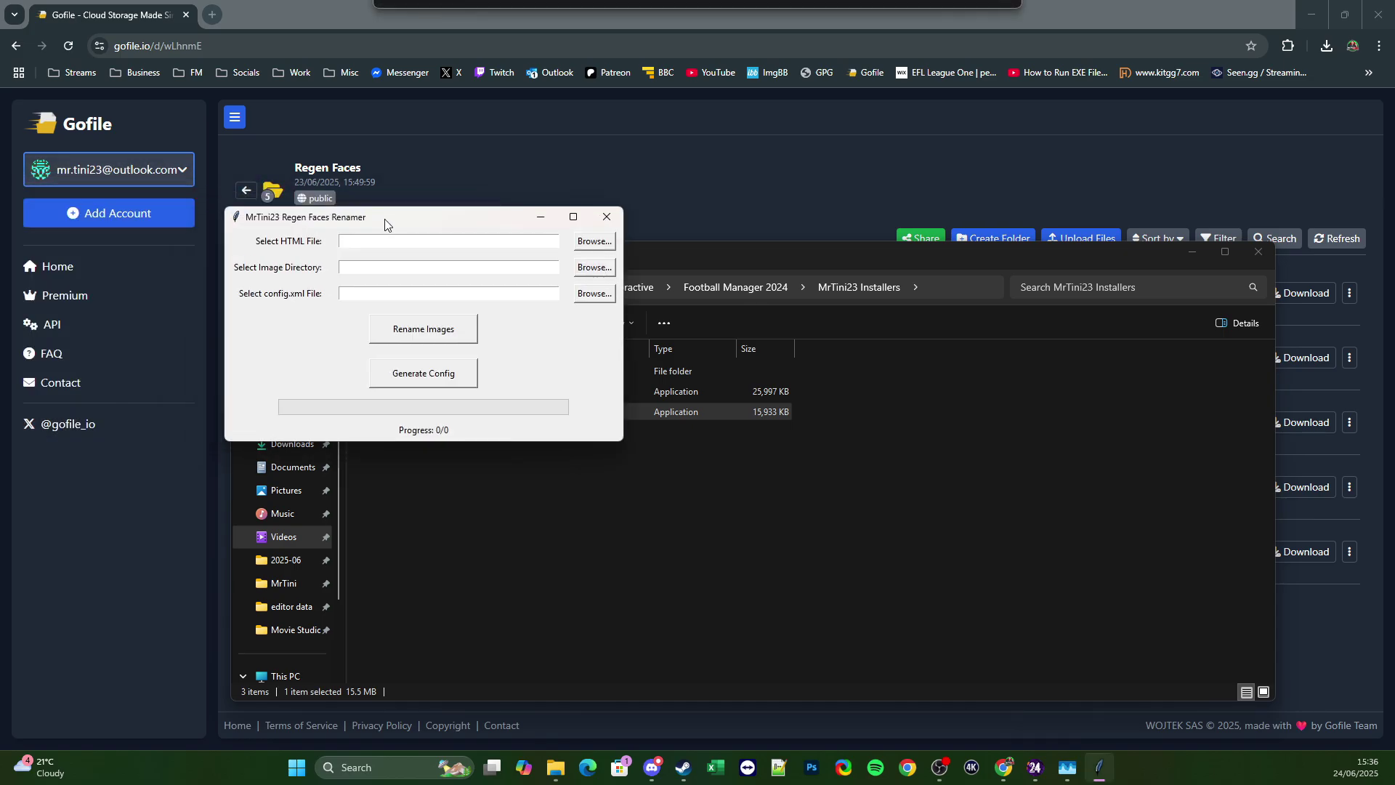
Choose '8687 Regens' from the Football Manager 2024 folder as the renamer's HTML file.
left_click_drag(368, 212, 565, 286)
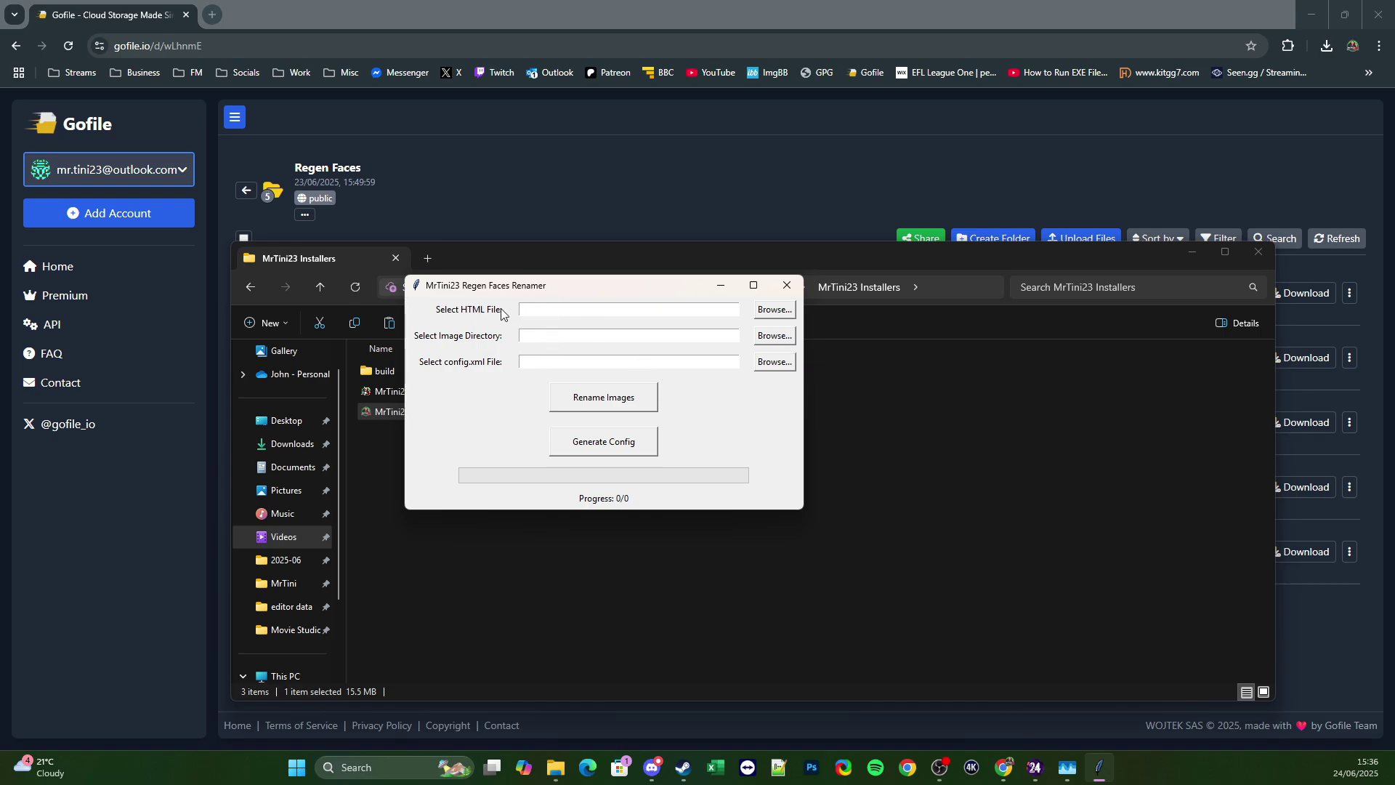
left_click(775, 311)
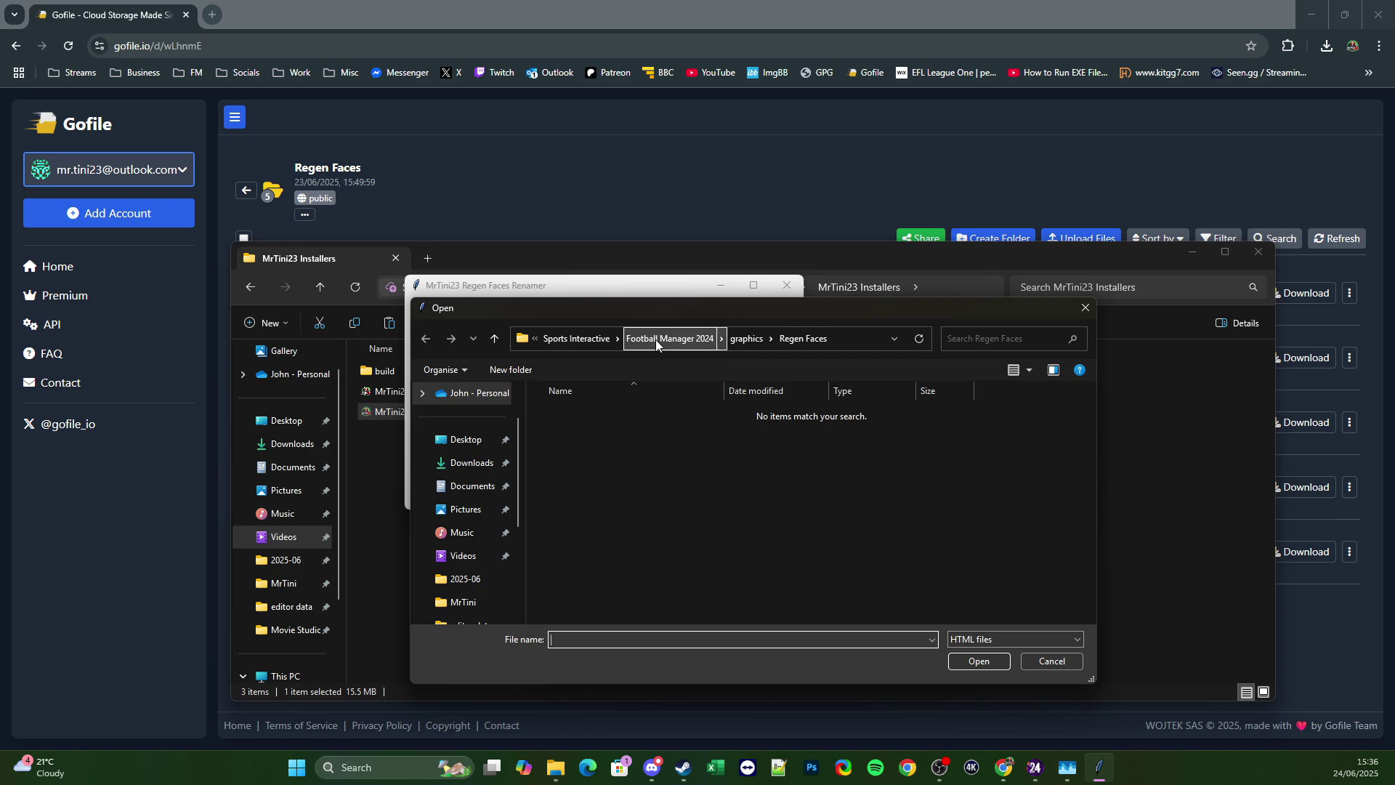
left_click(678, 342)
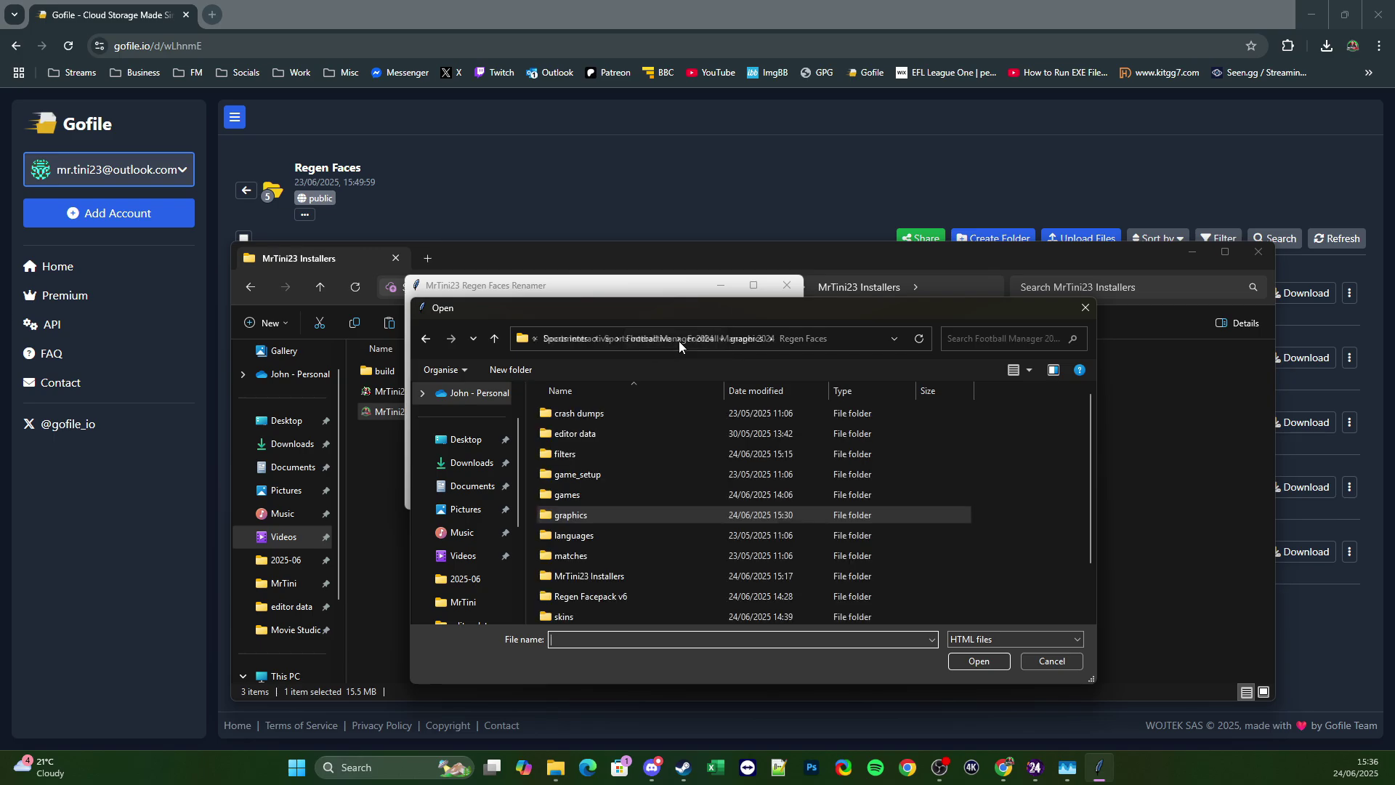
scroll(660, 427, "down", 2)
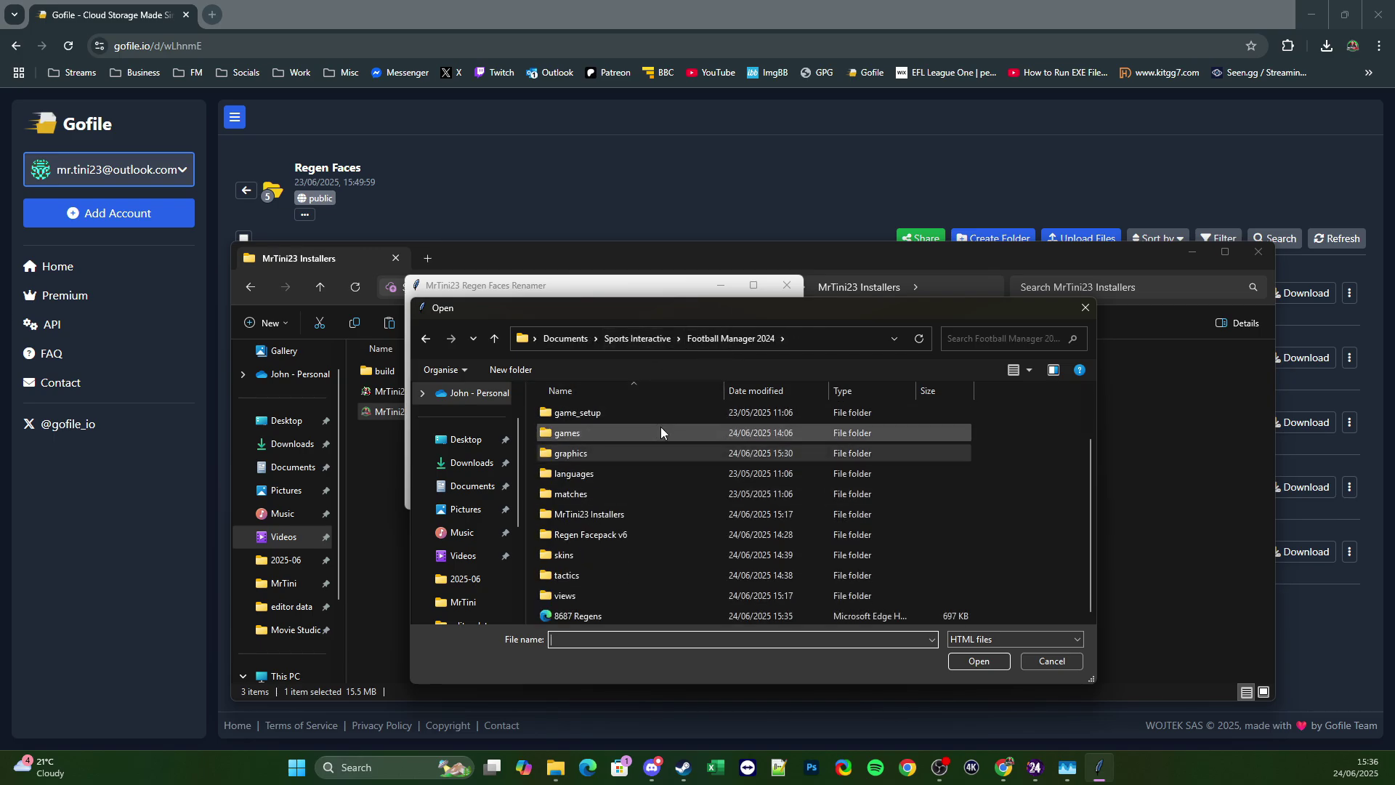
double_click(575, 616)
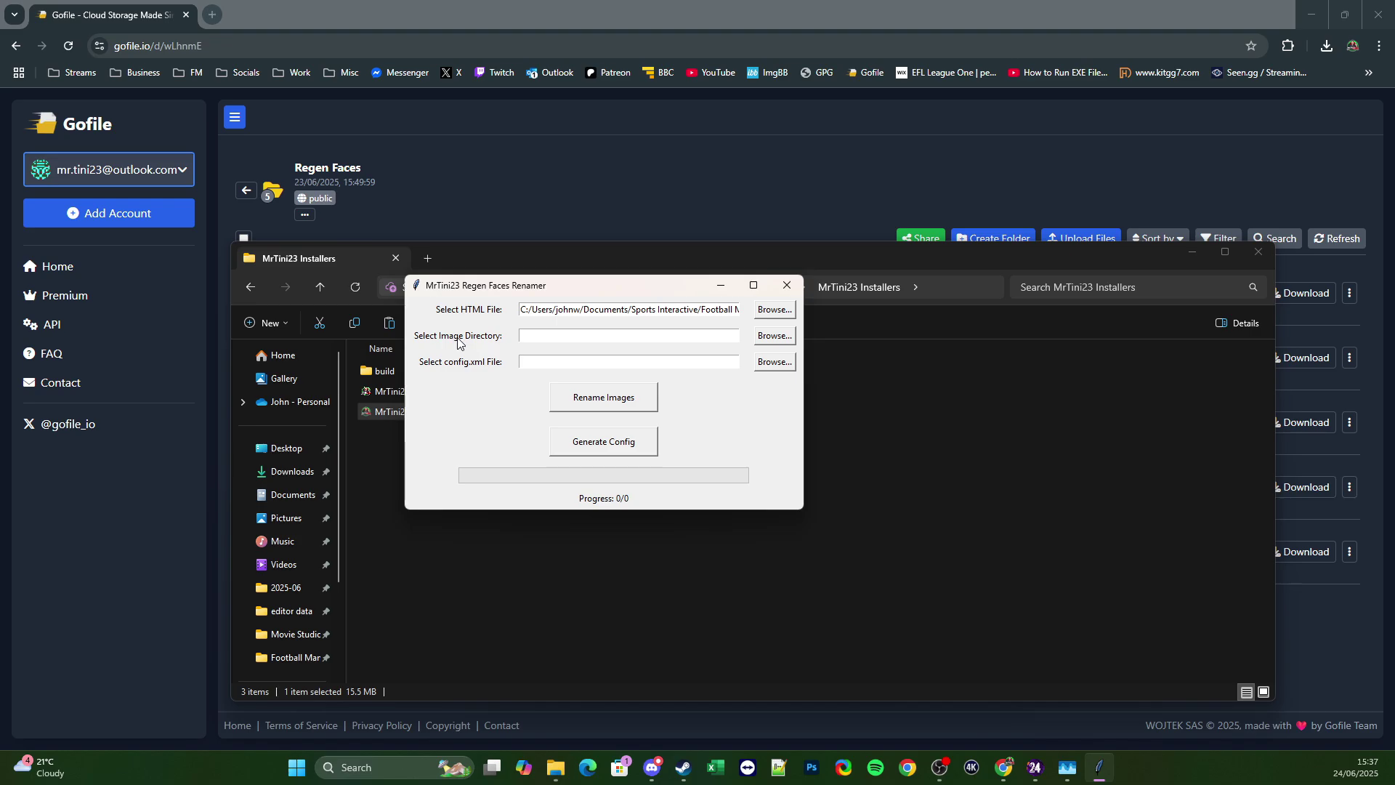
Set the renamer's image directory to graphics\Regen Faces.
left_click(768, 337)
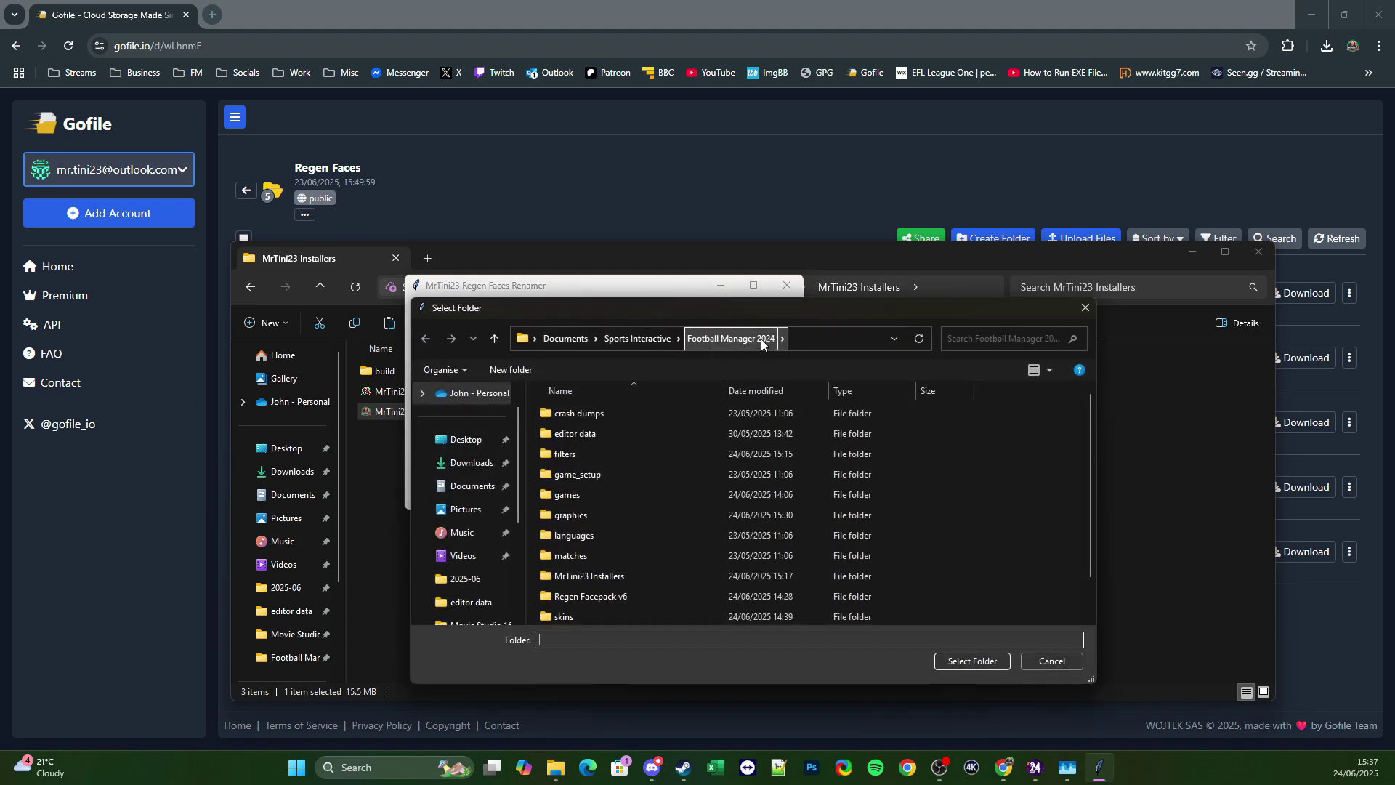
left_click(569, 516)
double_click(569, 517)
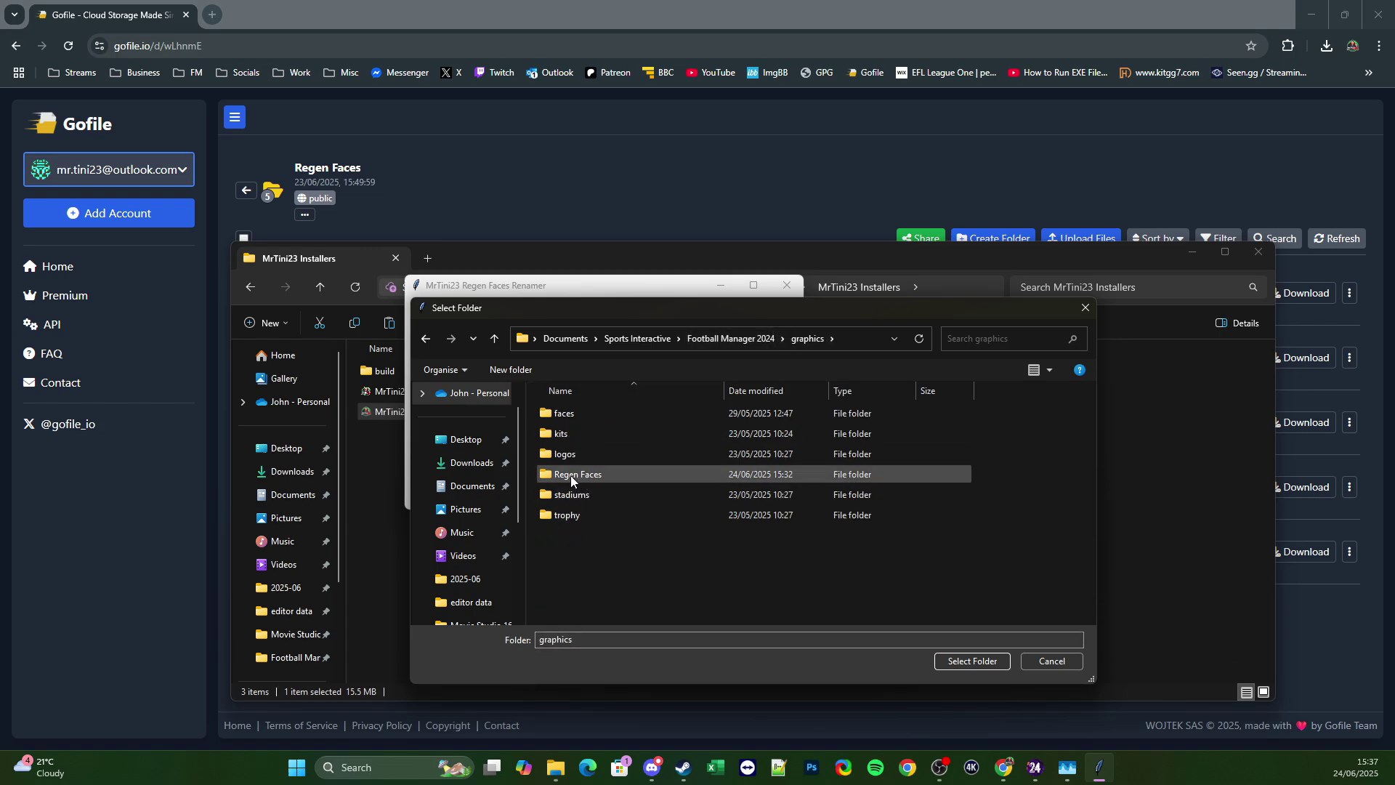
double_click(571, 477)
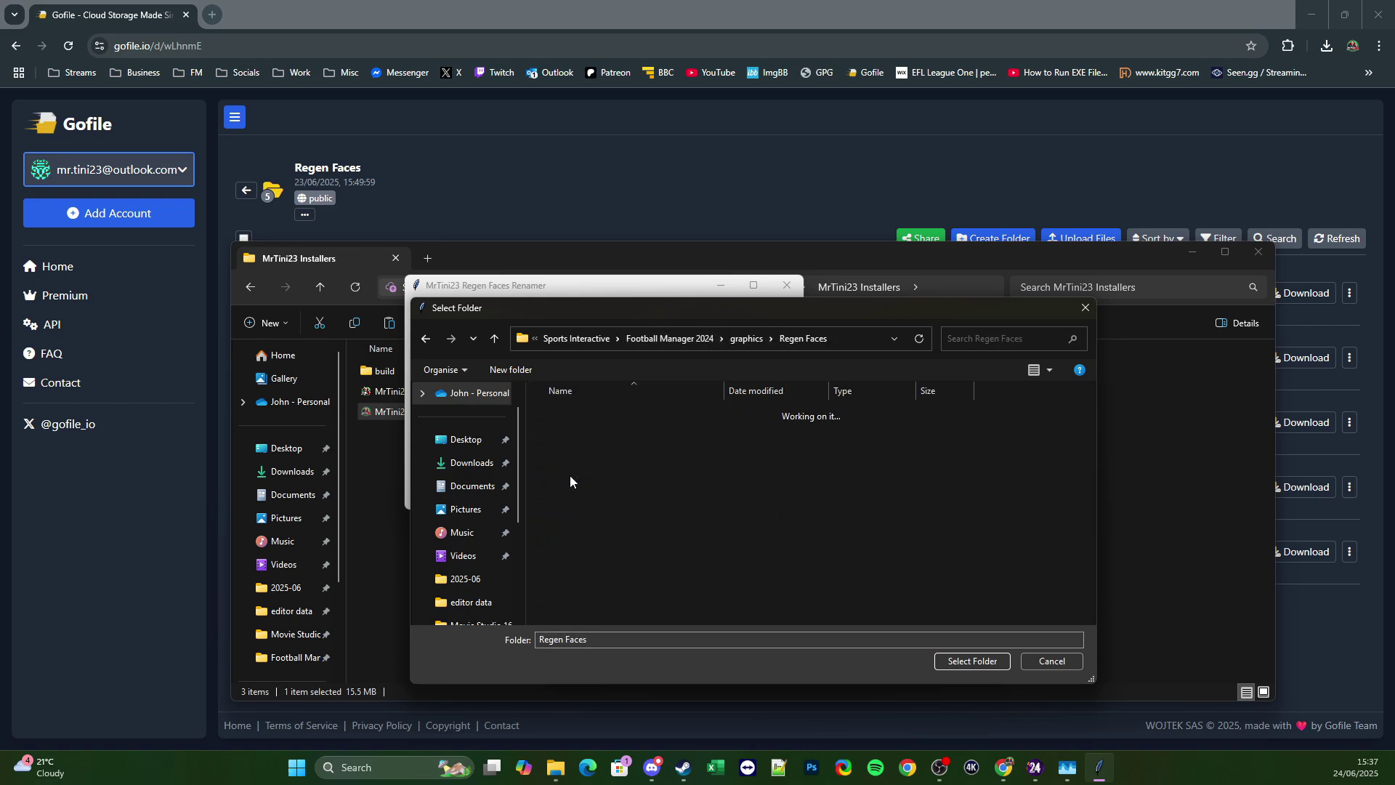
left_click(966, 665)
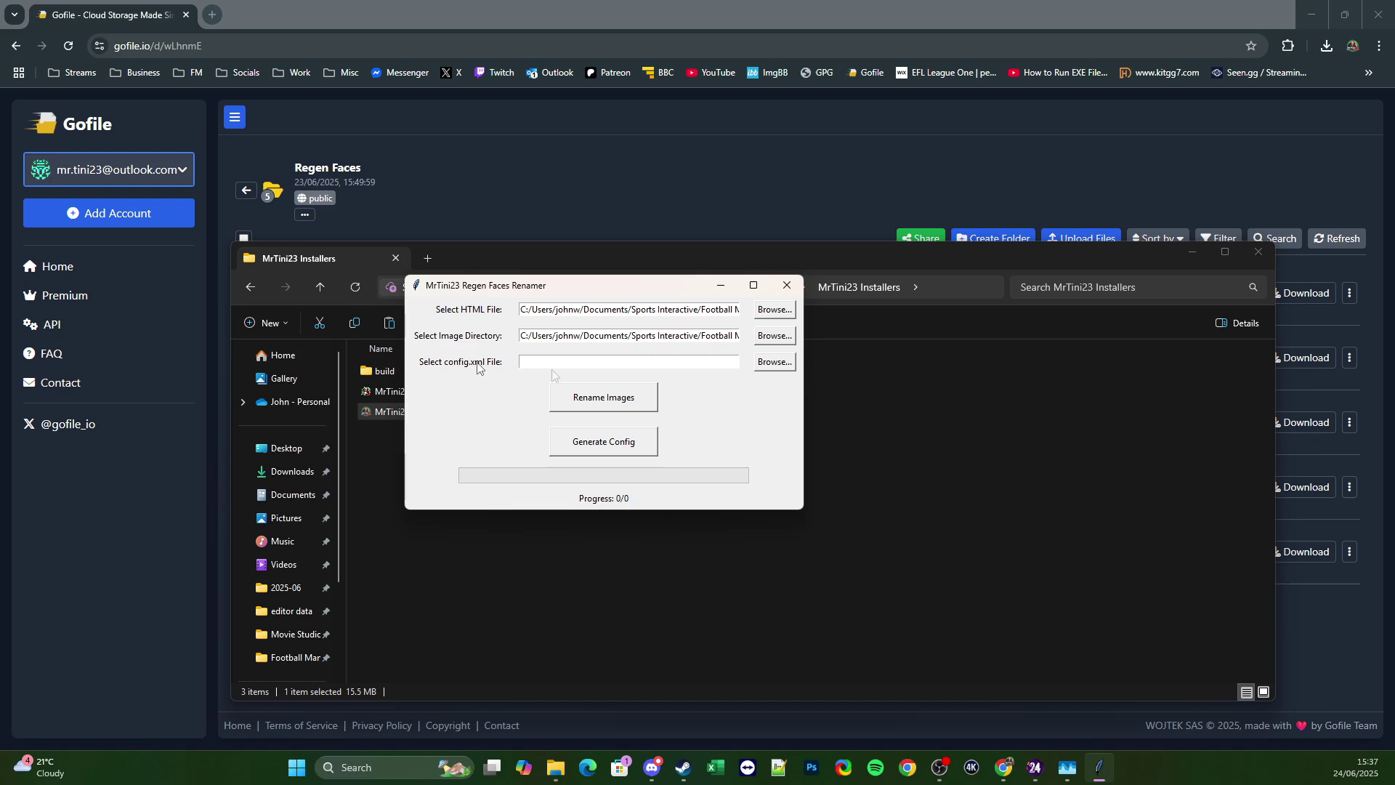
Select the config file in Regen Faces as config.xml and start renaming the images.
left_click(774, 362)
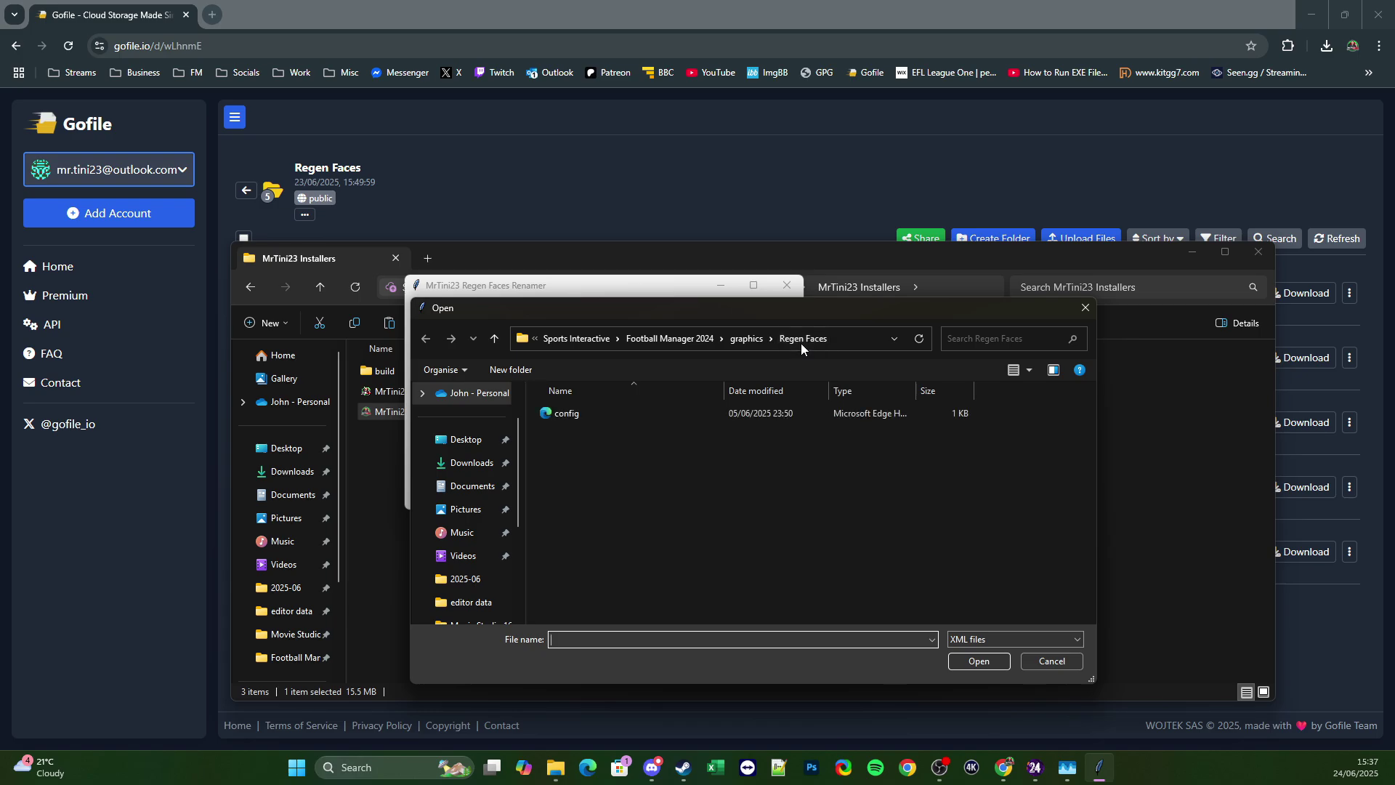
double_click(573, 415)
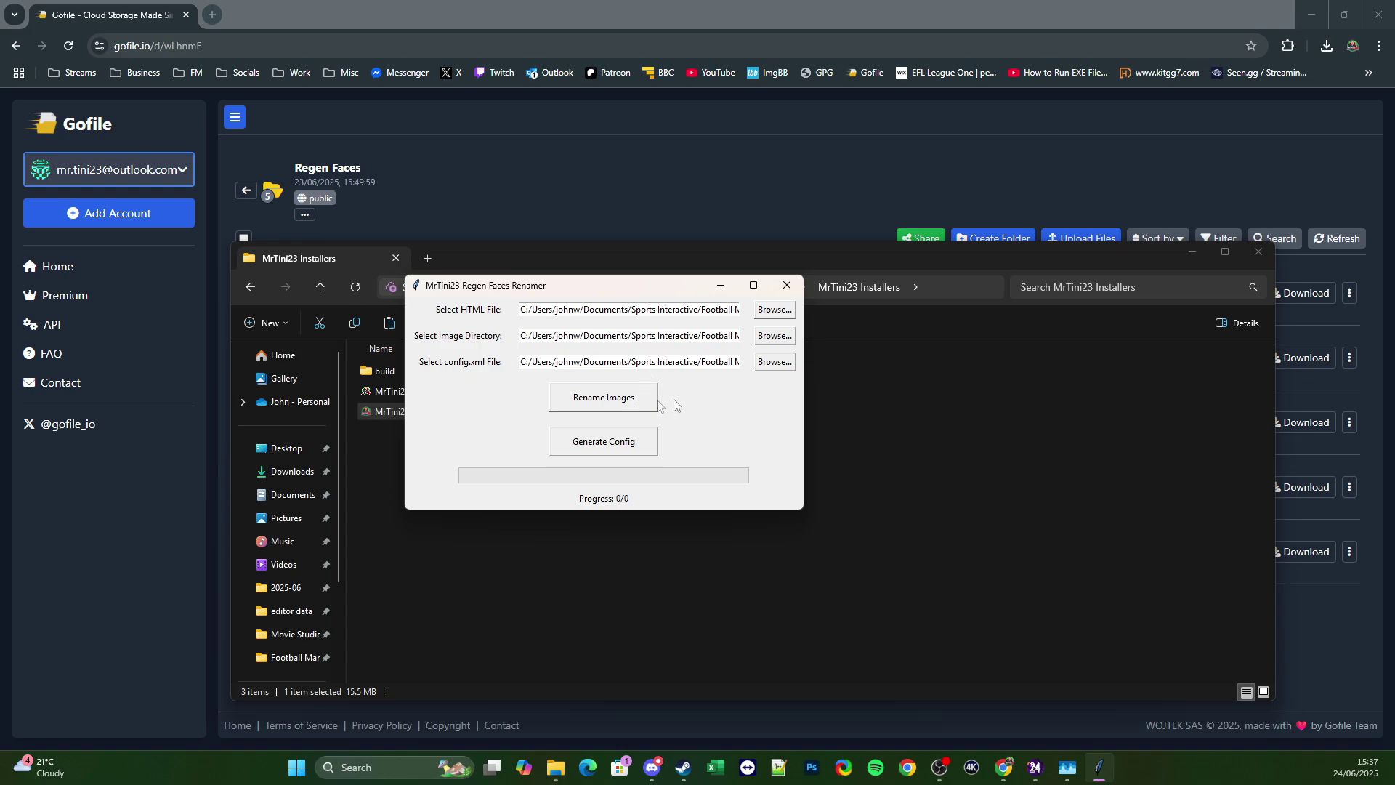
left_click(598, 404)
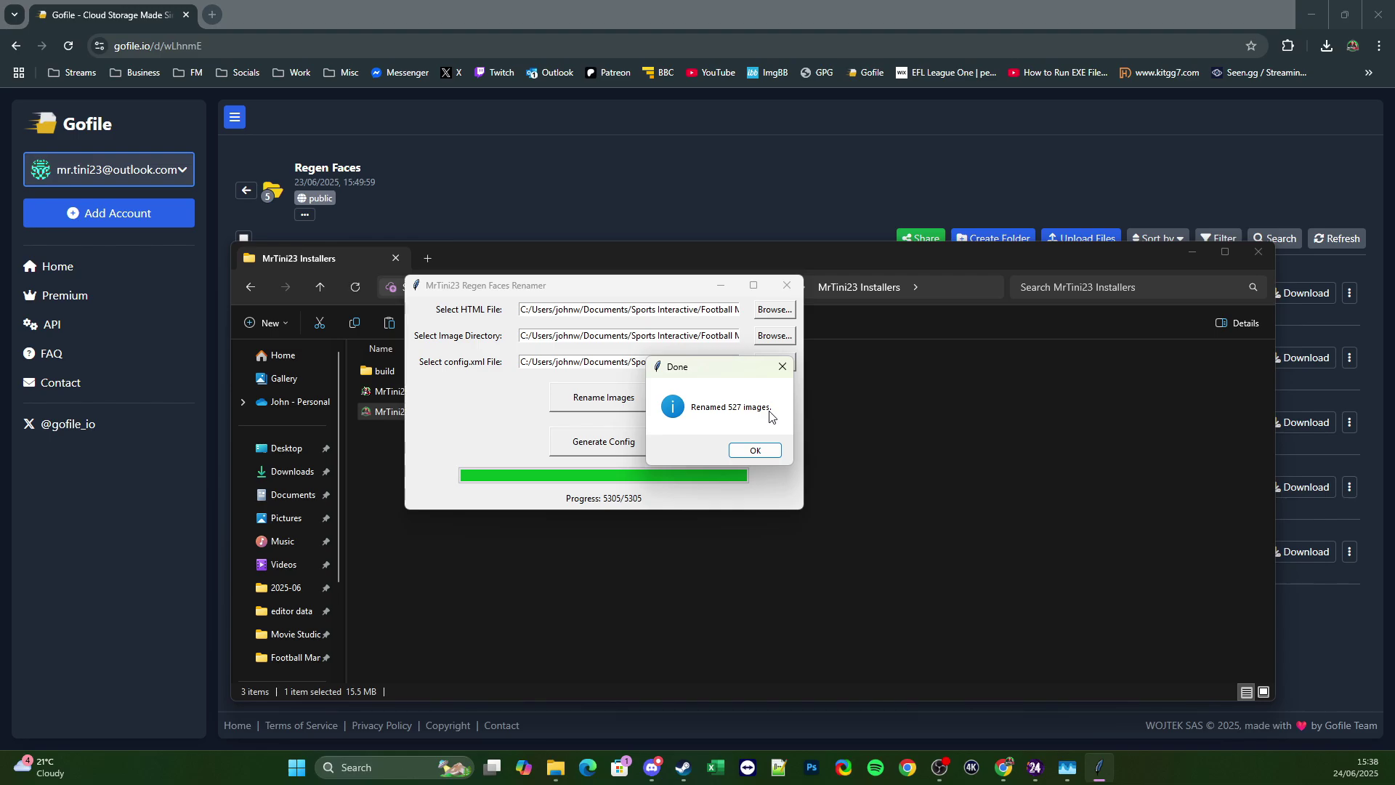
Acknowledge 527 images renamed and 527 config.xml records added, then close the renamer.
left_click(756, 452)
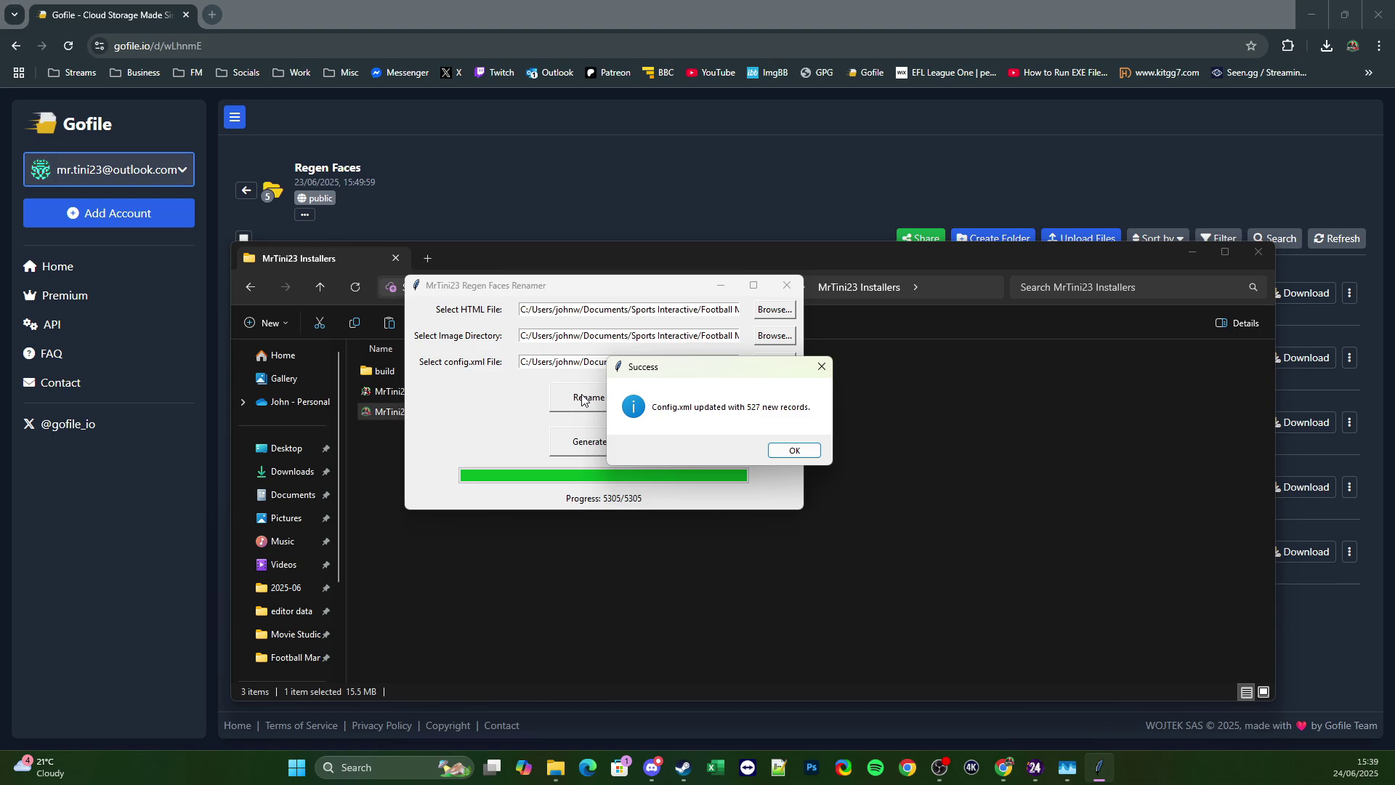
left_click(805, 454)
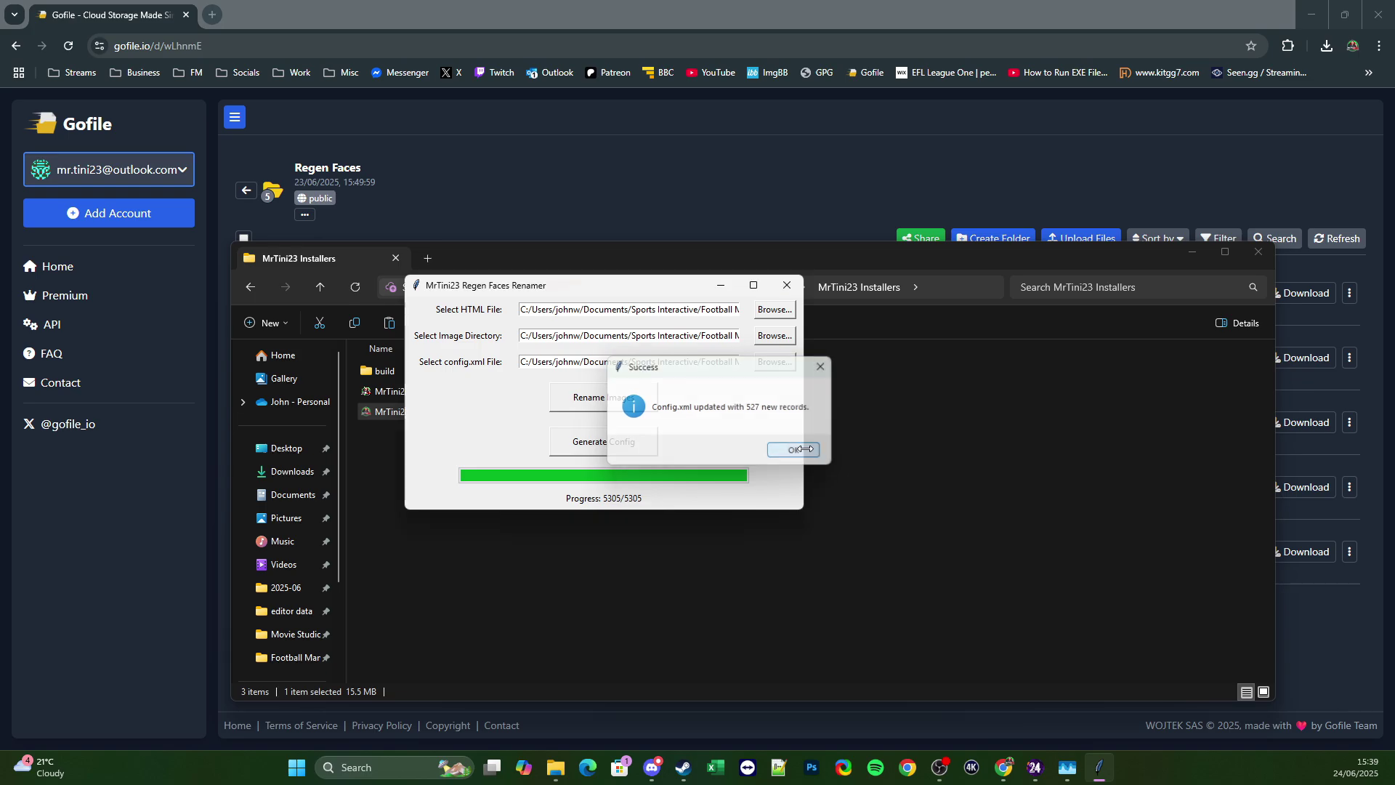
left_click(788, 287)
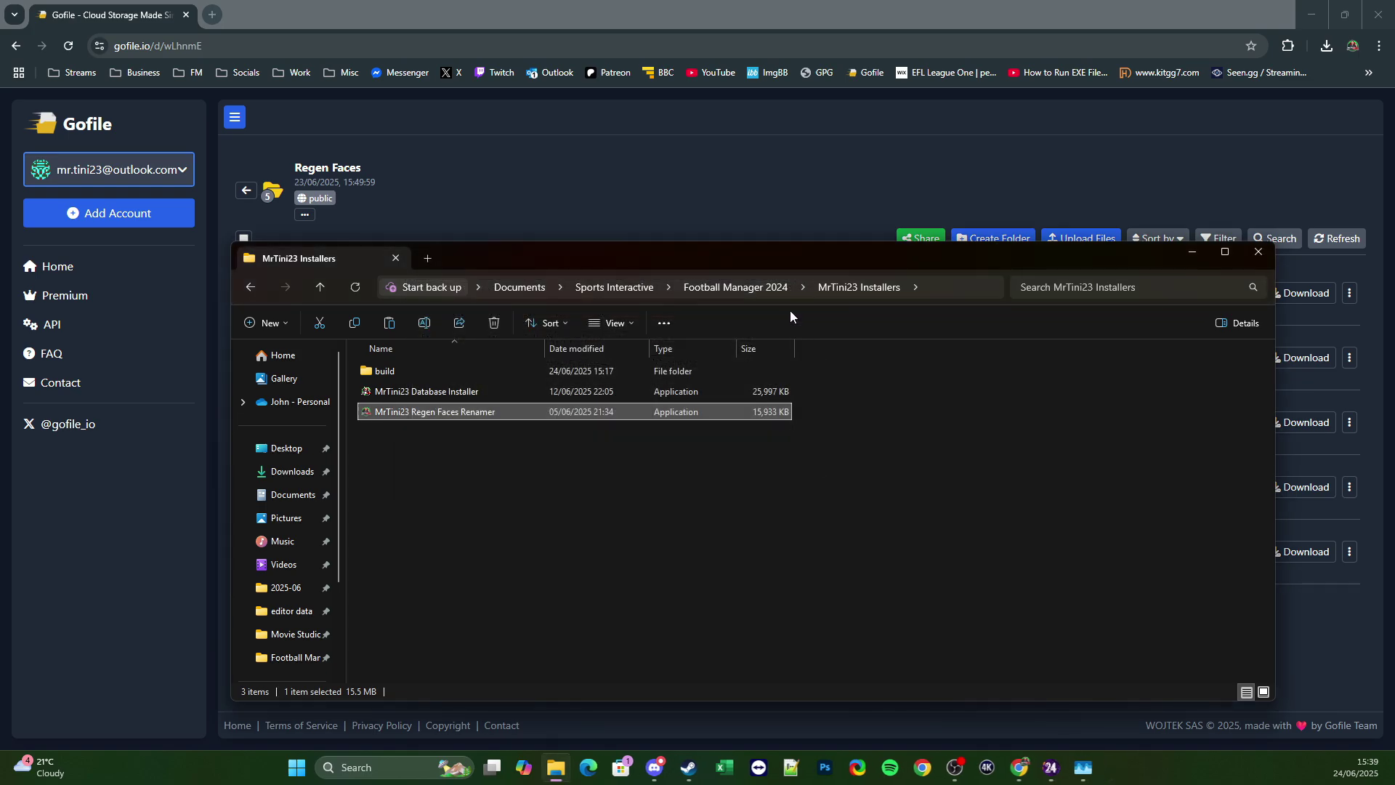
Browse to Football Manager 2024\graphics\Regen Faces and bring up the config file's context menu.
left_click(743, 286)
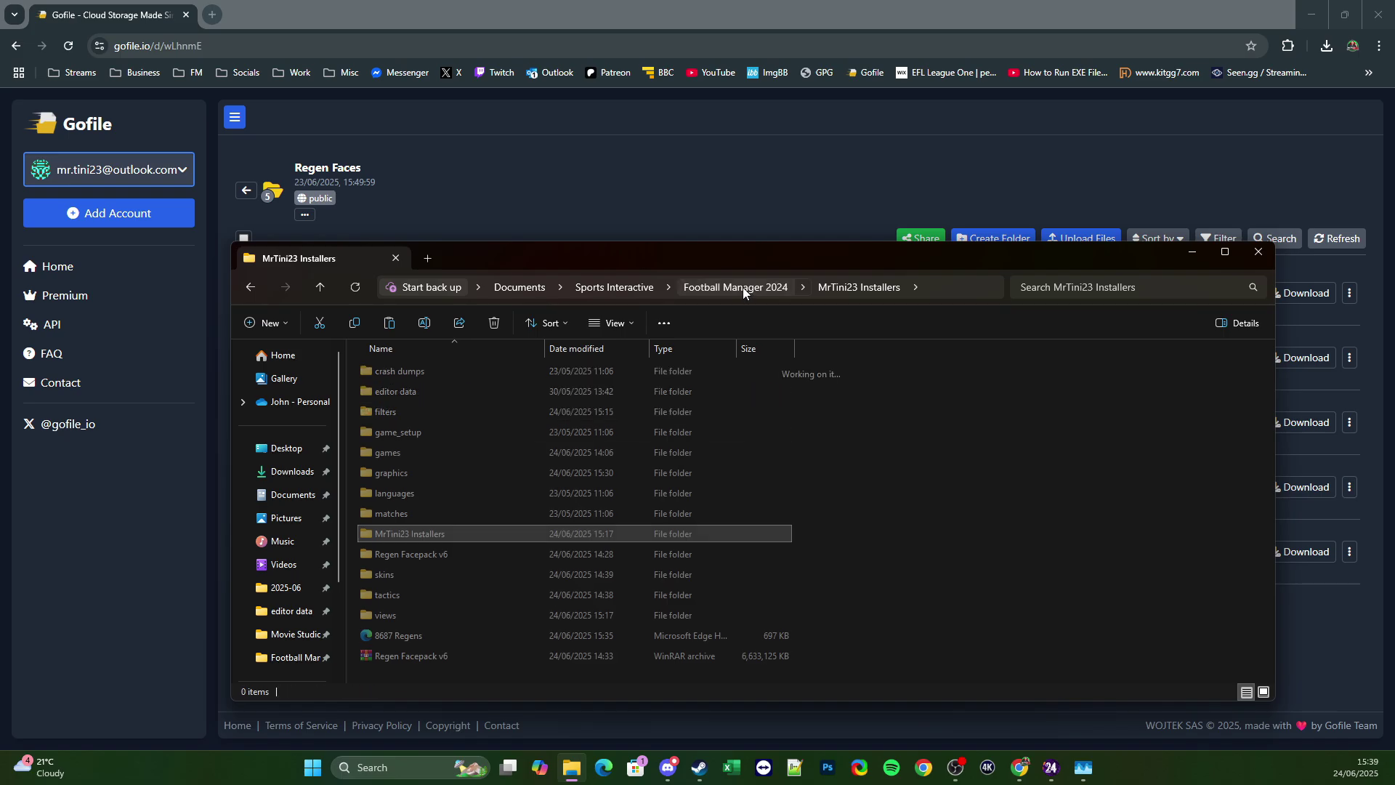
double_click(392, 474)
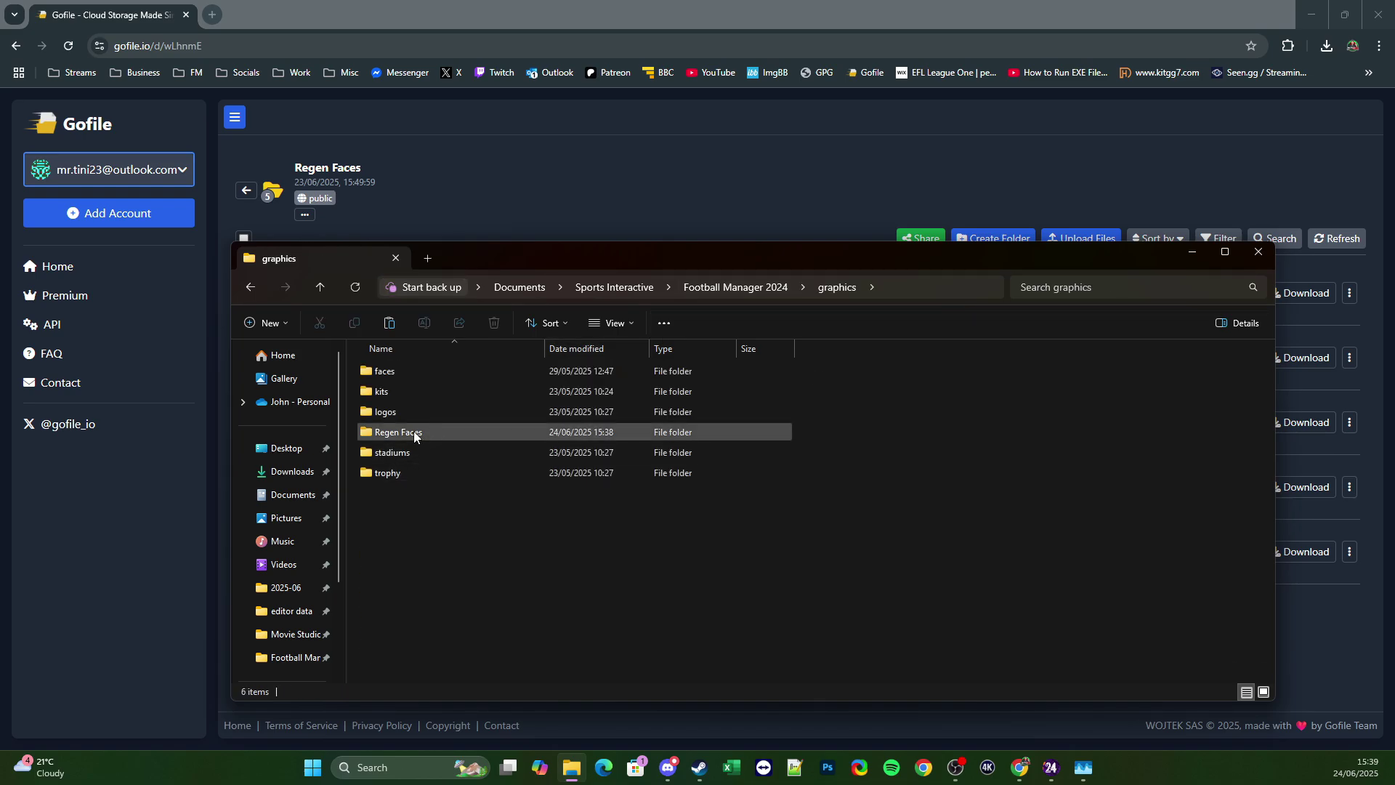
double_click(414, 432)
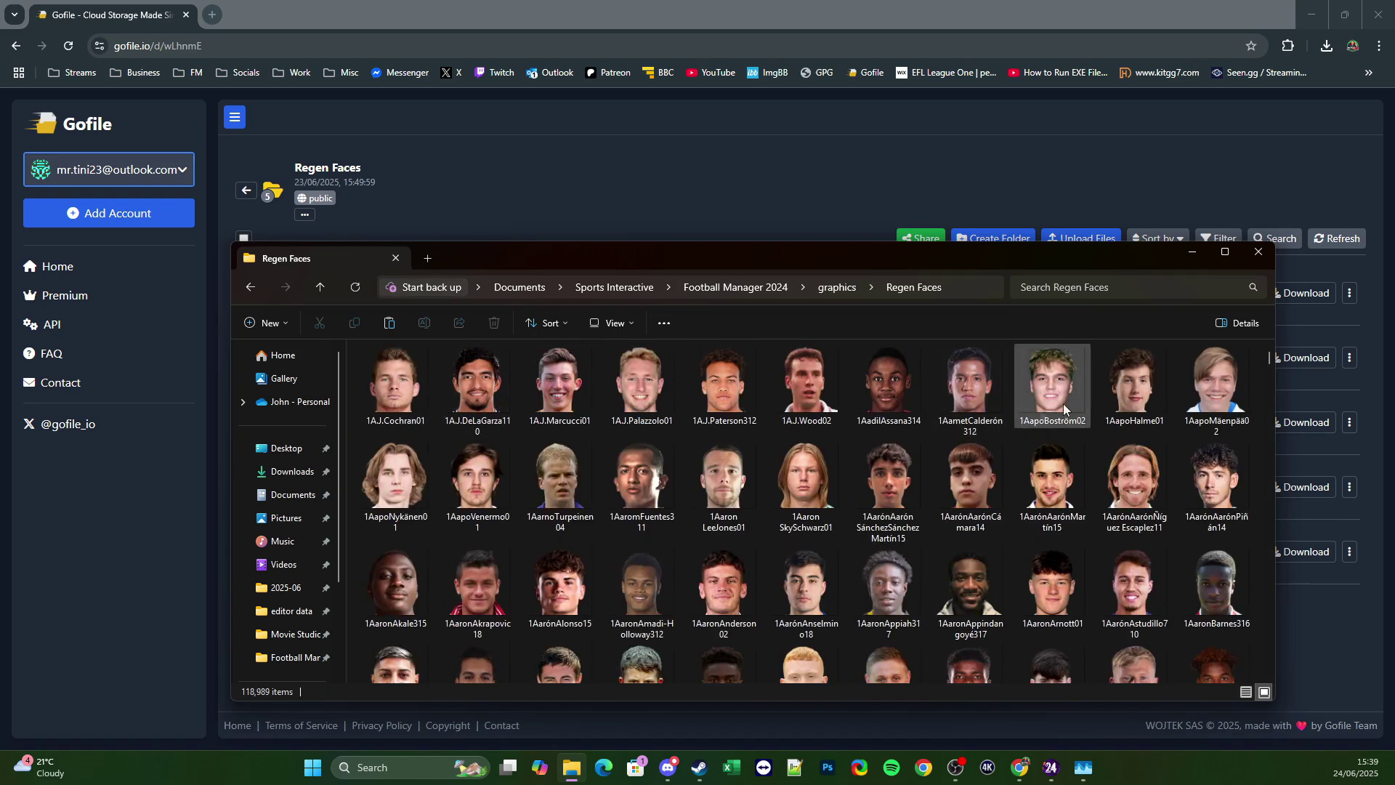
left_click_drag(1270, 358, 1281, 674)
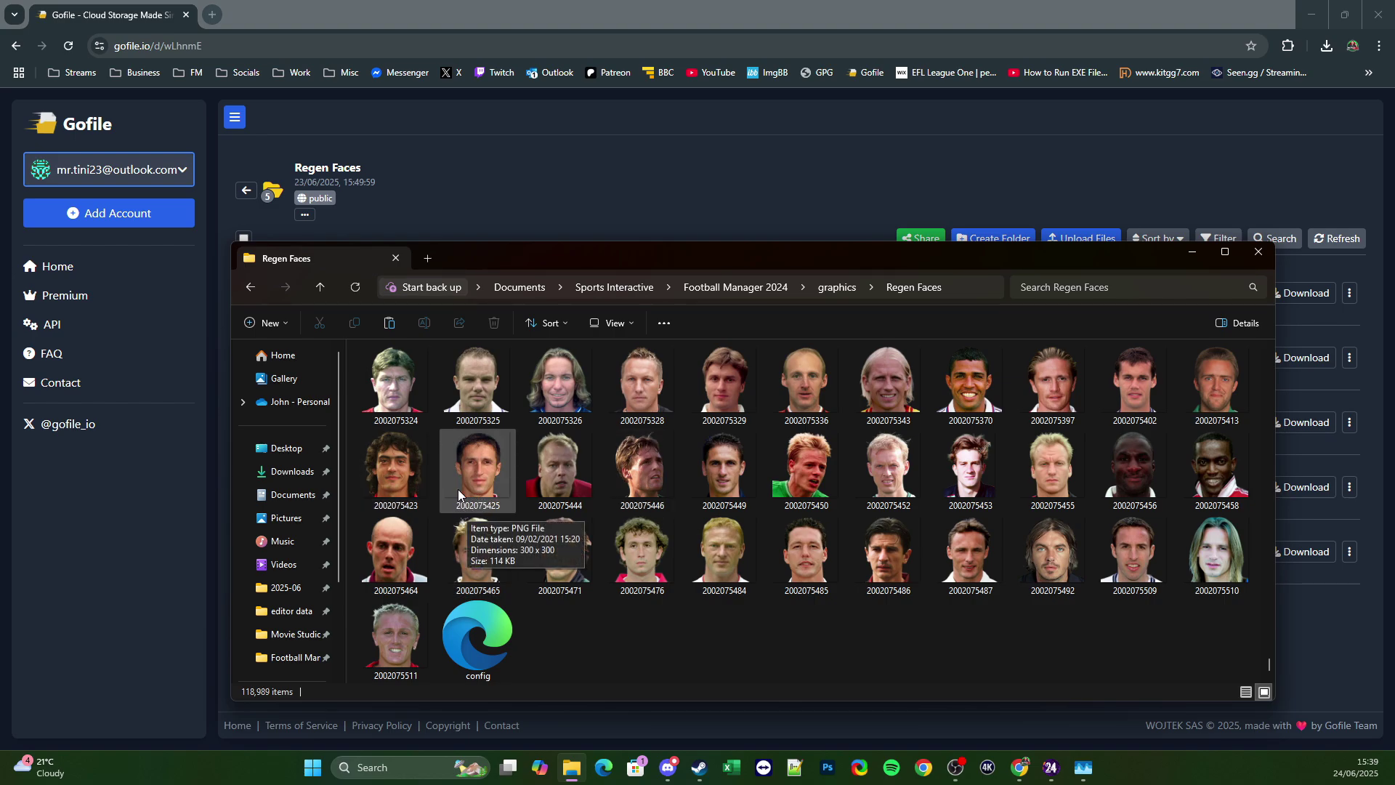
right_click(467, 649)
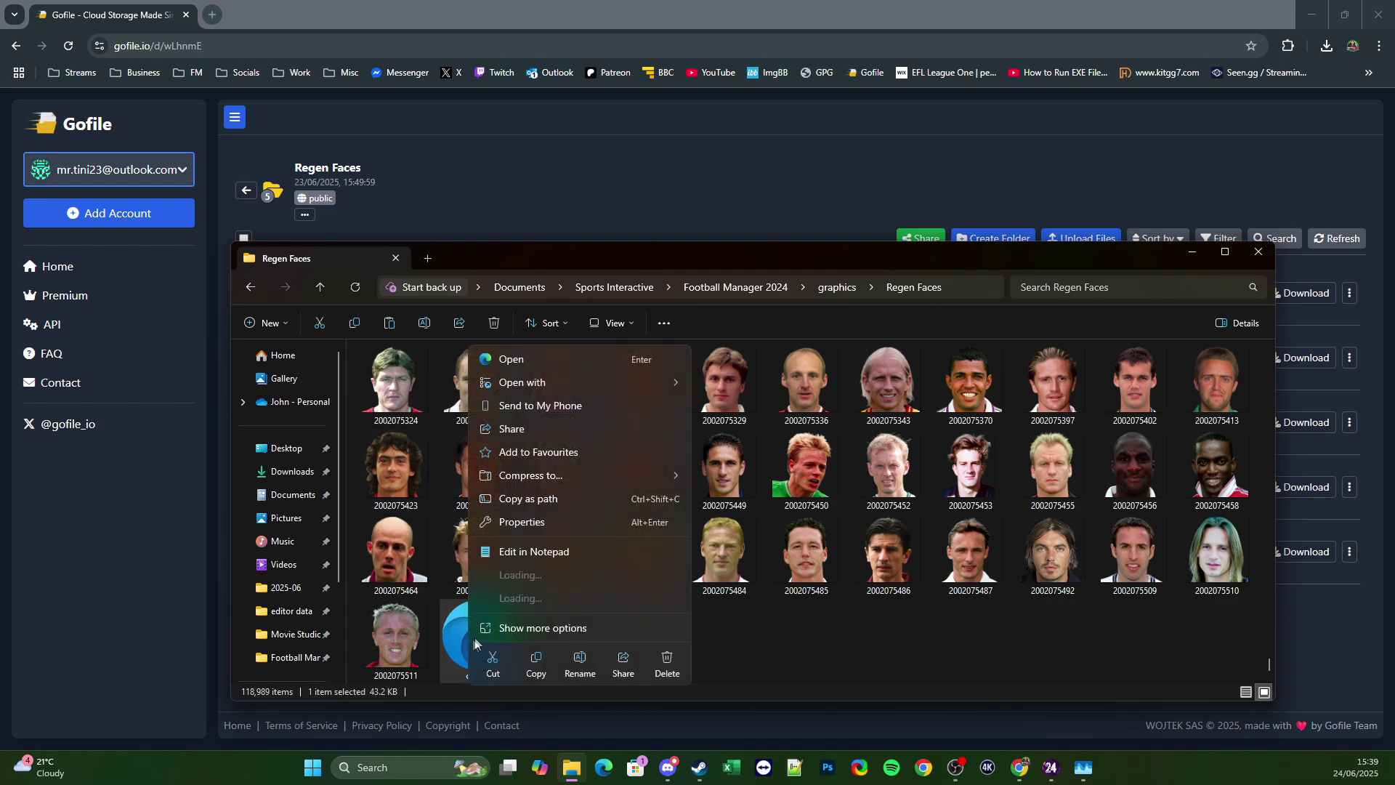
left_click(554, 556)
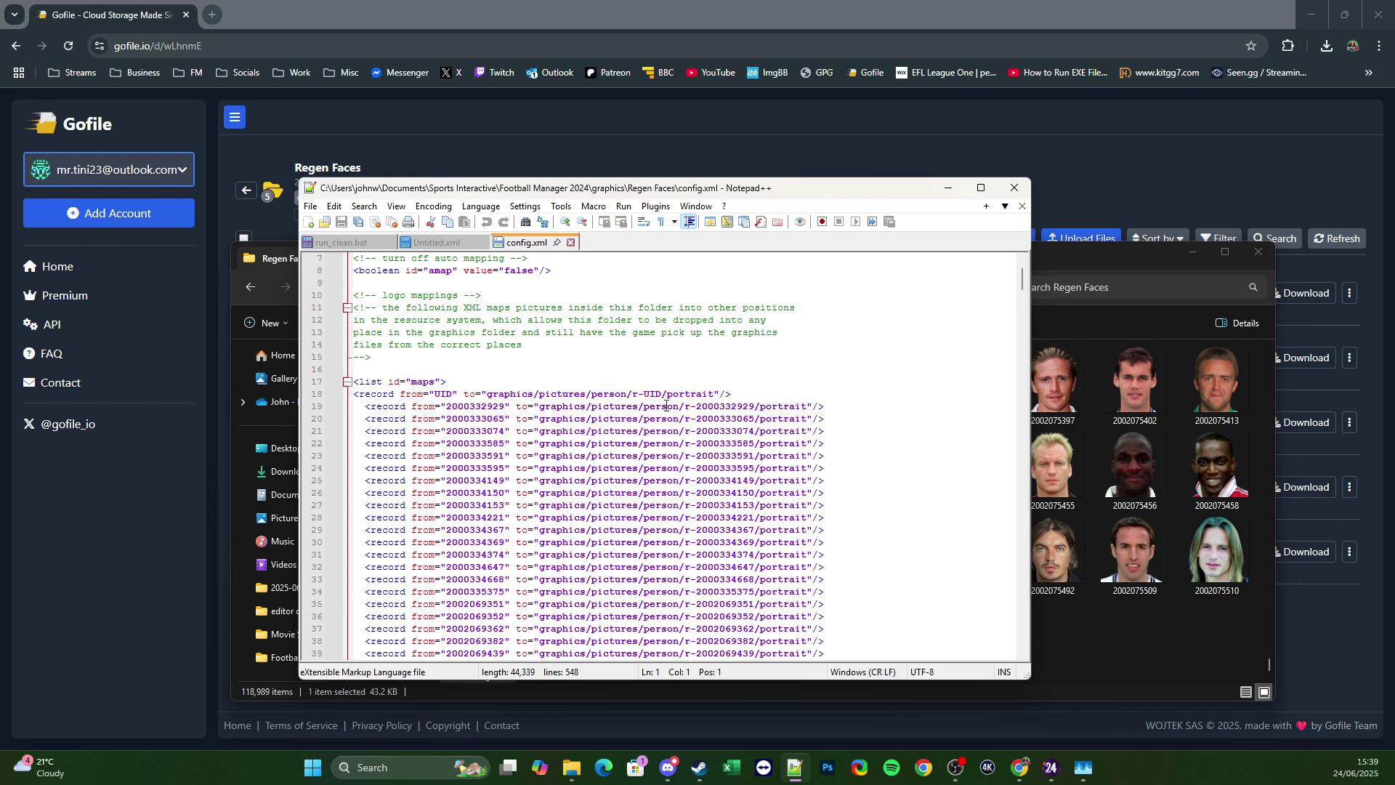
left_click(1014, 188)
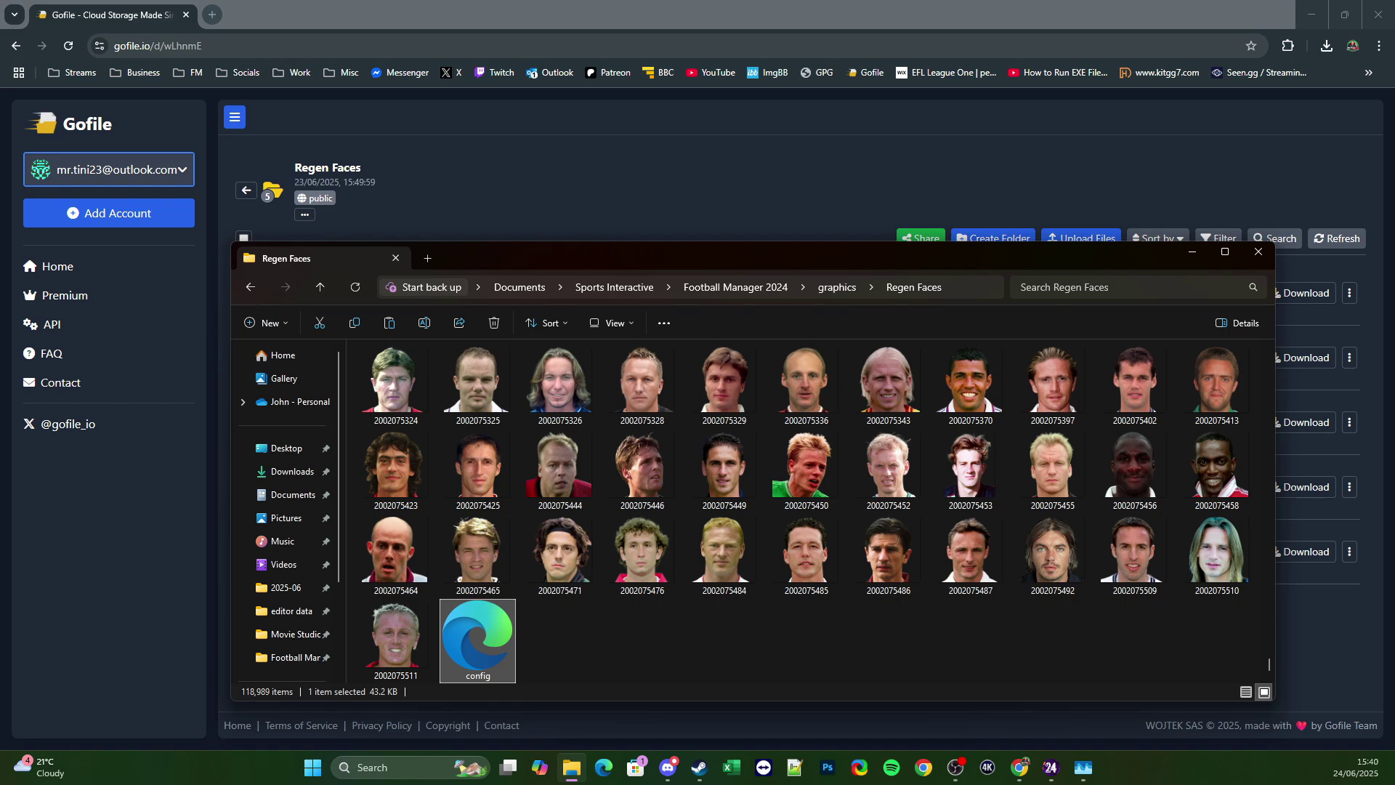
key("alt+Tab")
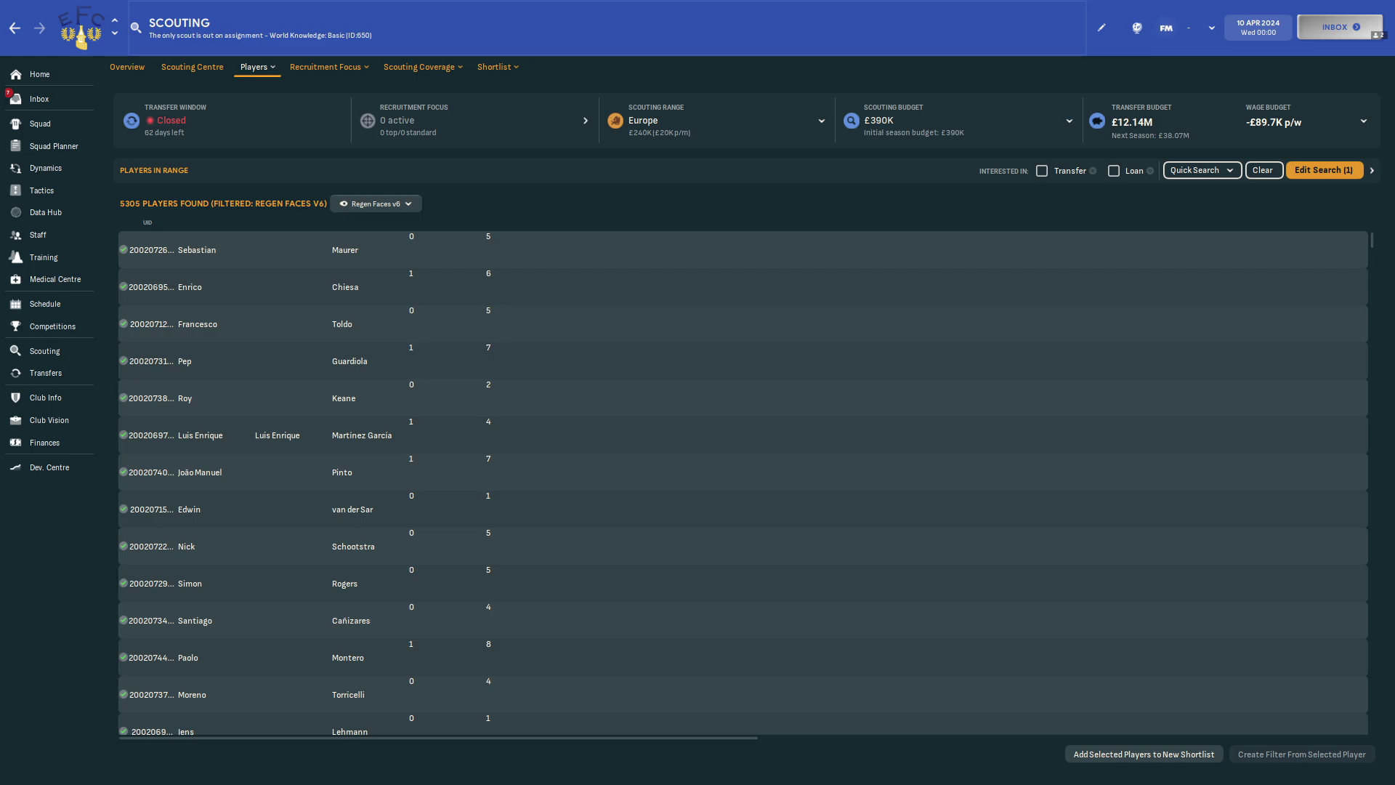
Apply the custom 'Copy of TCS - Player Search View' to the scouting player list.
left_click(388, 207)
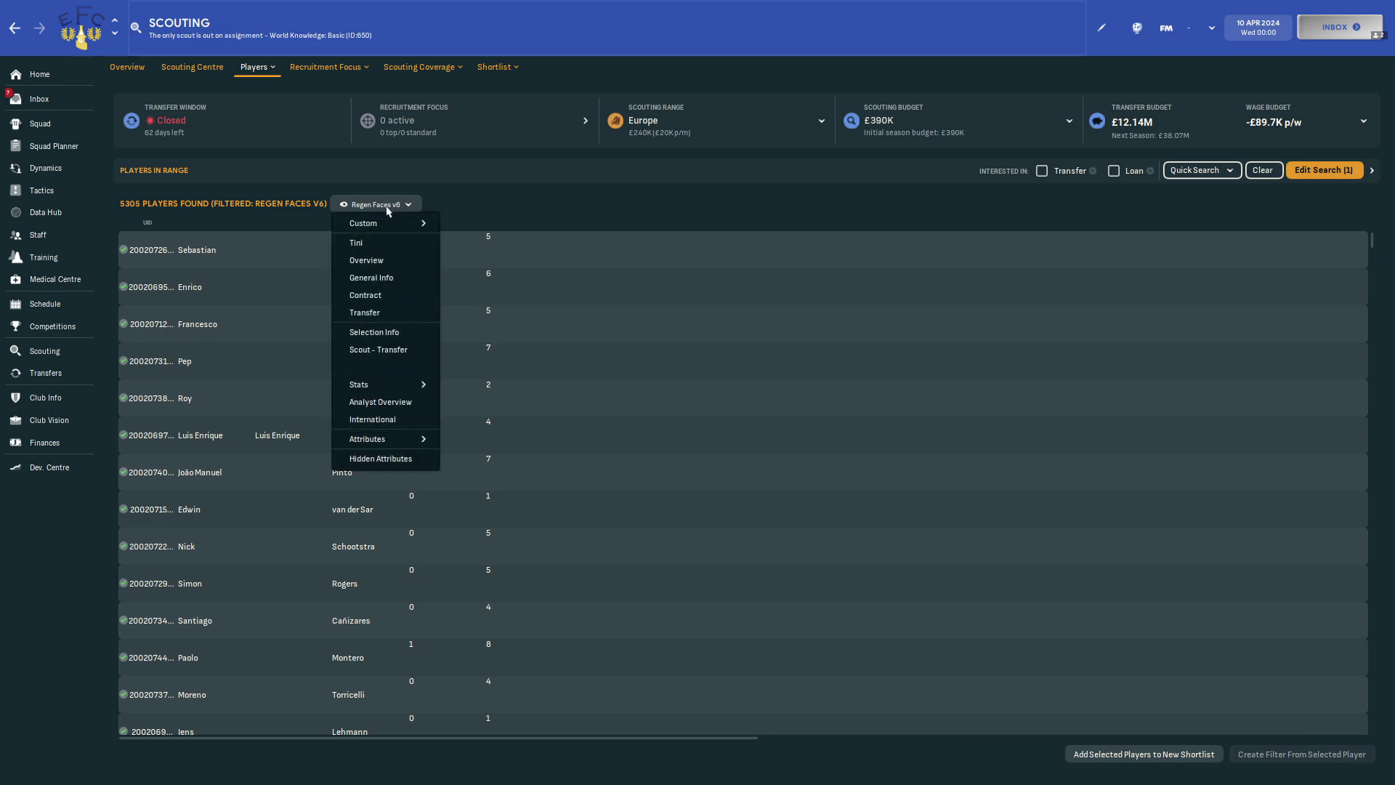
mouse_move(394, 226)
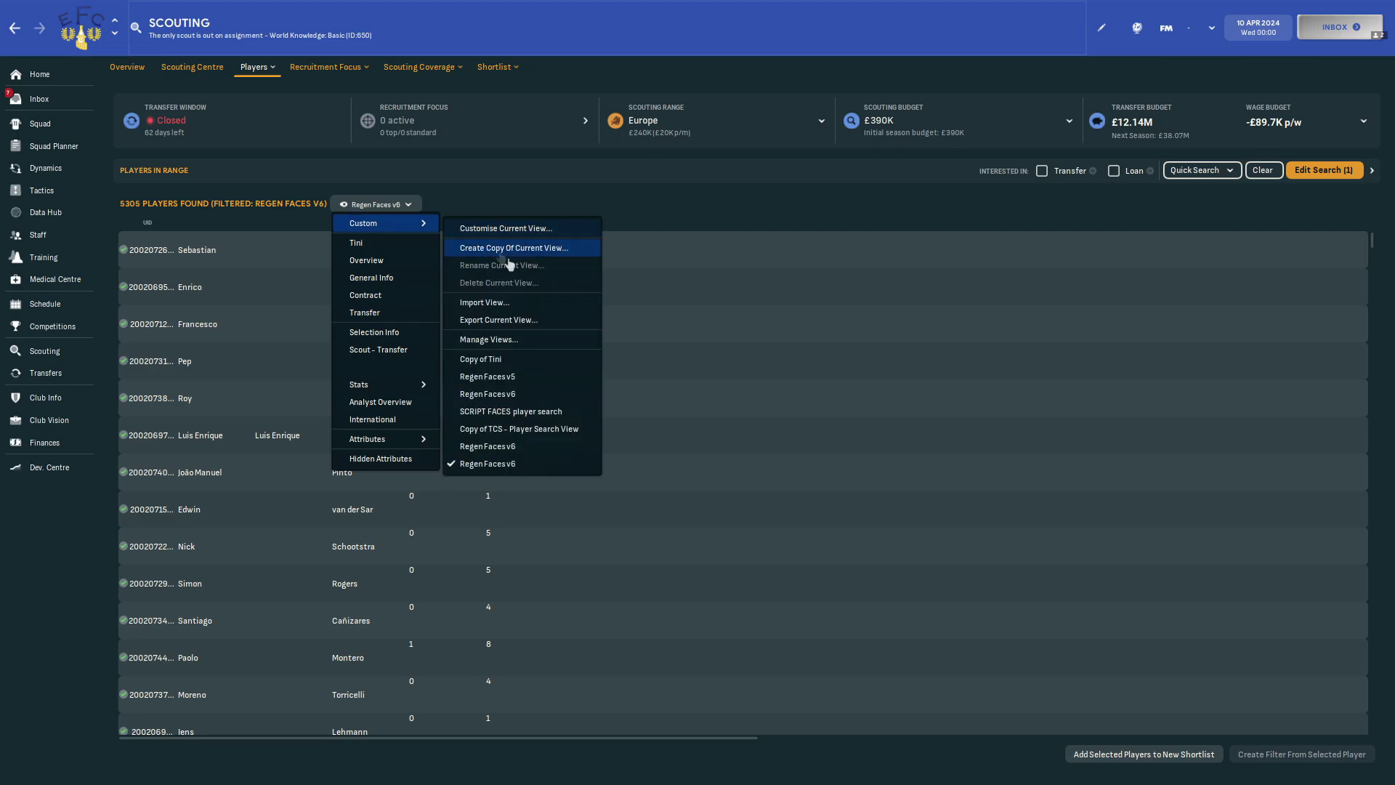
left_click(537, 432)
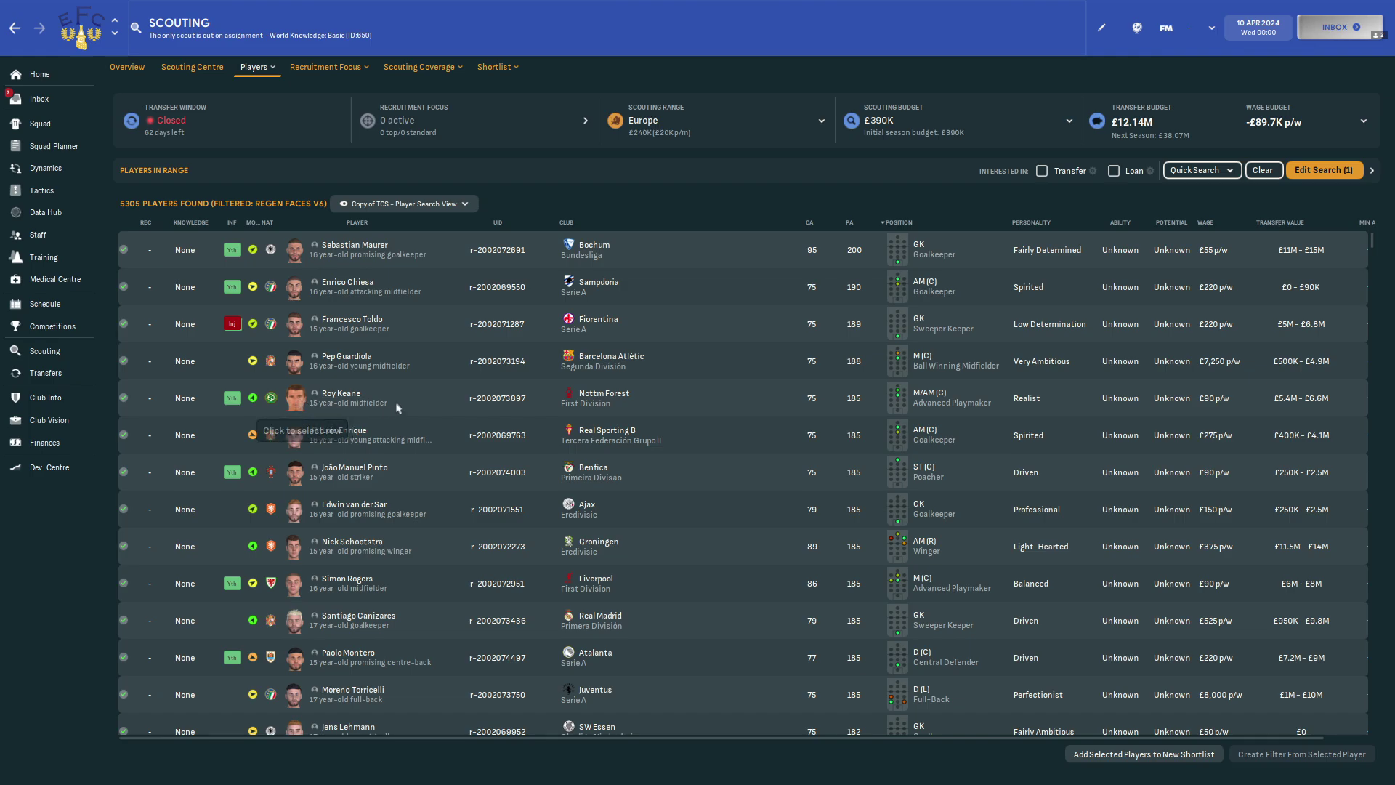
Reload the skin from Preferences > Interface to show the renamed regen faces.
left_click(1169, 29)
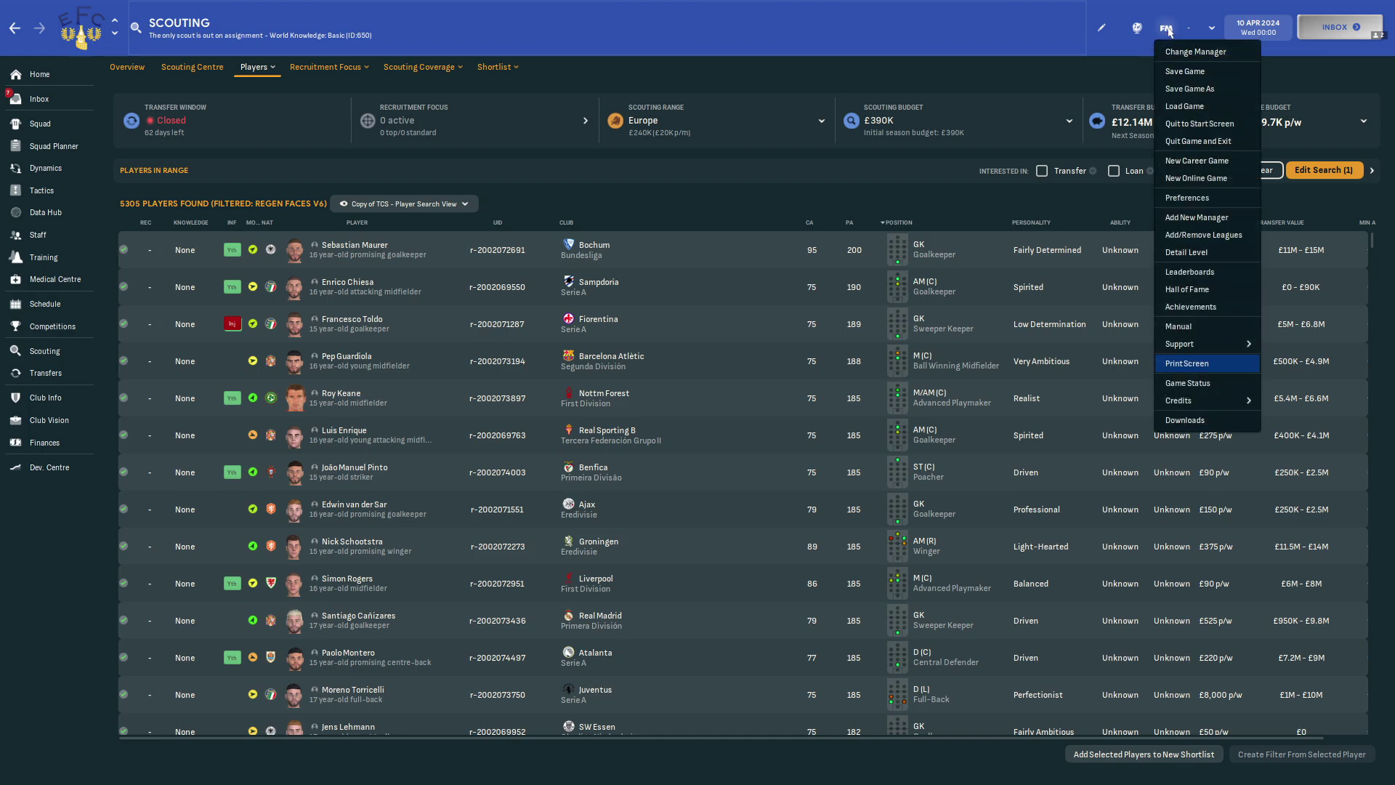
left_click(1193, 199)
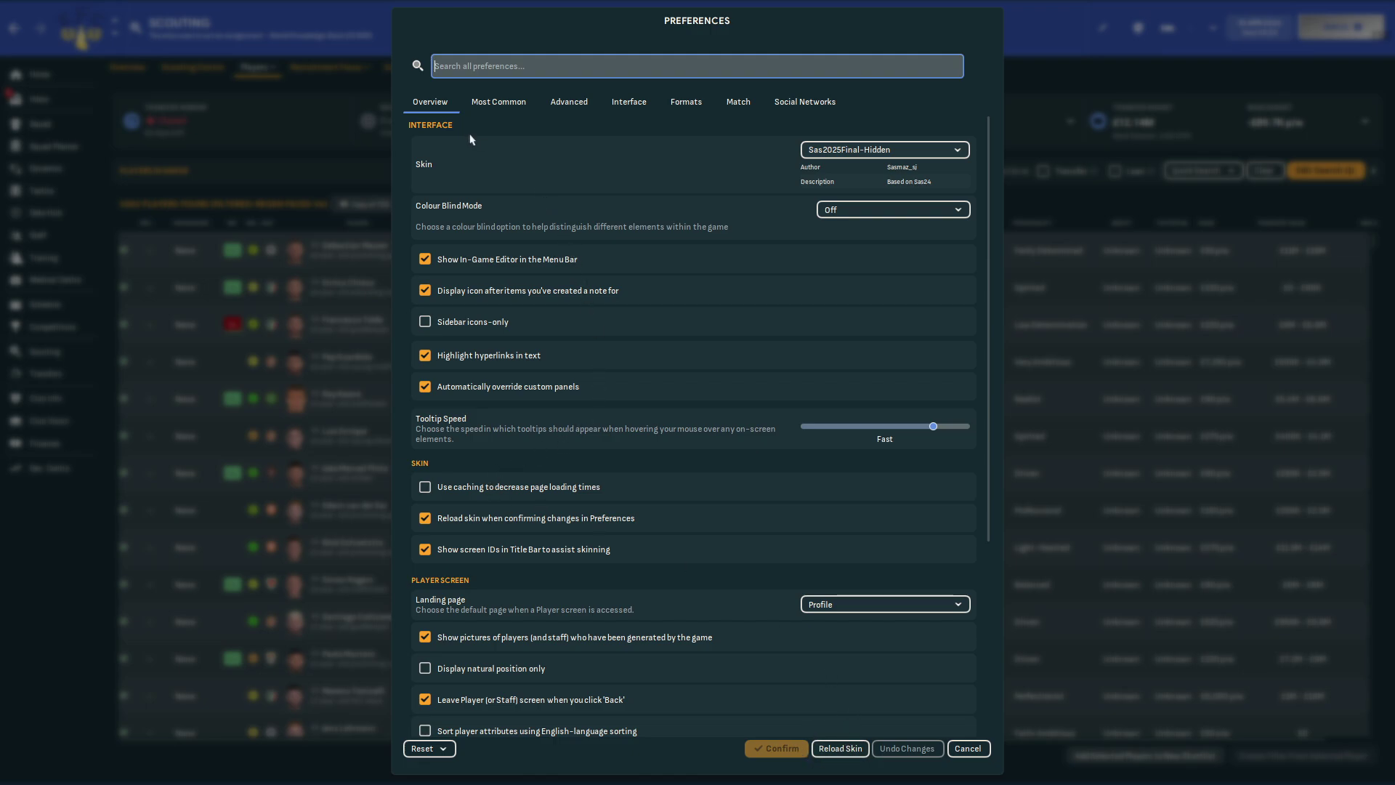
left_click(614, 104)
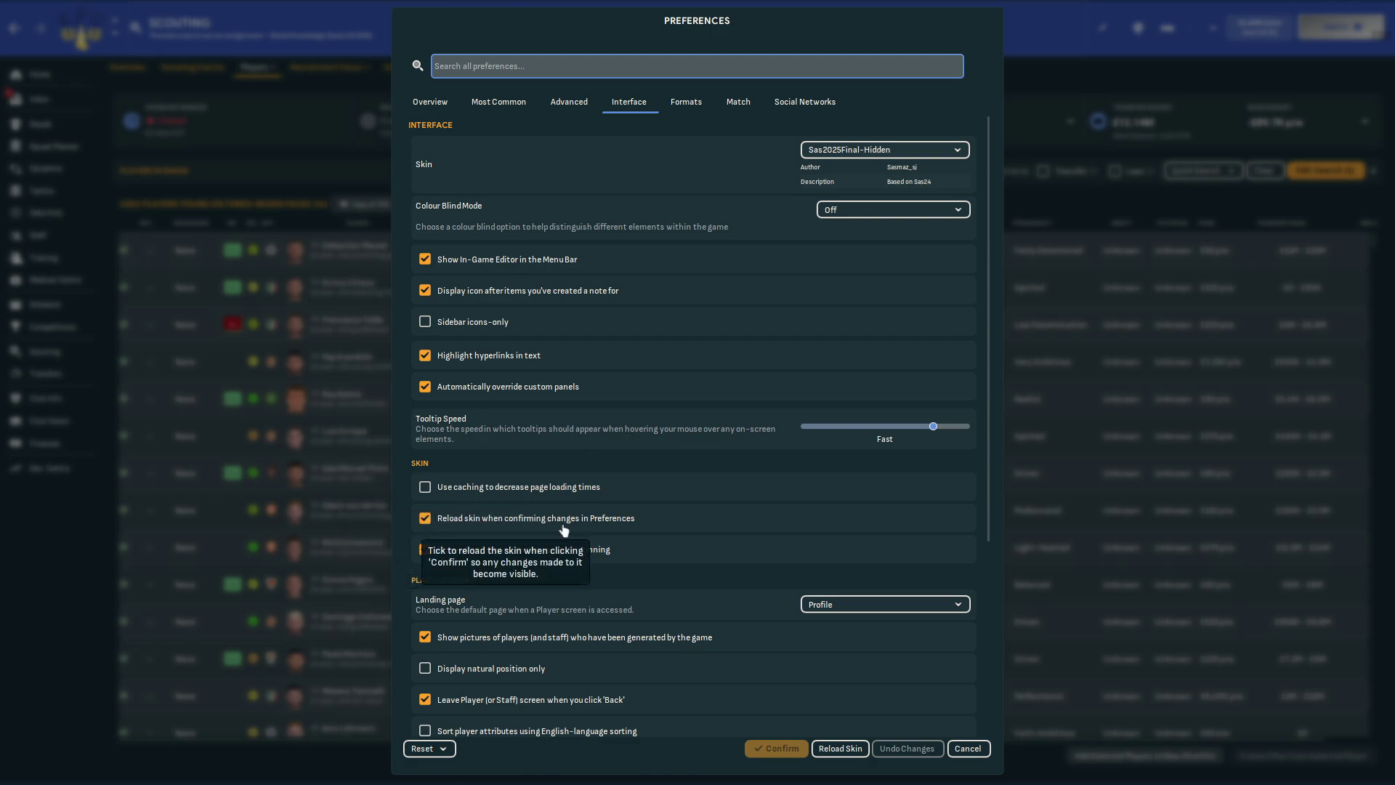
left_click(842, 749)
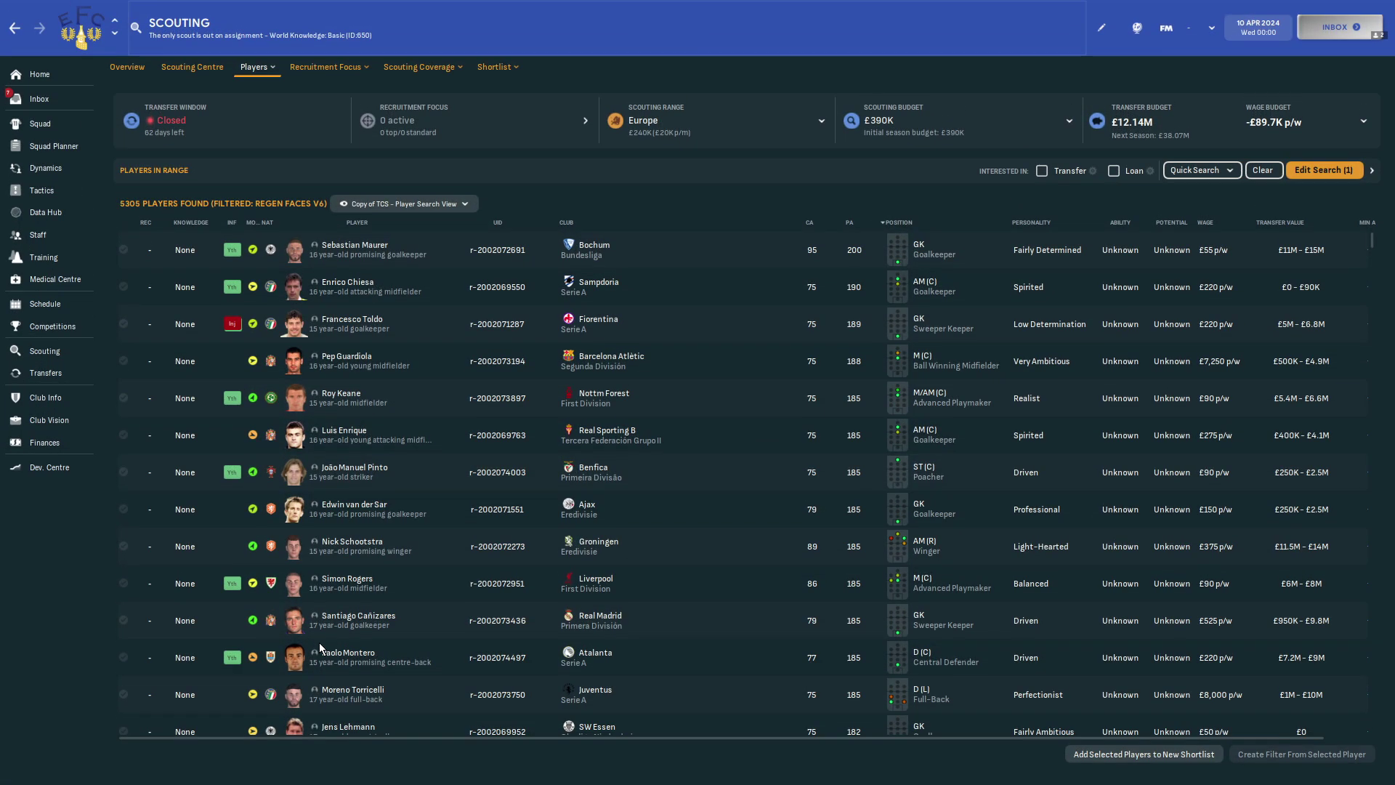
left_click(351, 282)
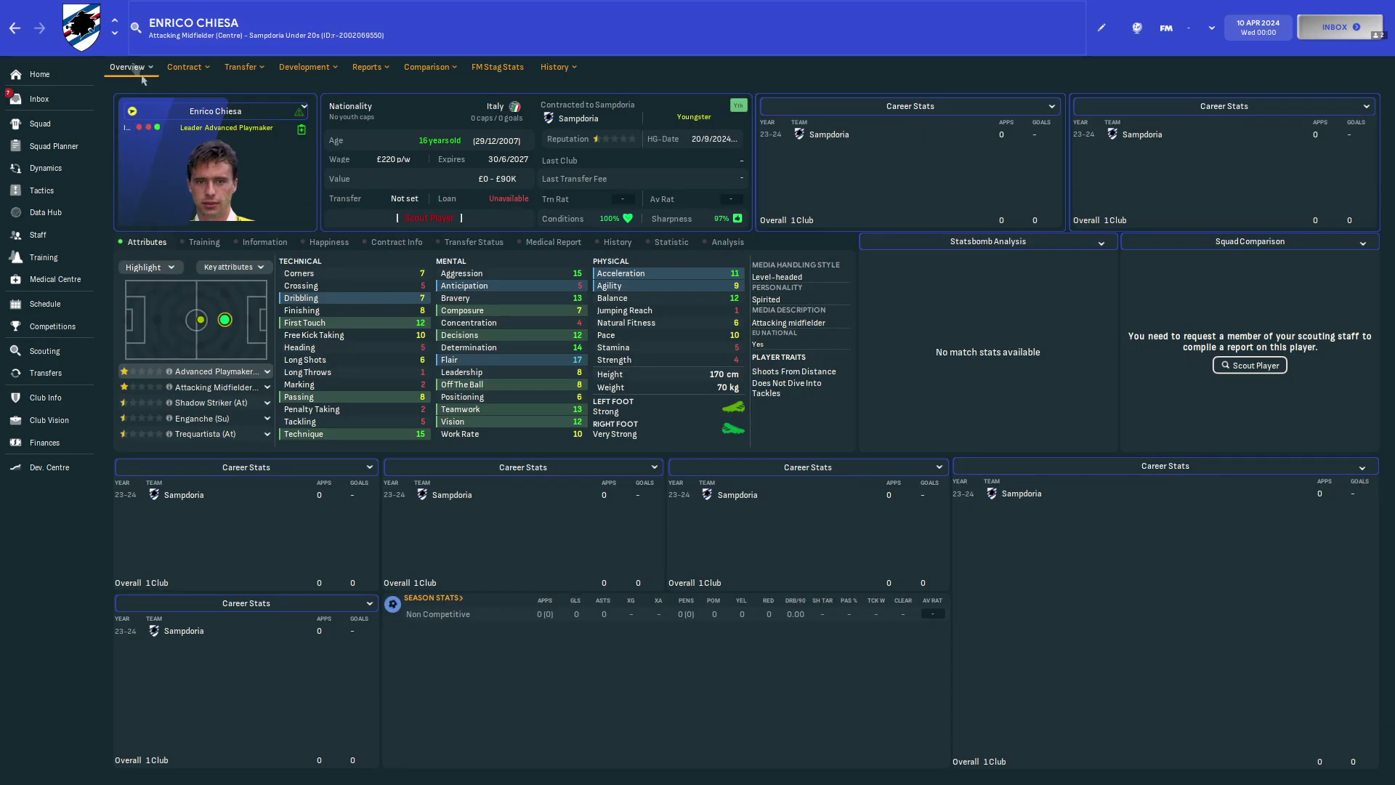
left_click(16, 33)
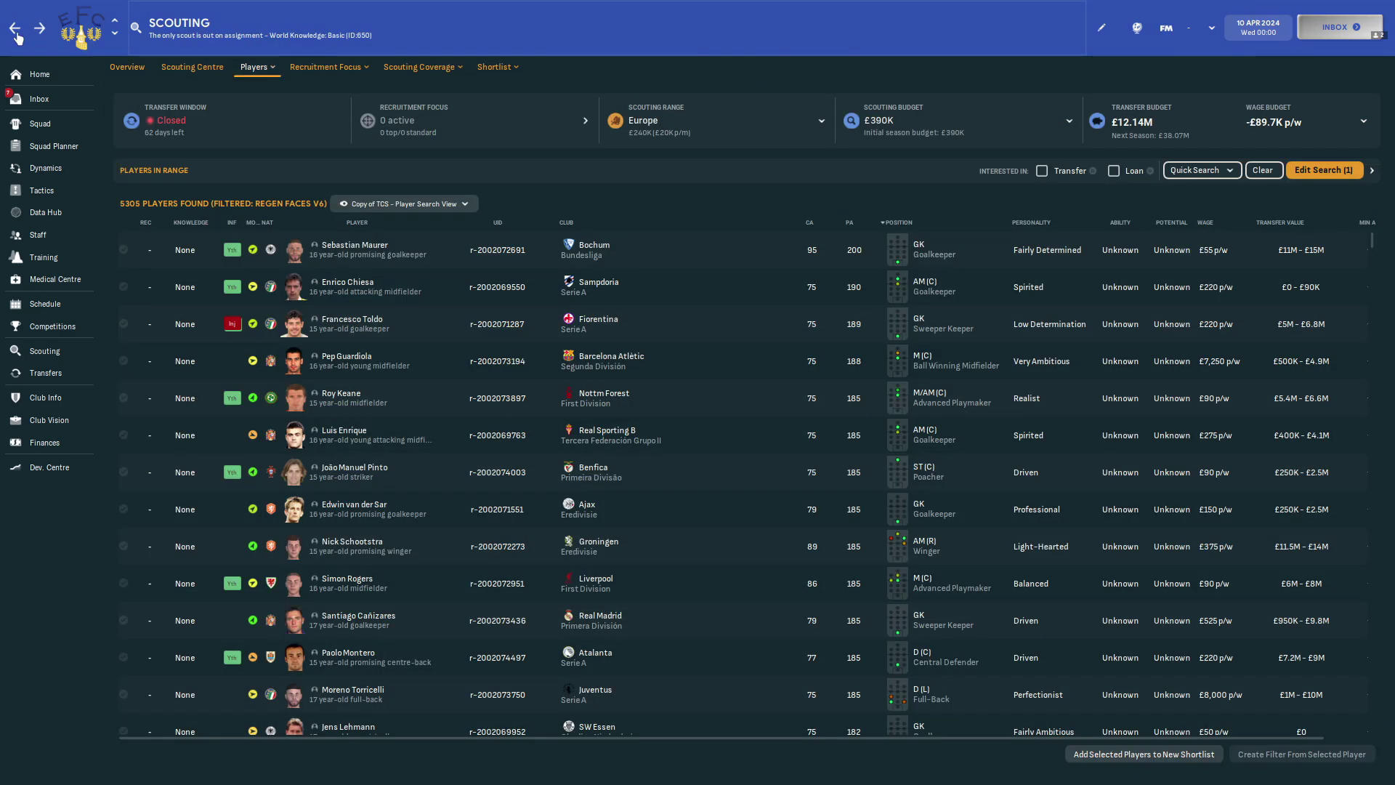
scroll(405, 402, "down", 2)
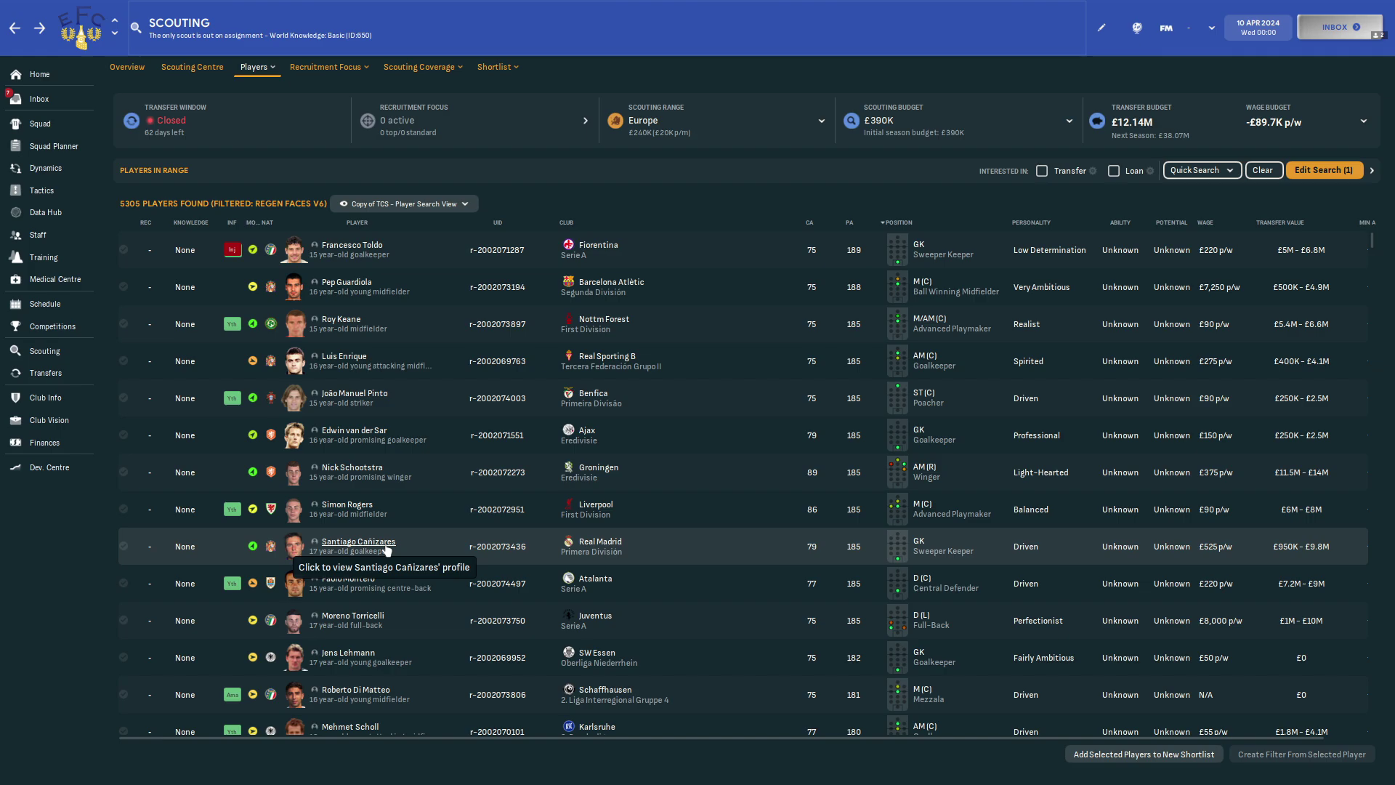
left_click(358, 542)
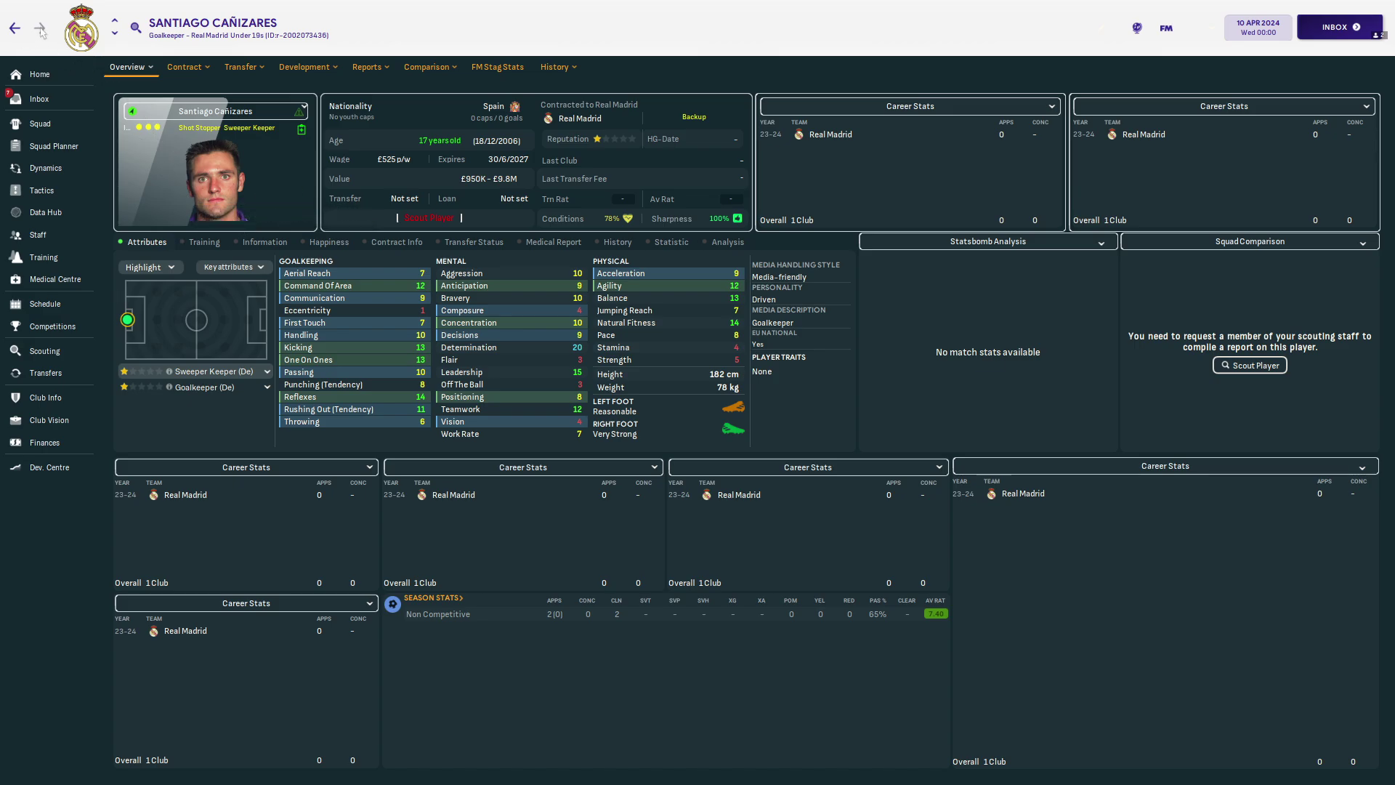
left_click(16, 30)
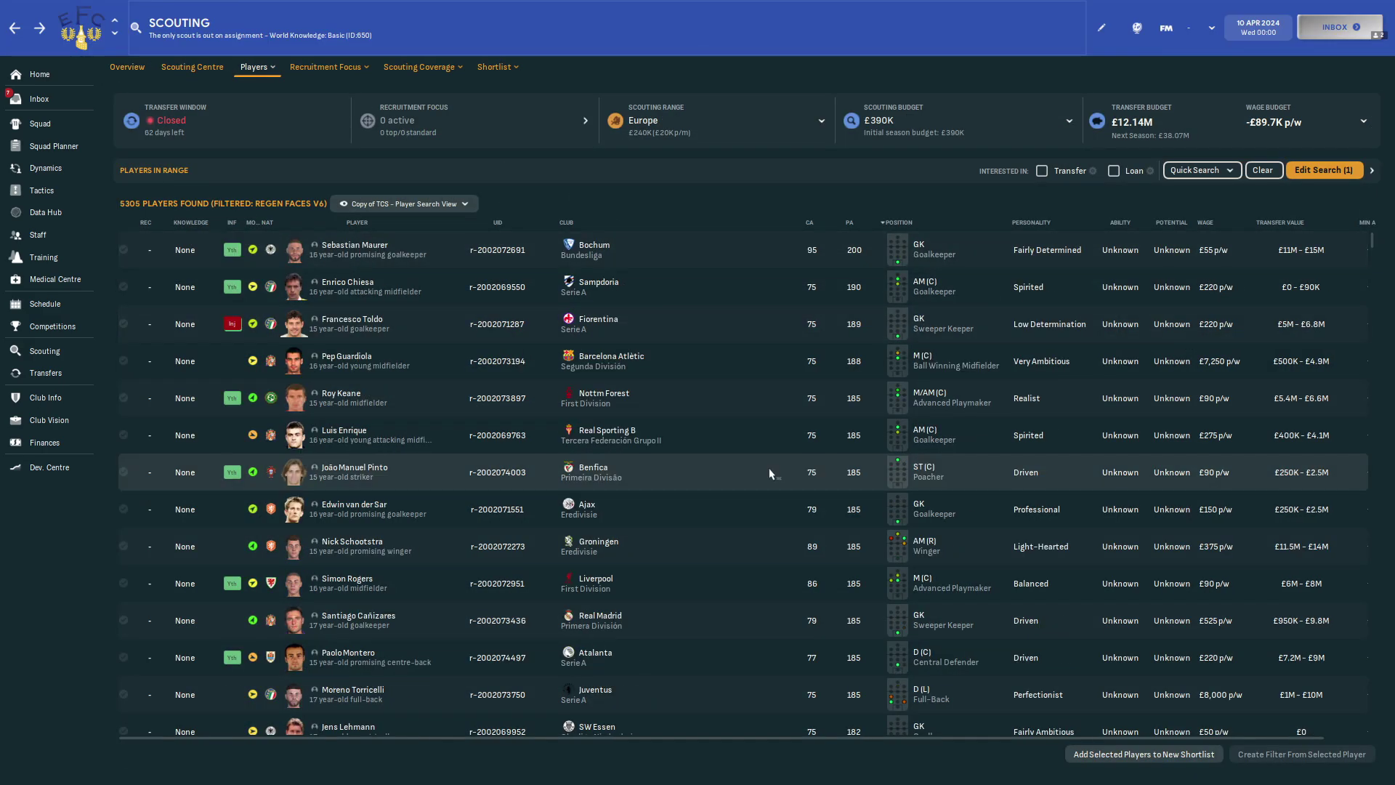